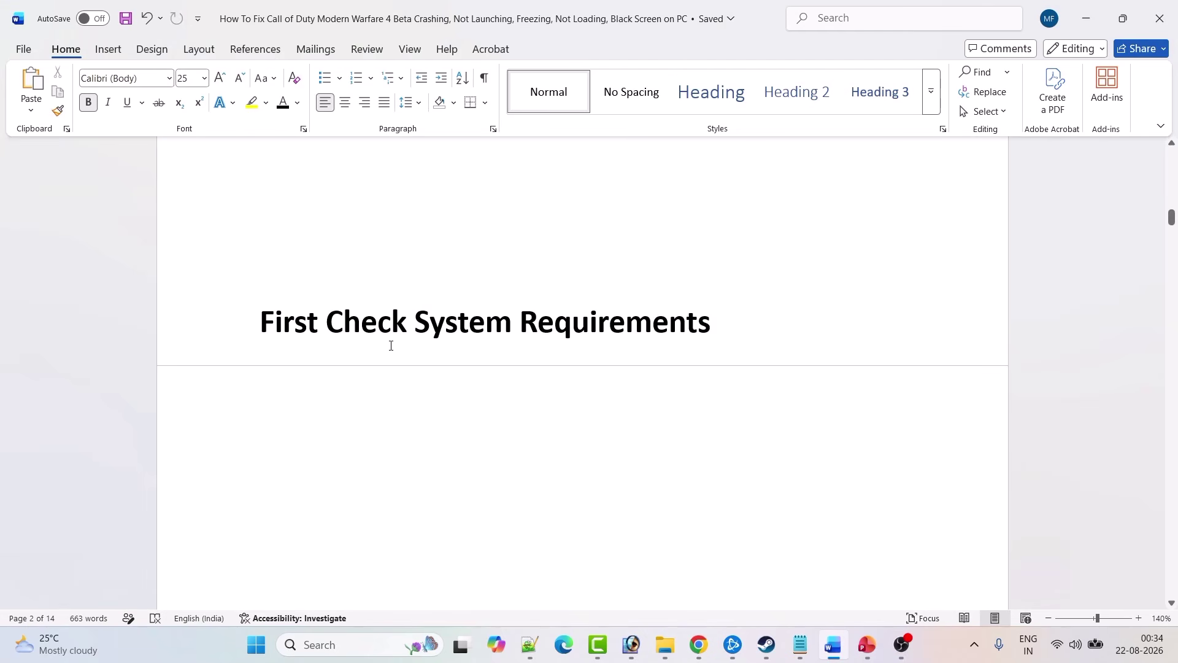
Step: Switch to the browser and review the minimum and recommended system requirements on the Modern Warfare 4 Beta store page
{"action": "key", "text": "alt+Tab"}
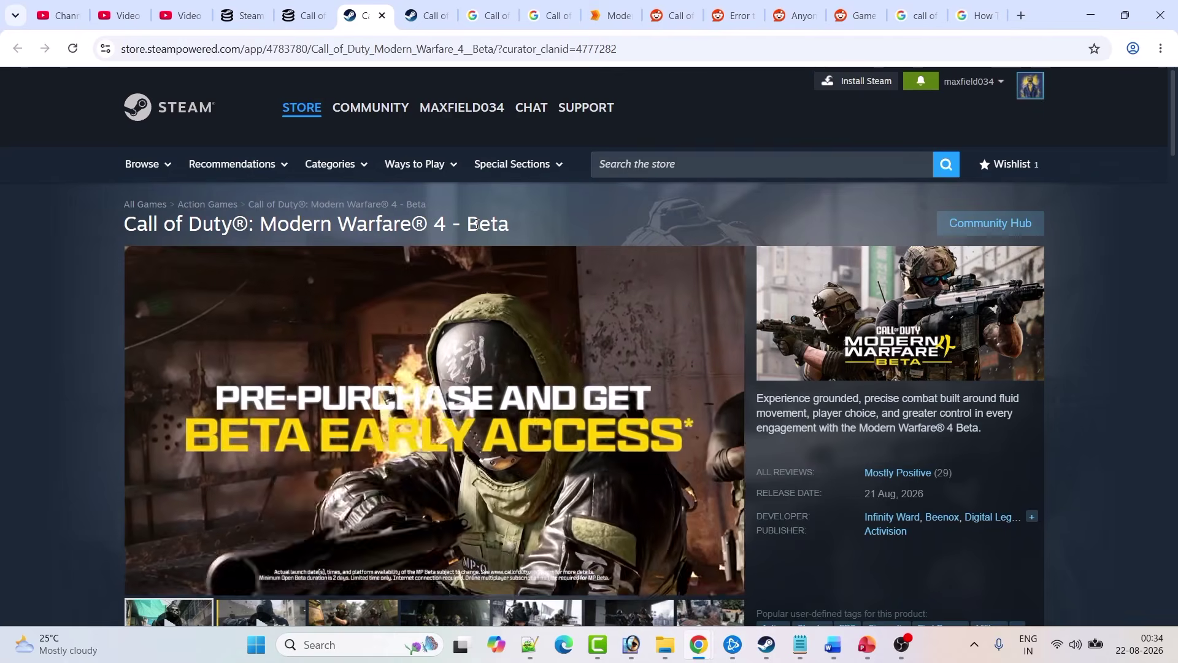
{"action": "scroll", "coordinate": [76, 315], "scroll_direction": "down", "scroll_amount": 20}
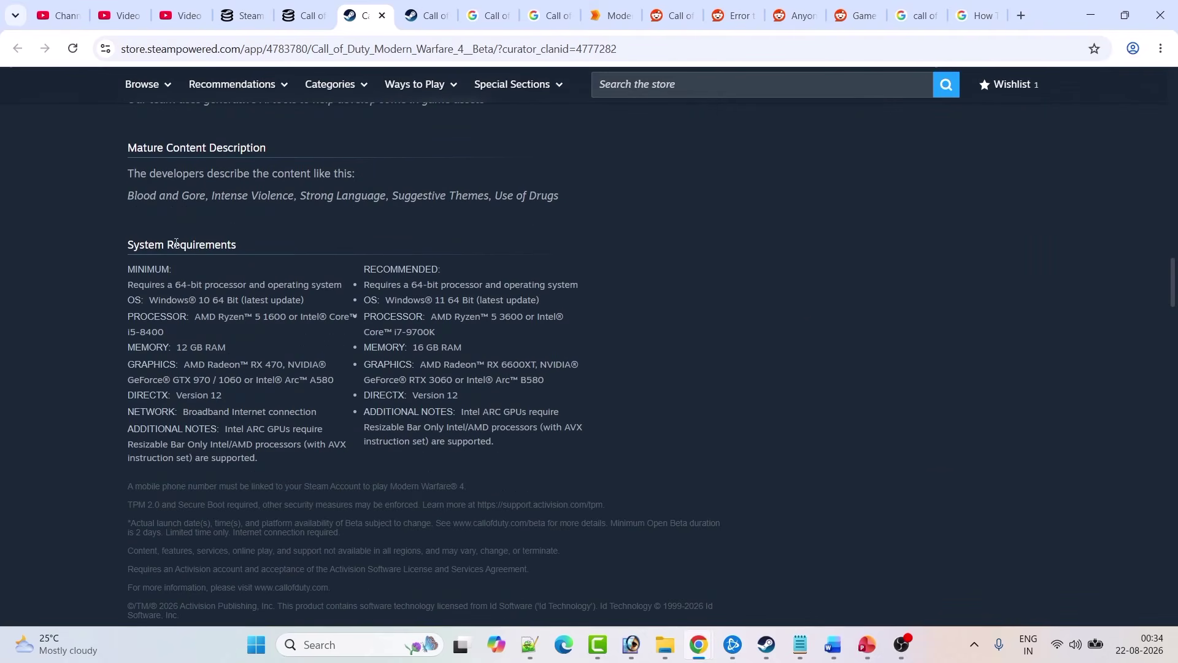
{"action": "left_click_drag", "start_coordinate": [174, 271], "coordinate": [129, 270]}
{"action": "left_click", "coordinate": [173, 268]}
{"action": "left_click_drag", "start_coordinate": [453, 271], "coordinate": [365, 270]}
{"action": "left_click", "coordinate": [283, 316]}
{"action": "left_click_drag", "start_coordinate": [261, 459], "coordinate": [137, 428]}
{"action": "left_click", "coordinate": [267, 409]}
{"action": "key", "text": "alt+Tab"}
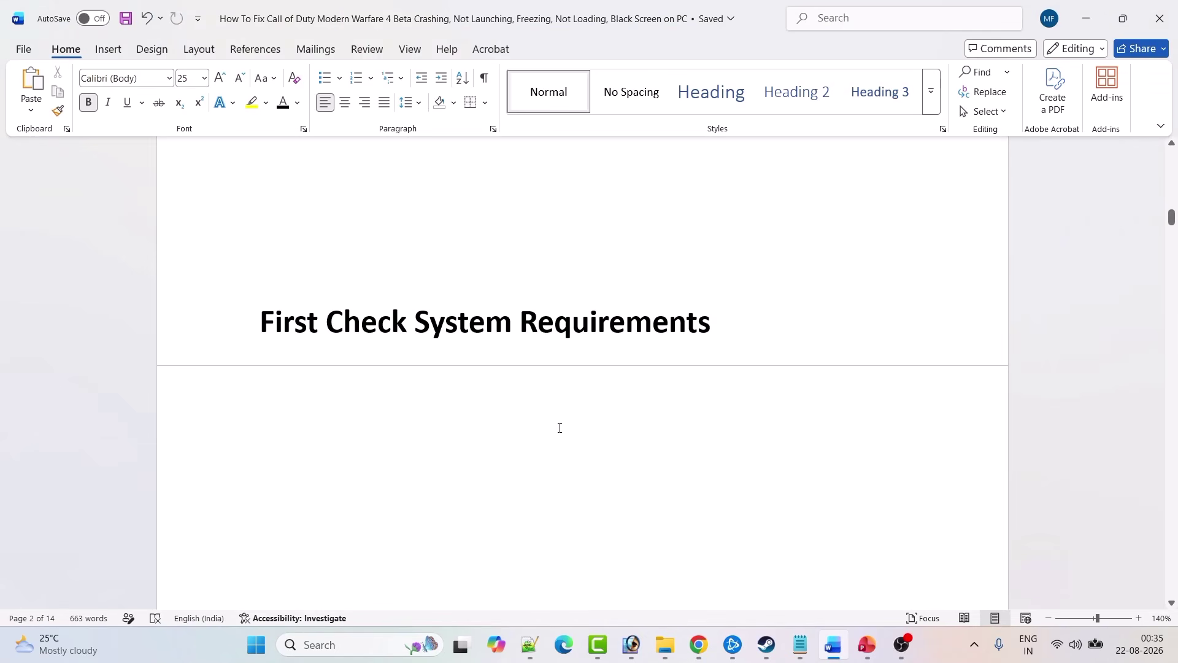
Step: For Fix 1, switch to Steam, locate its Exit command, and return to the Word document
{"action": "scroll", "coordinate": [306, 342], "scroll_direction": "down", "scroll_amount": 4}
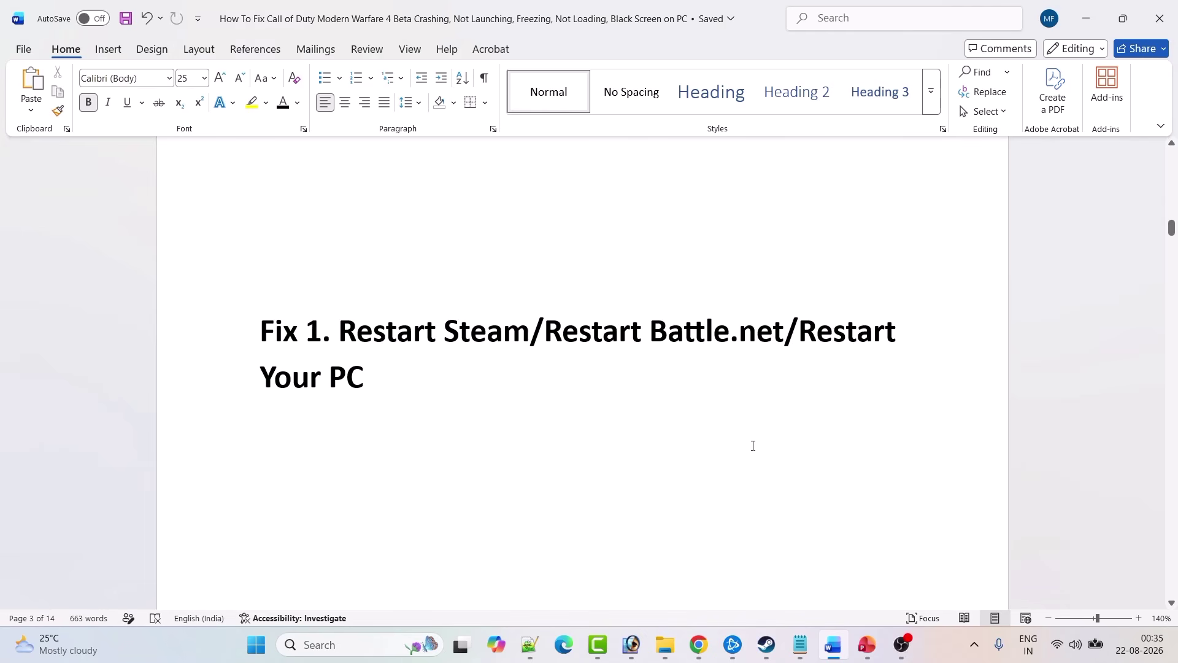
{"action": "left_click", "coordinate": [767, 645]}
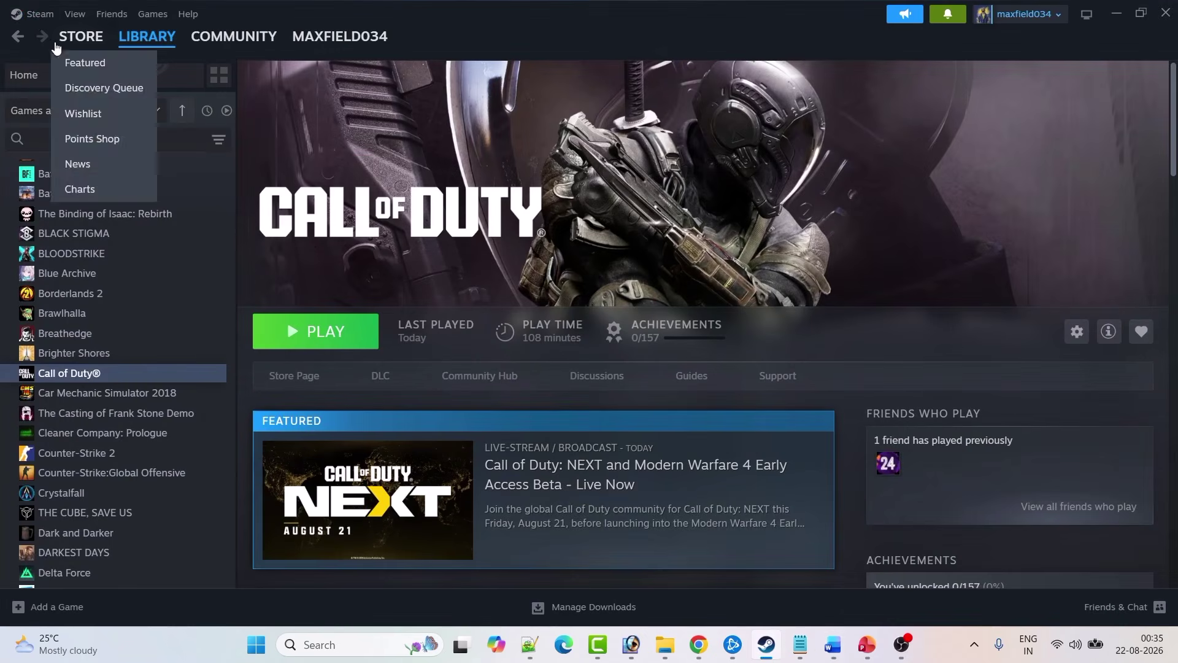
{"action": "left_click", "coordinate": [38, 17]}
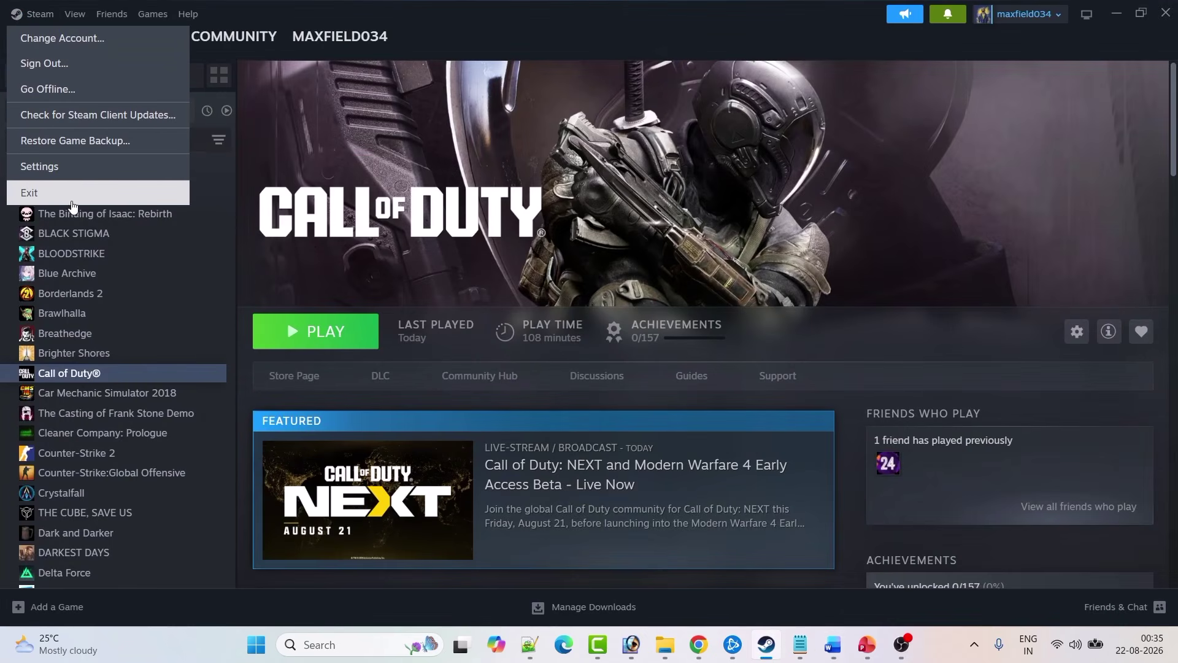
{"action": "left_click", "coordinate": [81, 194]}
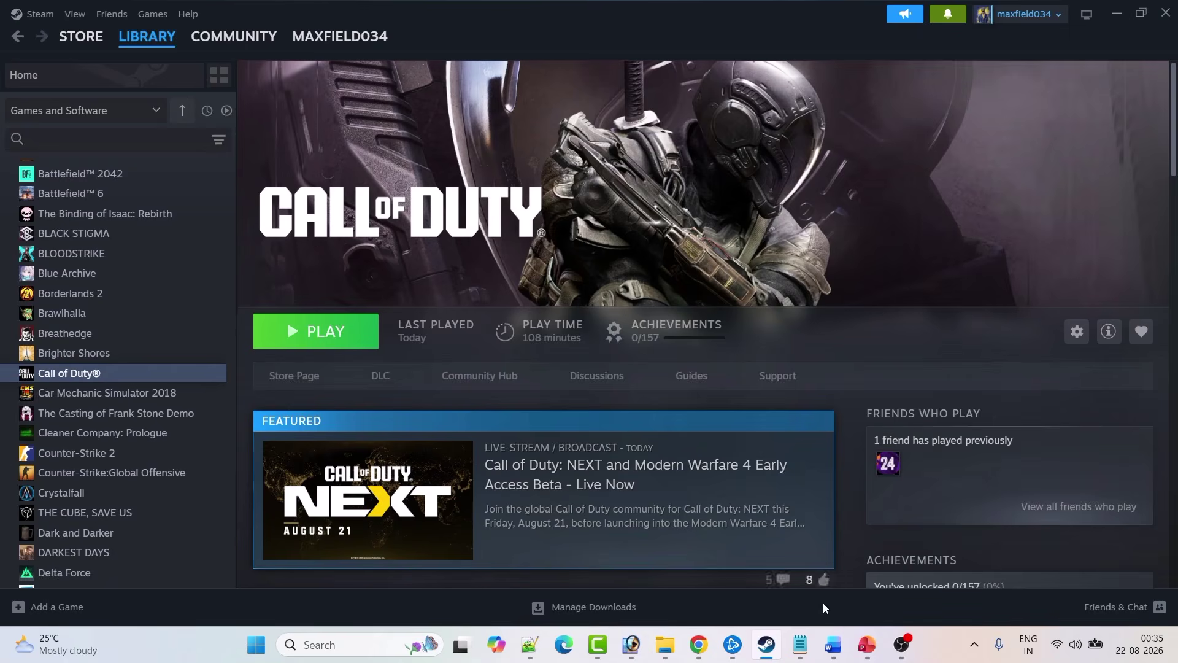
{"action": "left_click", "coordinate": [833, 644]}
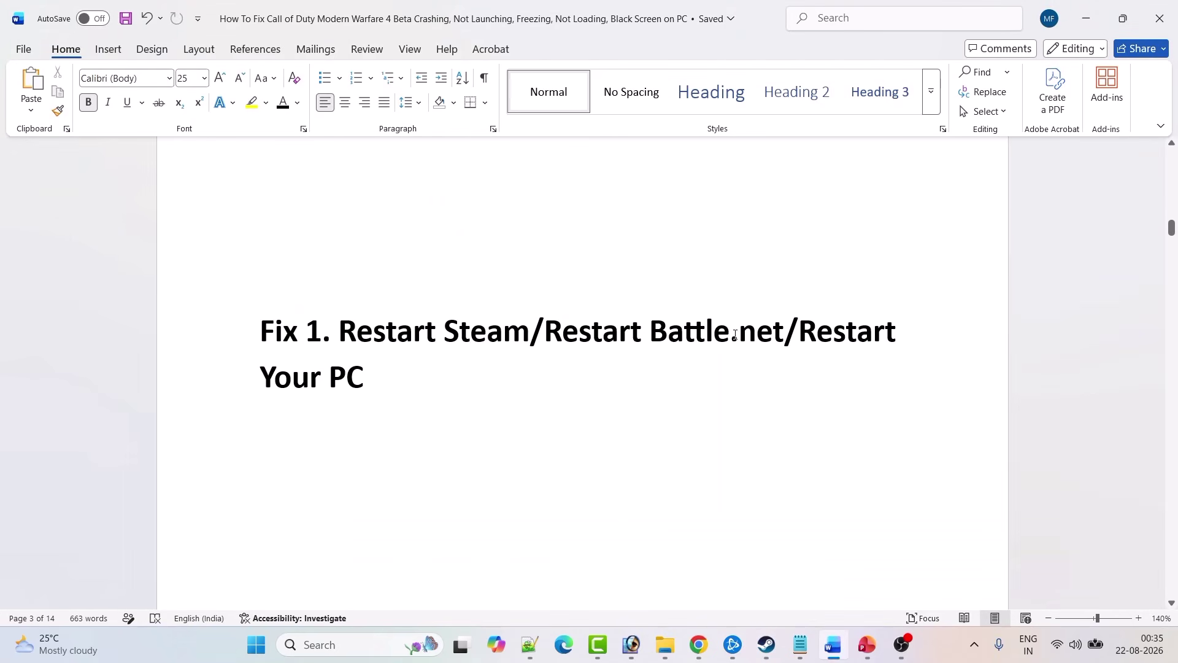
Step: View Battle.net, and locate the Exit command of its background process from the Word document
{"action": "left_click", "coordinate": [821, 637]}
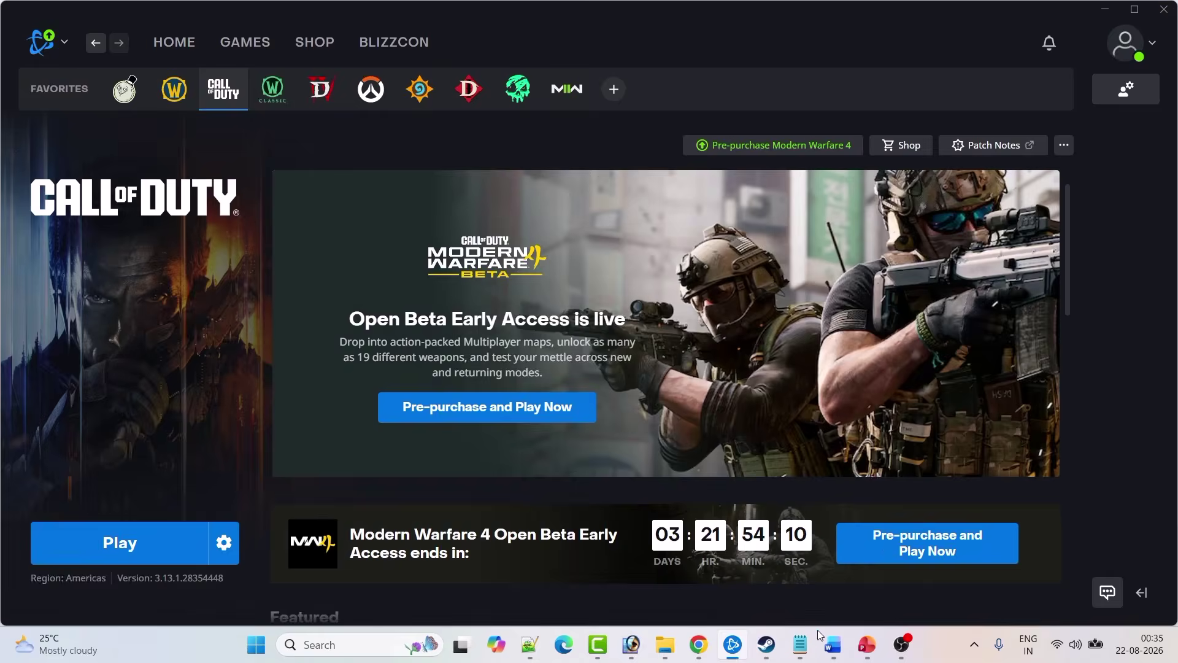
{"action": "left_click", "coordinate": [821, 639]}
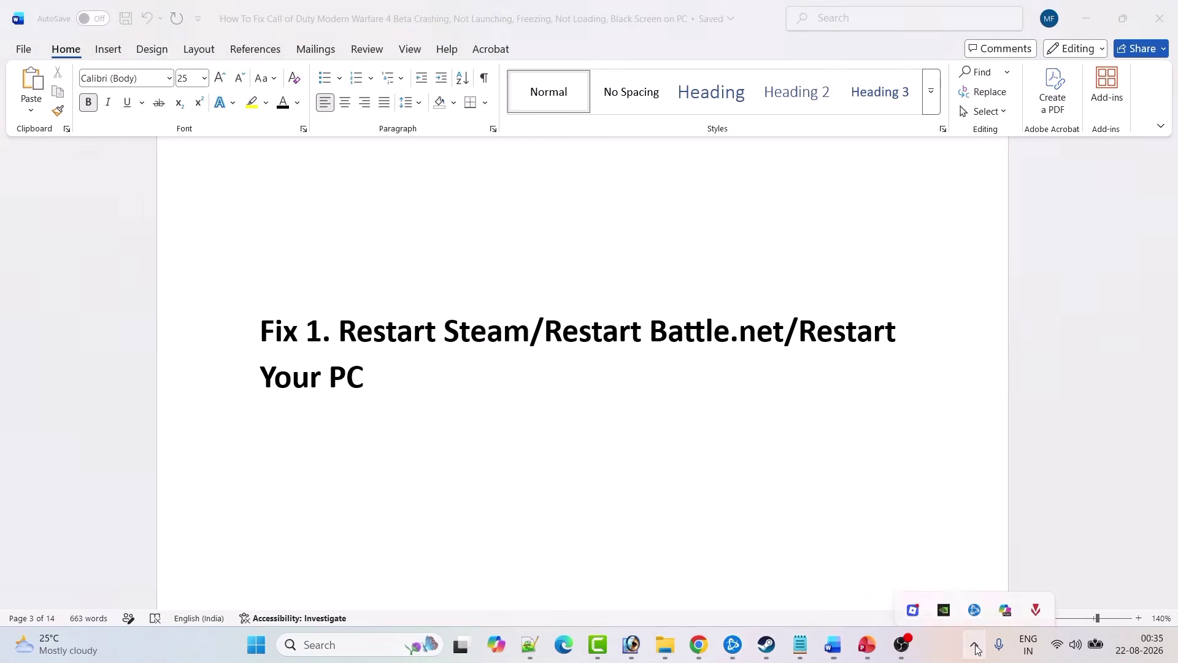
{"action": "left_click", "coordinate": [974, 644]}
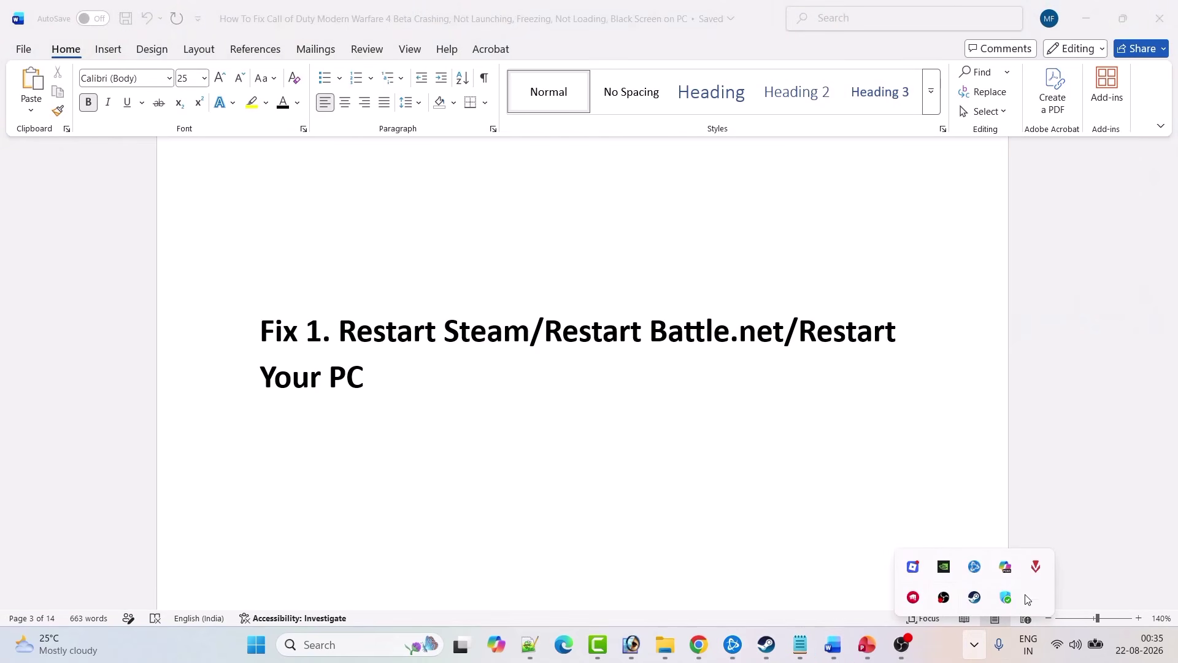
{"action": "right_click", "coordinate": [977, 568]}
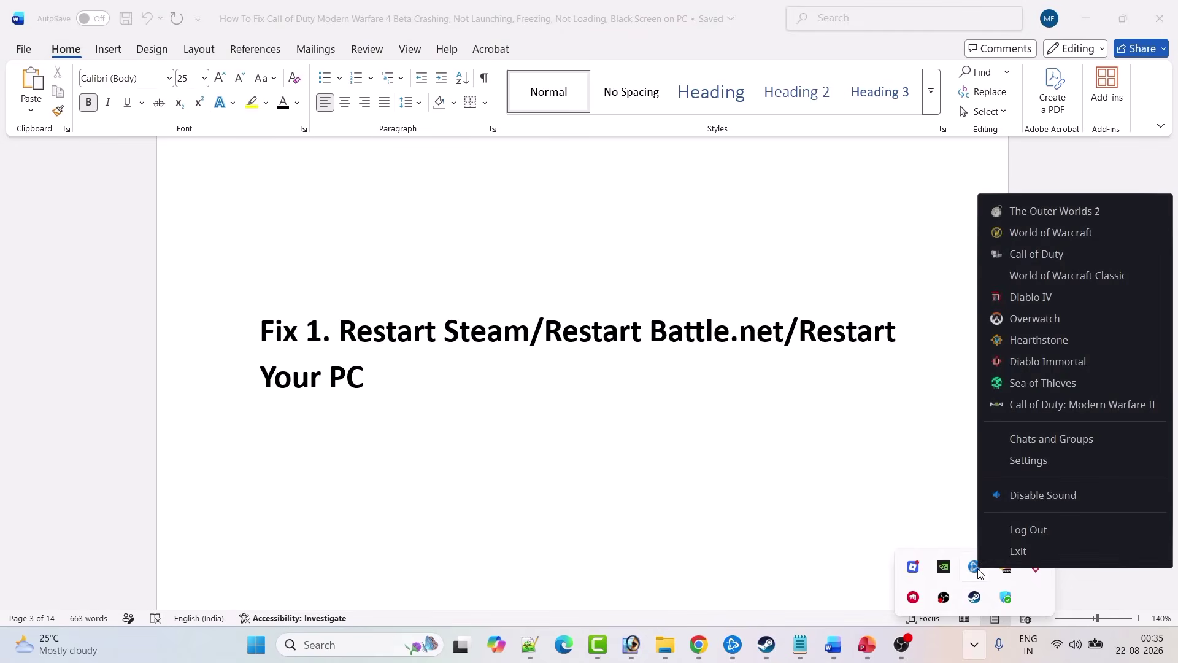
{"action": "left_click", "coordinate": [1040, 551]}
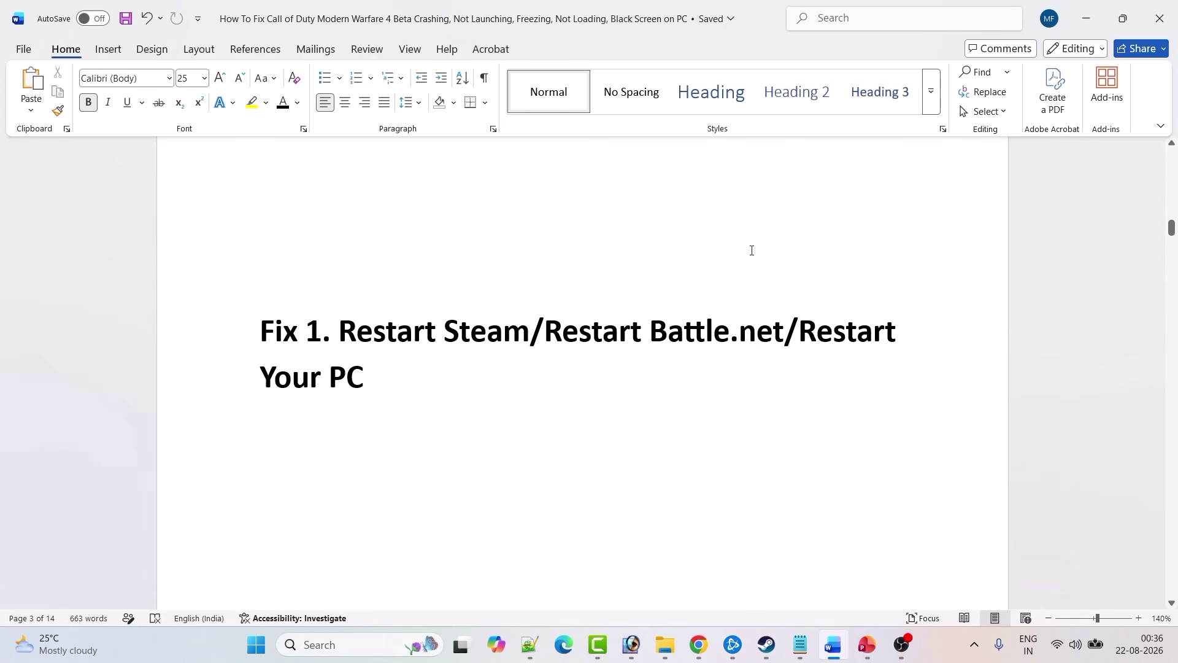
Step: Show the Windows power options with the Restart command, and dismiss them without restarting
{"action": "left_click", "coordinate": [256, 645]}
{"action": "left_click", "coordinate": [779, 591]}
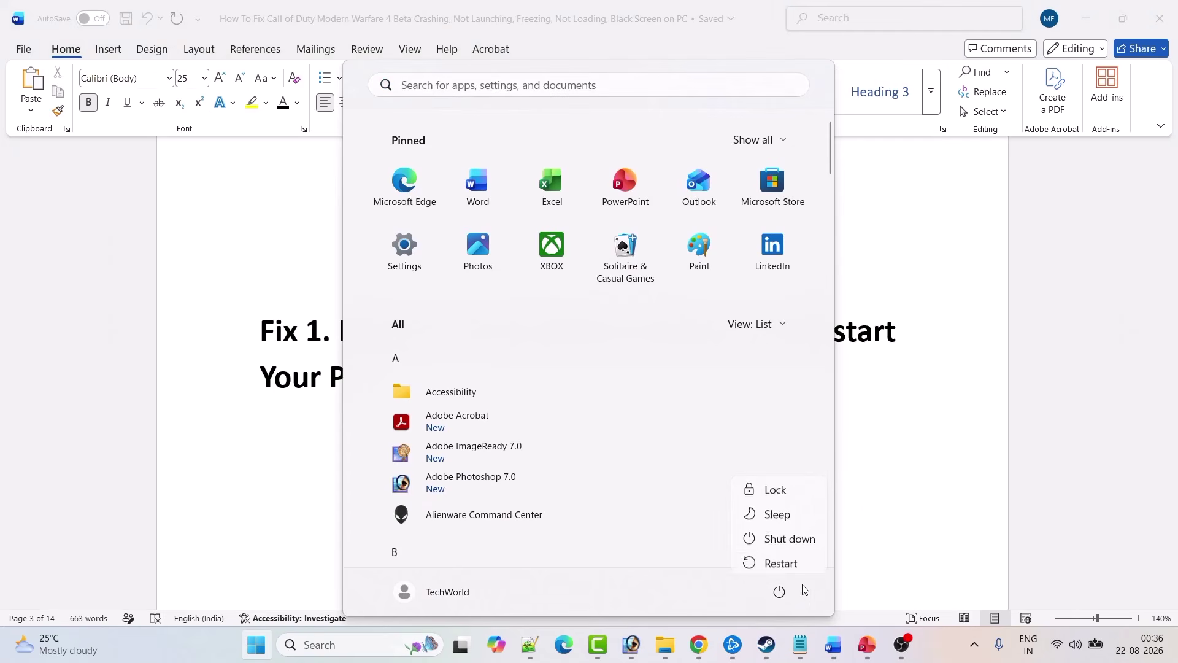
{"action": "left_click", "coordinate": [884, 434]}
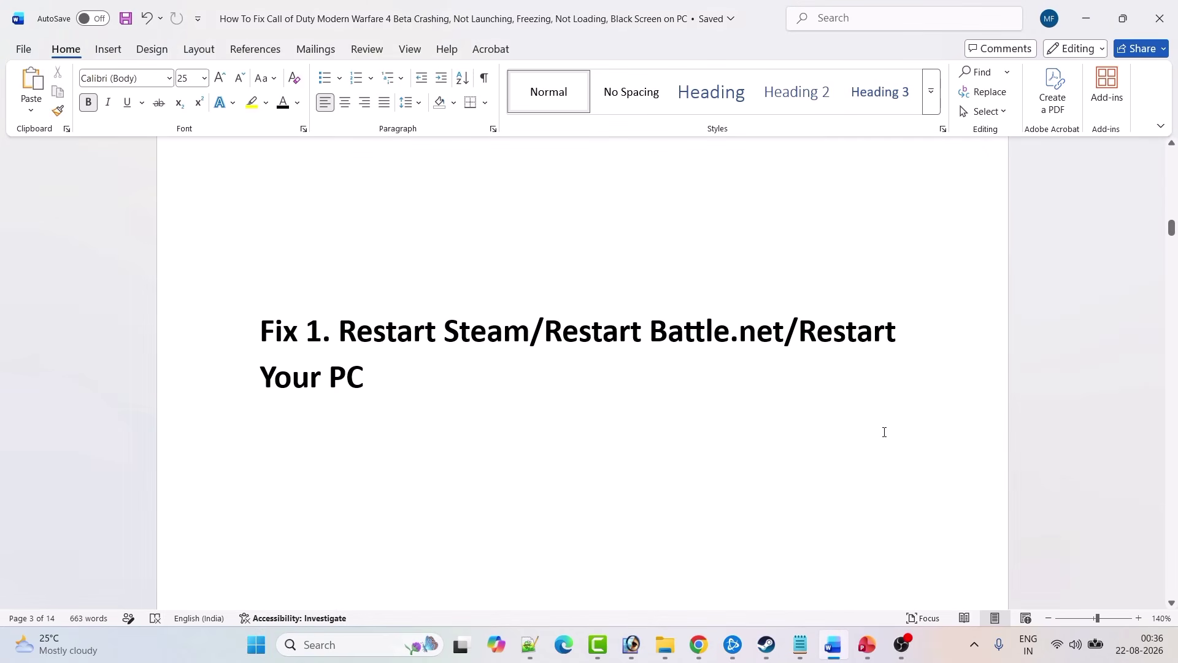
Step: Read the Fix 2 instructions, run tpm.msc to check the TPM status, and close the TPM management window
{"action": "scroll", "coordinate": [526, 415], "scroll_direction": "down", "scroll_amount": 5}
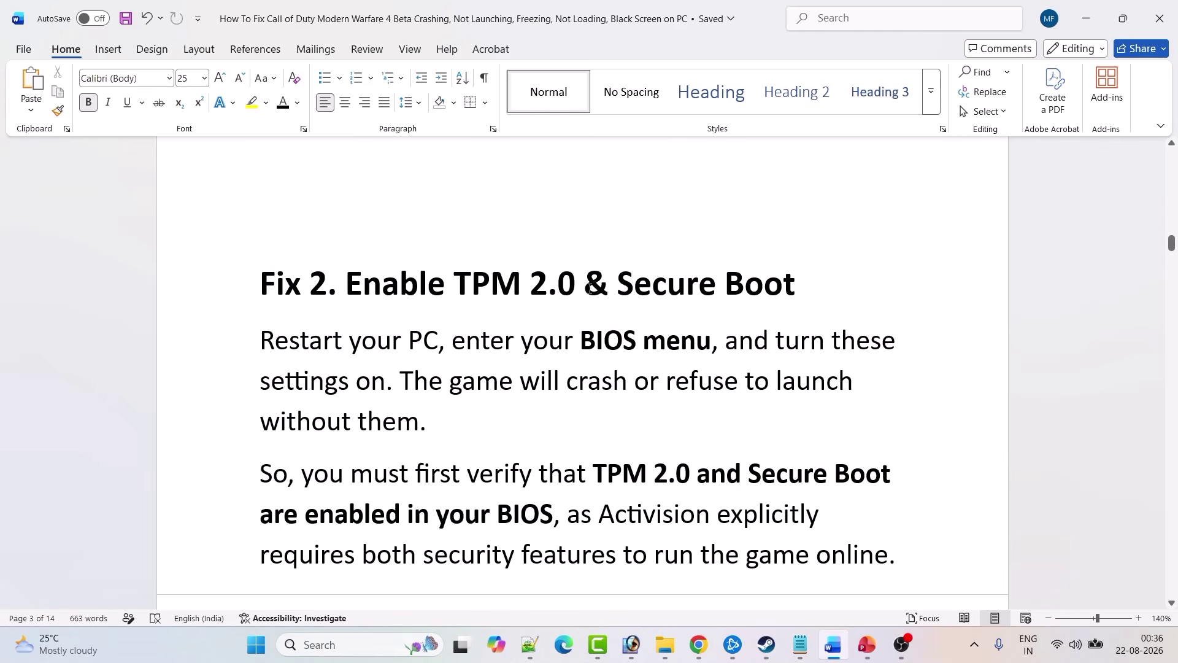
{"action": "scroll", "coordinate": [381, 310], "scroll_direction": "down", "scroll_amount": 1}
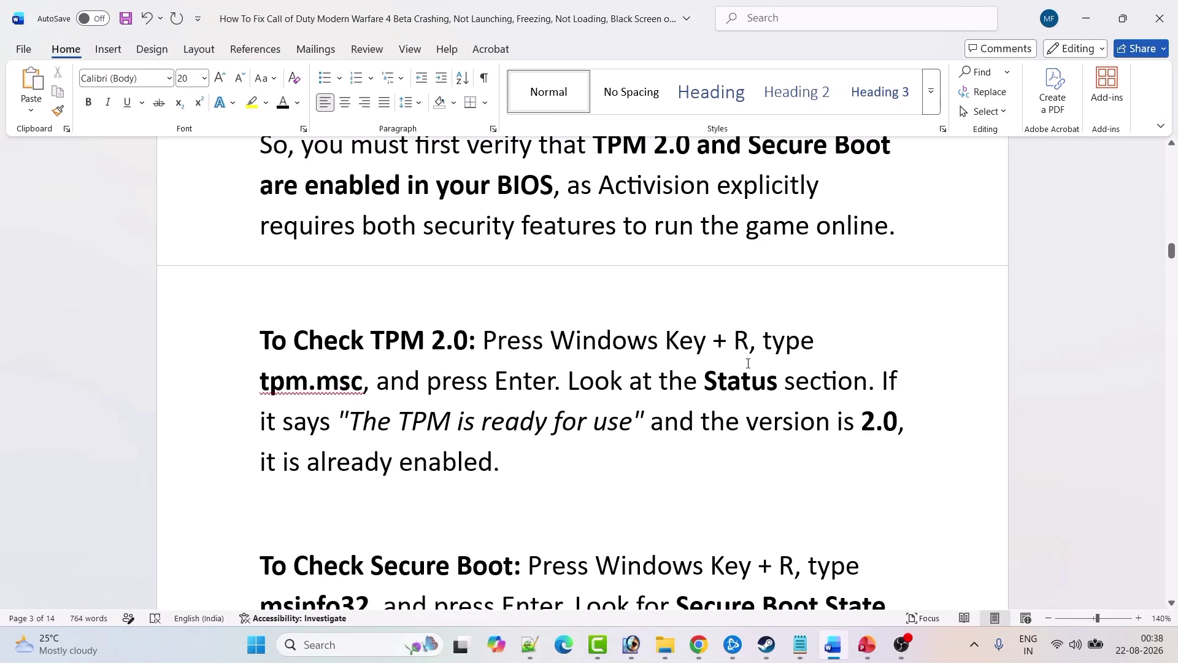
{"action": "left_click_drag", "start_coordinate": [260, 382], "coordinate": [362, 388]}
{"action": "left_click", "coordinate": [440, 382]}
{"action": "key", "text": "super+r"}
{"action": "type", "text": "tpm.msc"}
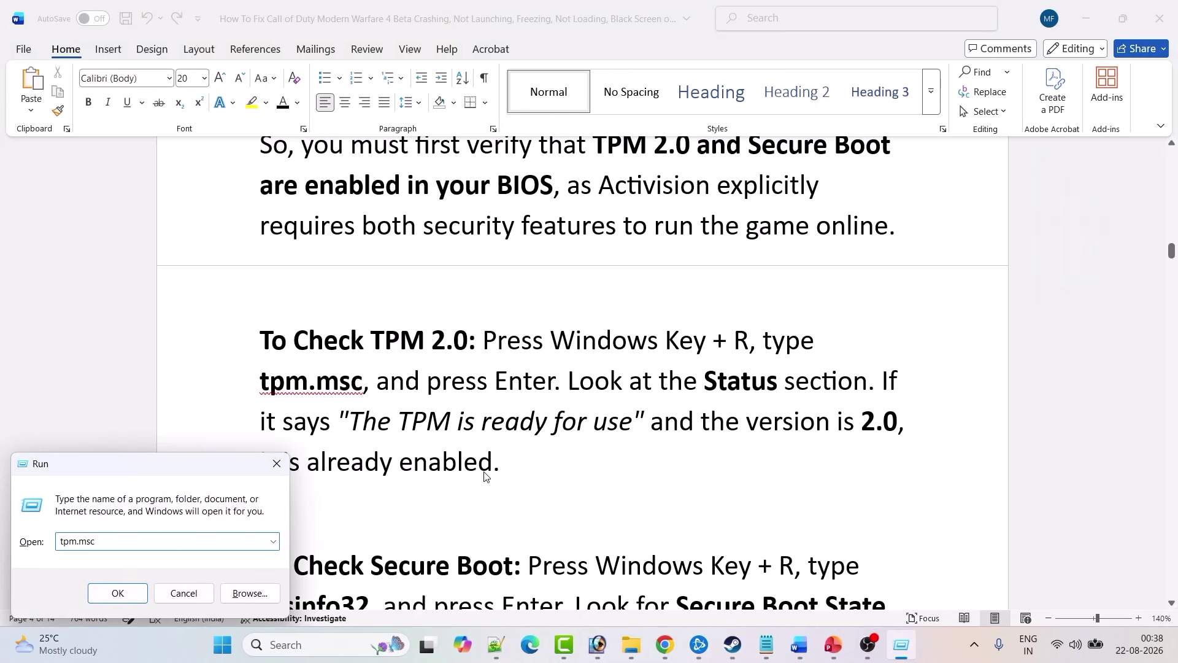
{"action": "left_click", "coordinate": [117, 595]}
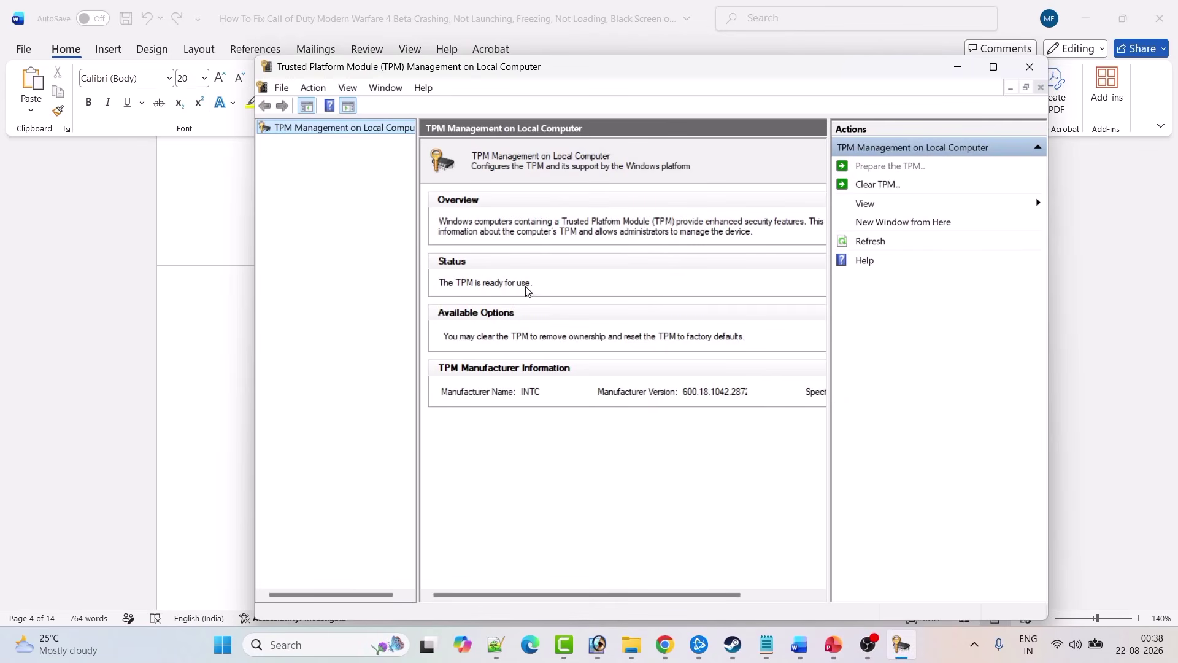
{"action": "left_click", "coordinate": [1030, 67]}
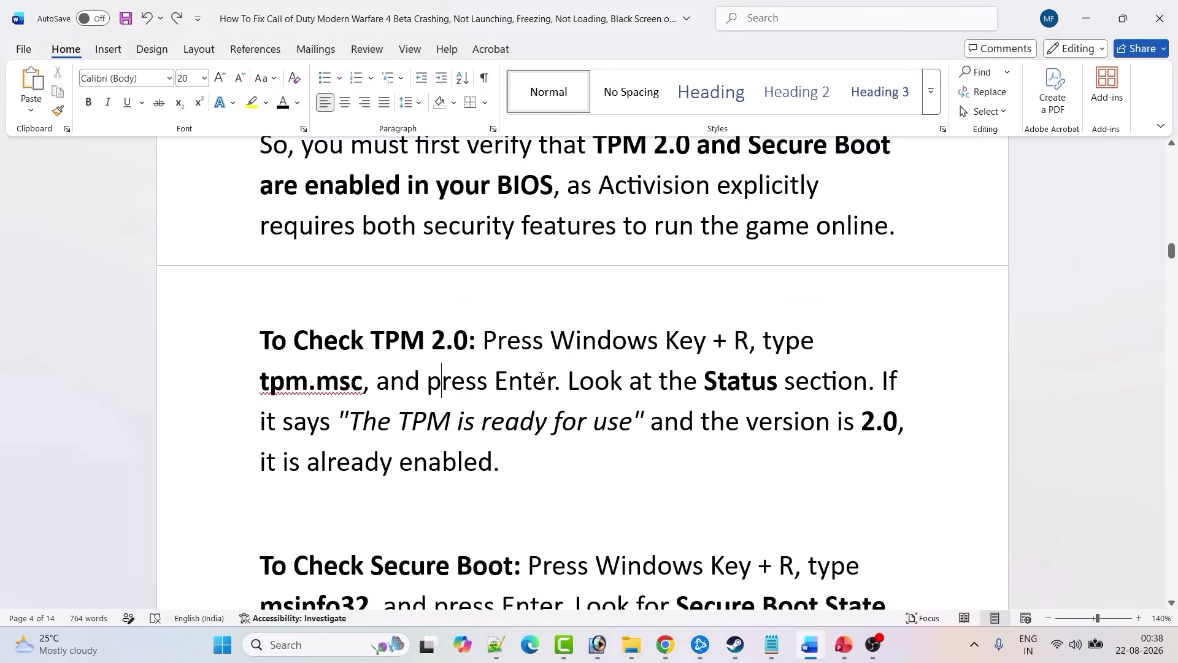
Step: Run msinfo32 and check the BIOS Mode and Secure Boot State entries in the System Summary
{"action": "scroll", "coordinate": [440, 315], "scroll_direction": "down", "scroll_amount": 3}
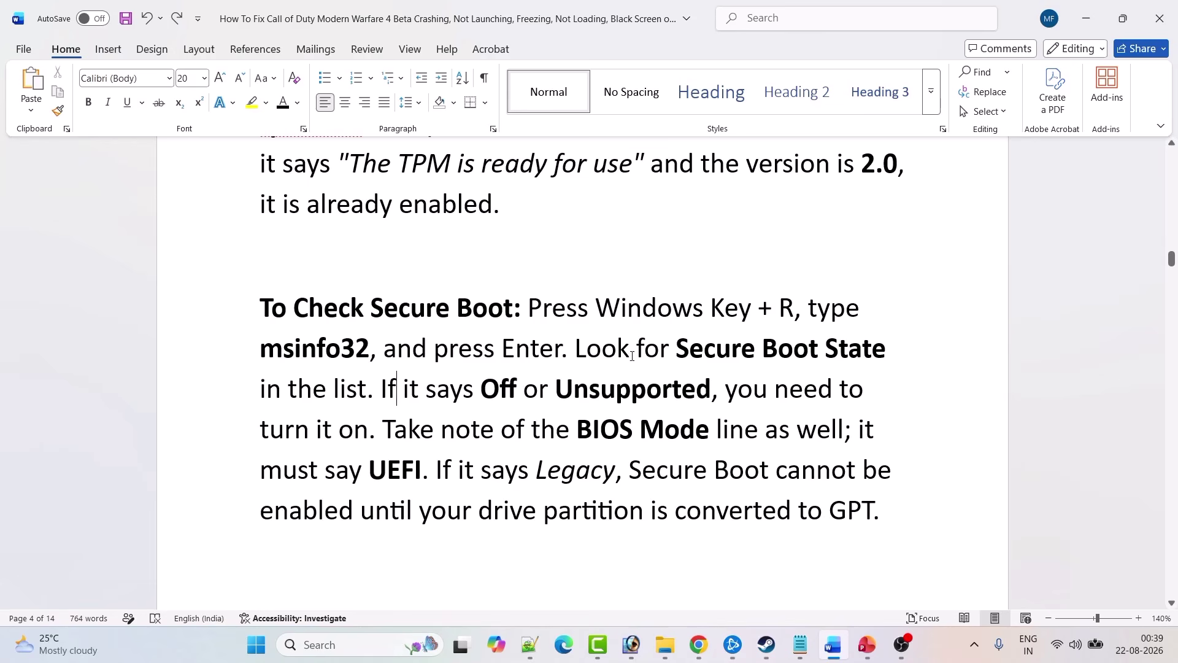
{"action": "key", "text": "super+r"}
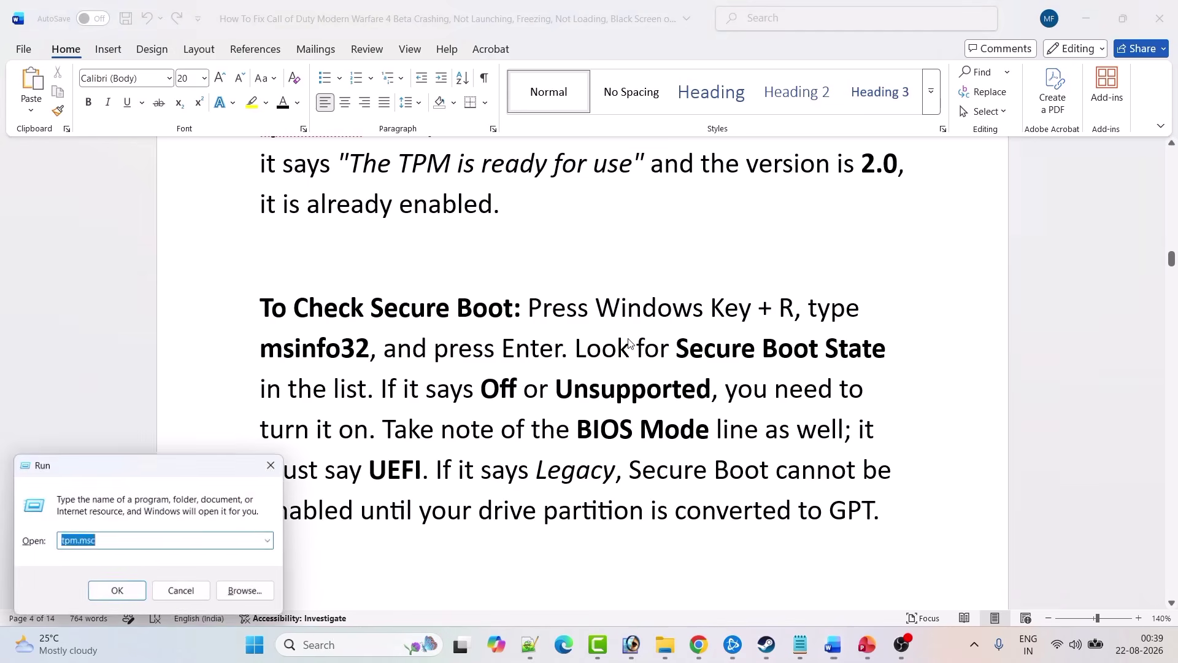
{"action": "type", "text": "msinfo32"}
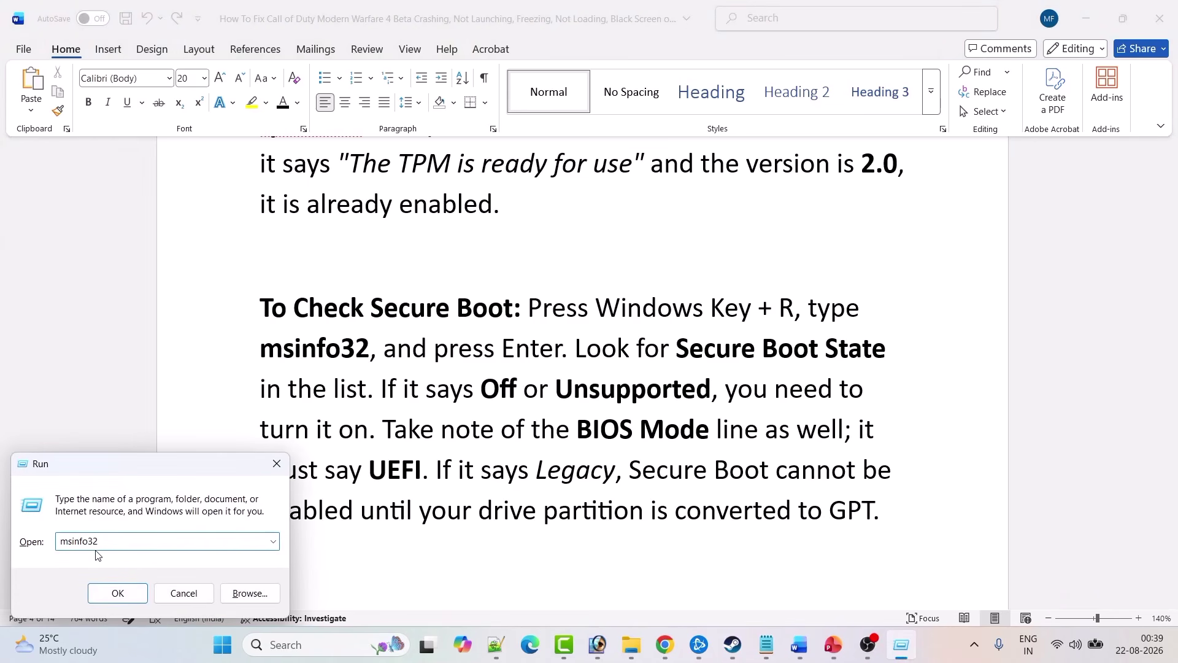
{"action": "left_click", "coordinate": [108, 591]}
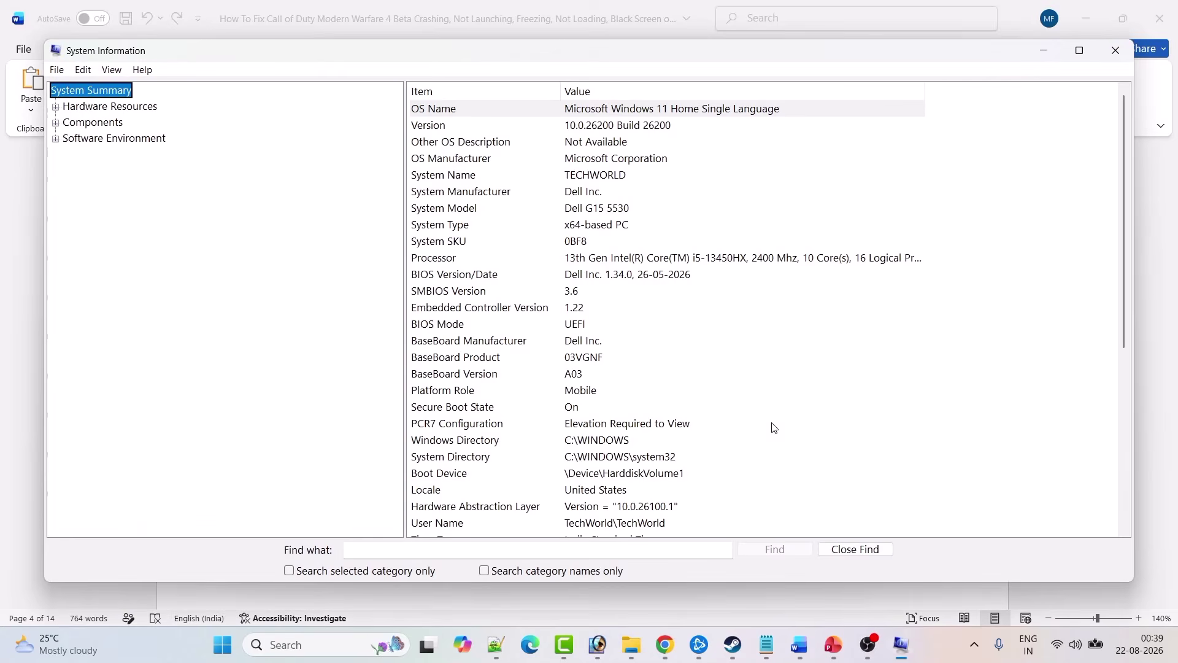
{"action": "left_click", "coordinate": [436, 326]}
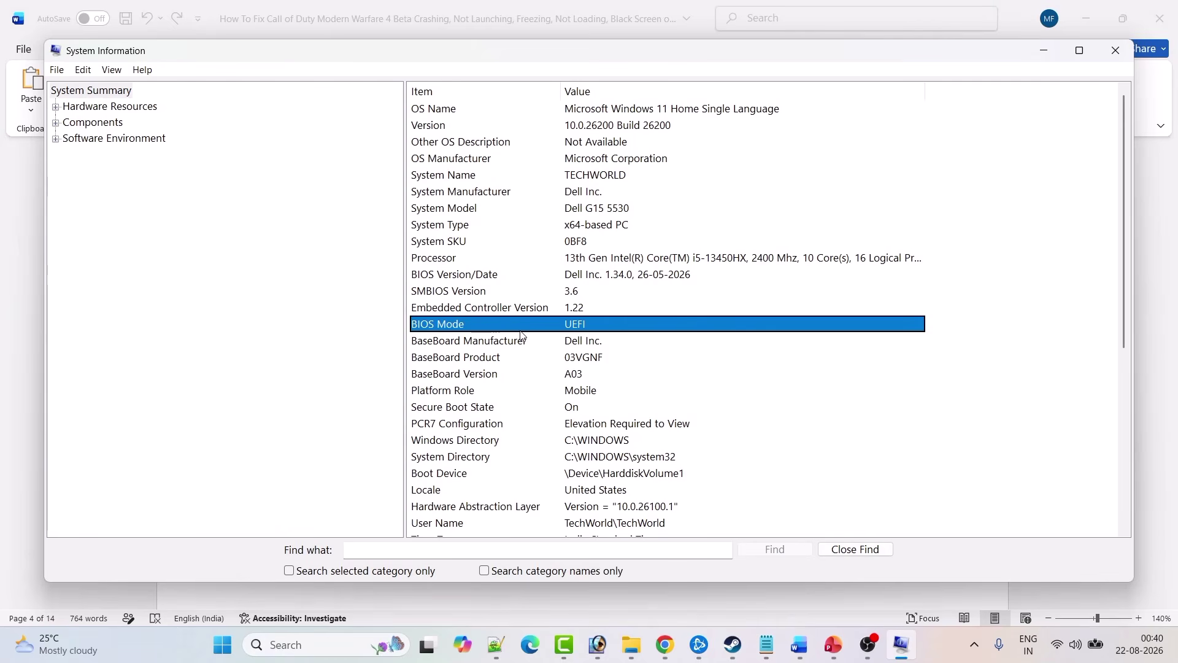
{"action": "left_click", "coordinate": [466, 410]}
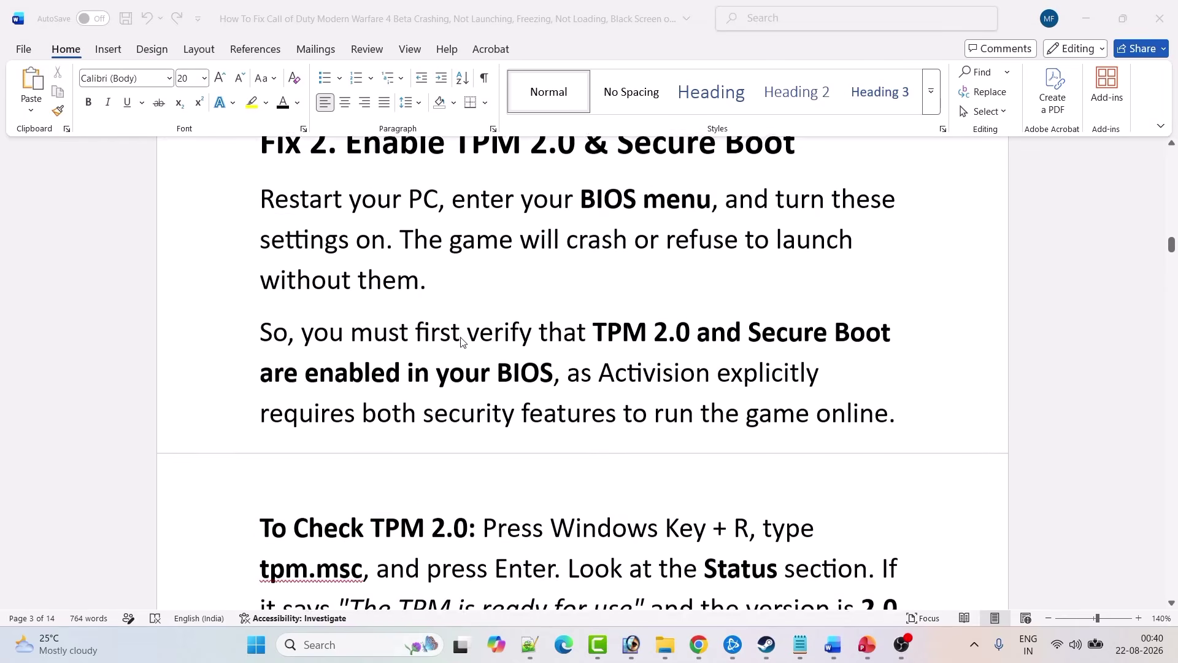
Step: For Fix 3, view the integrity verification option in the Installed Files properties of Call of Duty in Steam, and close the properties
{"action": "scroll", "coordinate": [540, 381], "scroll_direction": "up", "scroll_amount": 1}
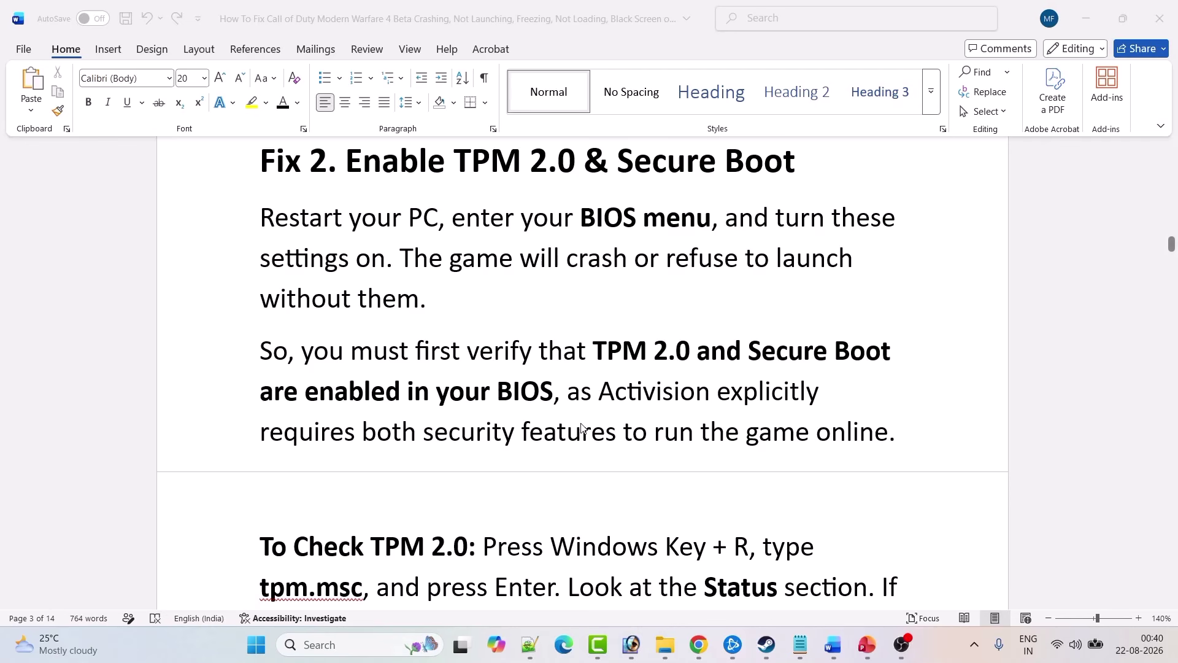
{"action": "scroll", "coordinate": [583, 416], "scroll_direction": "down", "scroll_amount": 8}
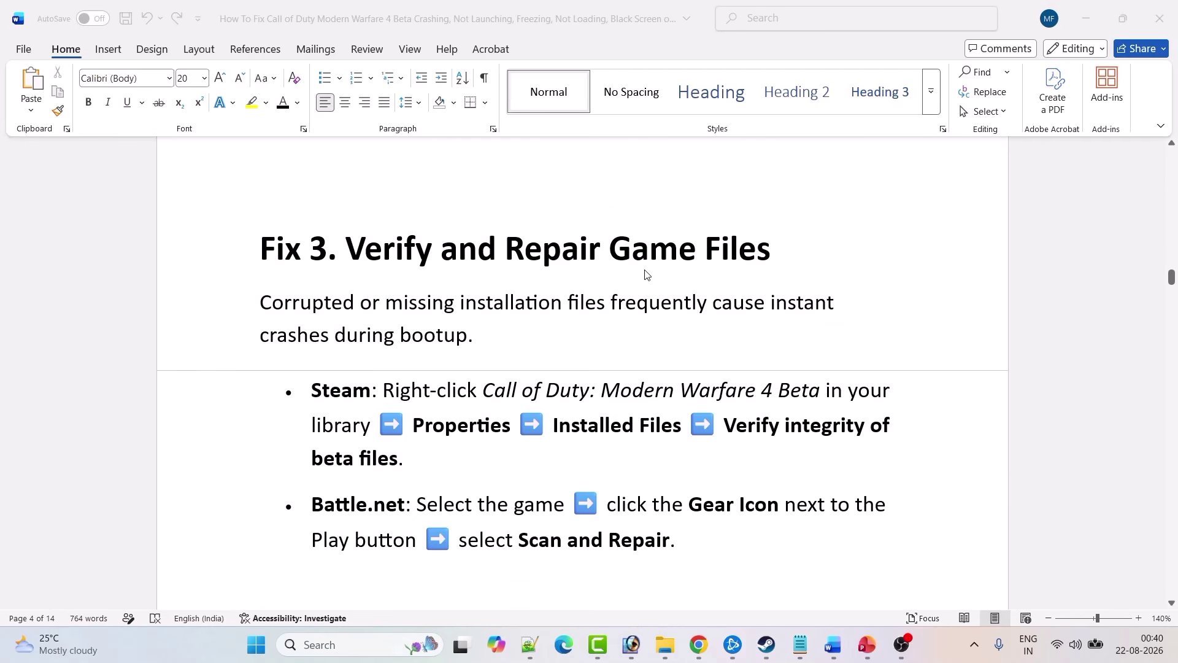
{"action": "scroll", "coordinate": [750, 268], "scroll_direction": "down", "scroll_amount": 1}
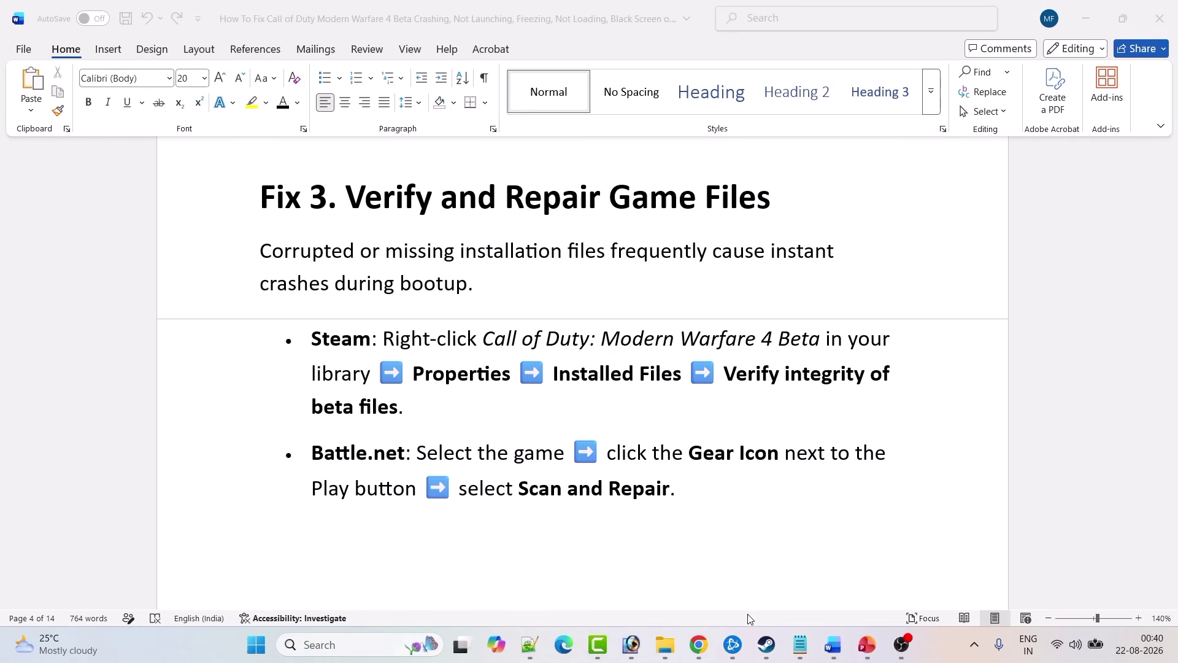
{"action": "left_click", "coordinate": [767, 645]}
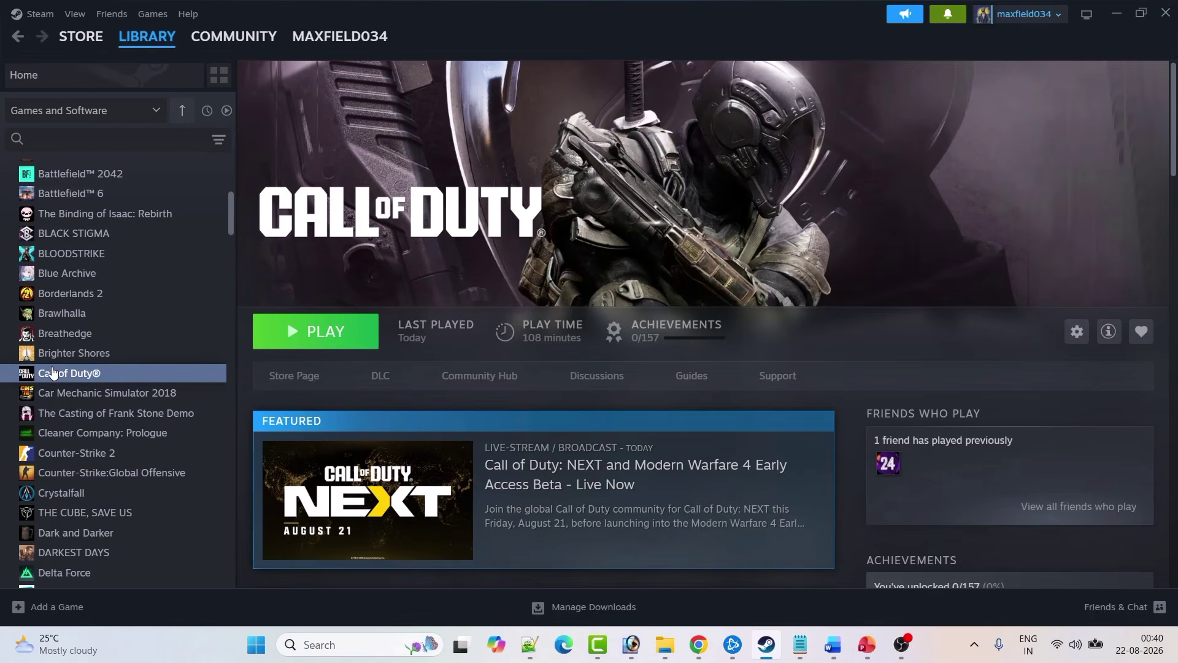
{"action": "right_click", "coordinate": [121, 377]}
{"action": "left_click", "coordinate": [185, 494]}
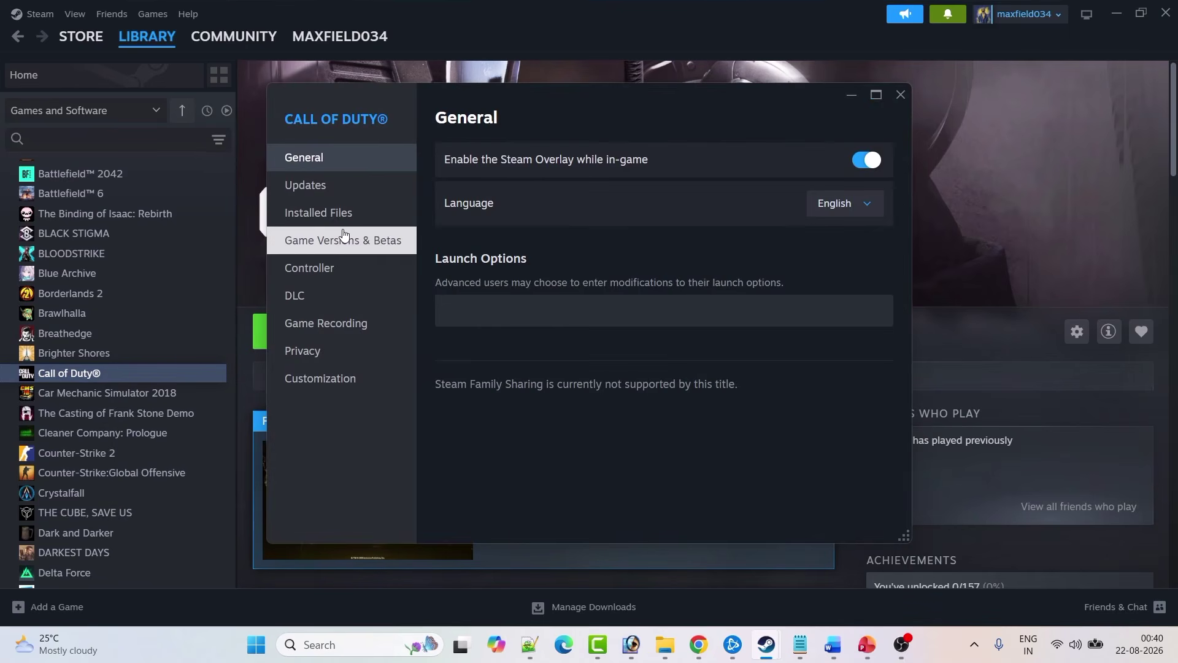
{"action": "left_click", "coordinate": [332, 213]}
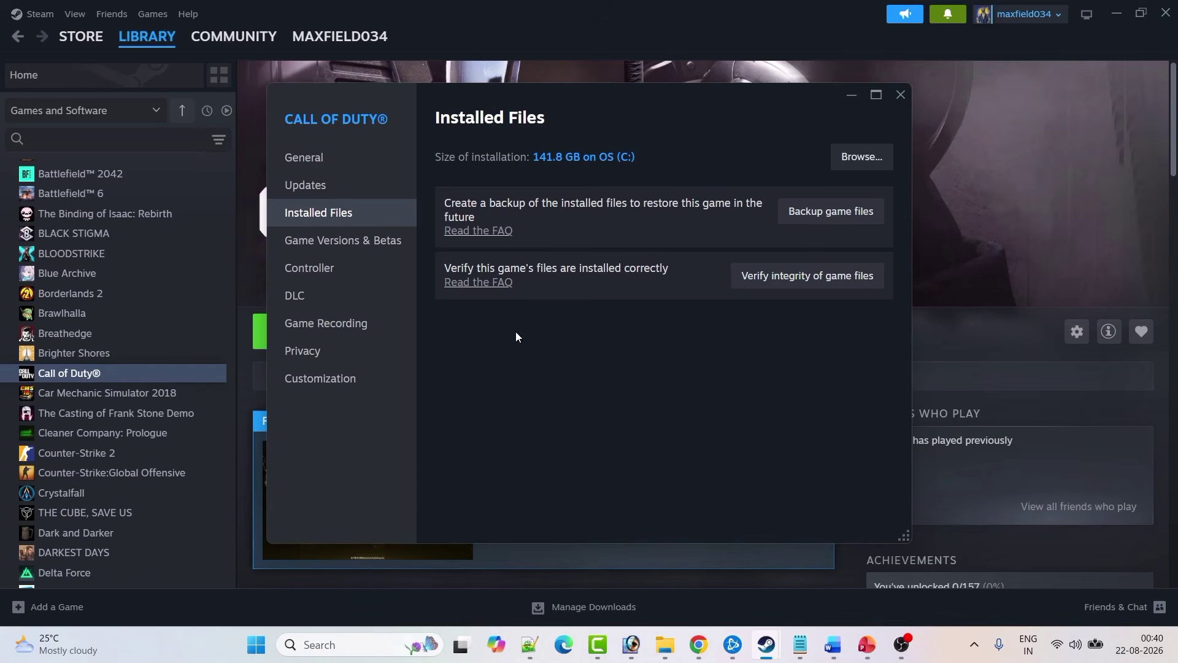
{"action": "left_click", "coordinate": [903, 96]}
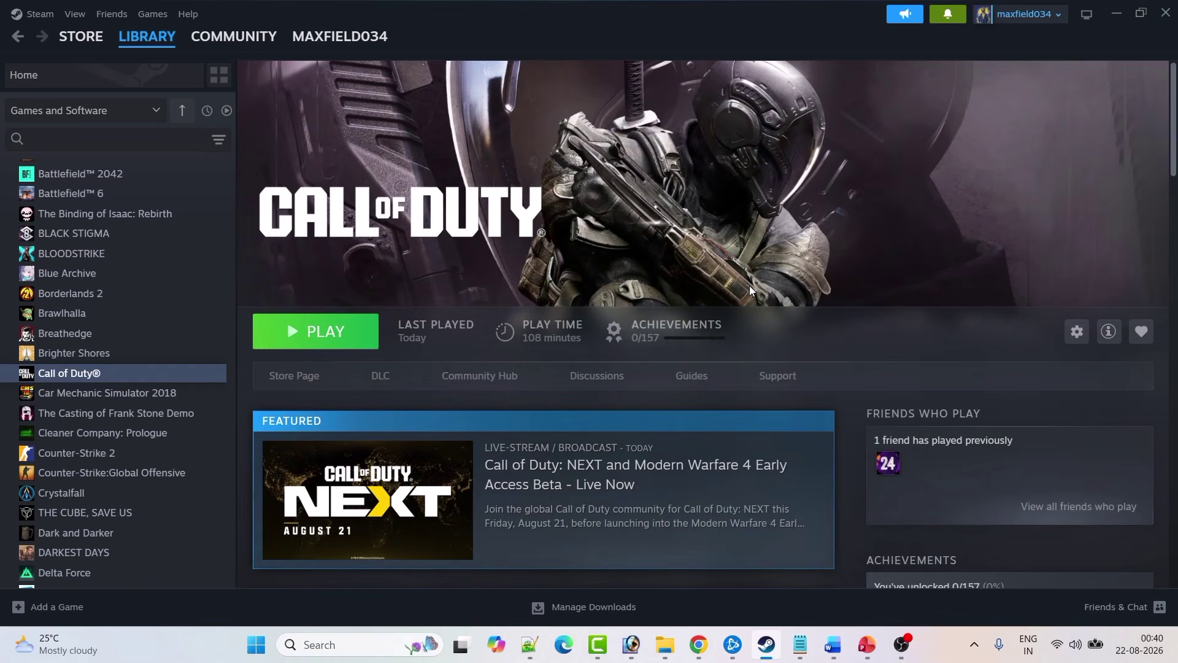
Step: In Battle.net, view the Scan and Repair option for Call of Duty, and close its dialog without starting the scan
{"action": "left_click", "coordinate": [733, 644]}
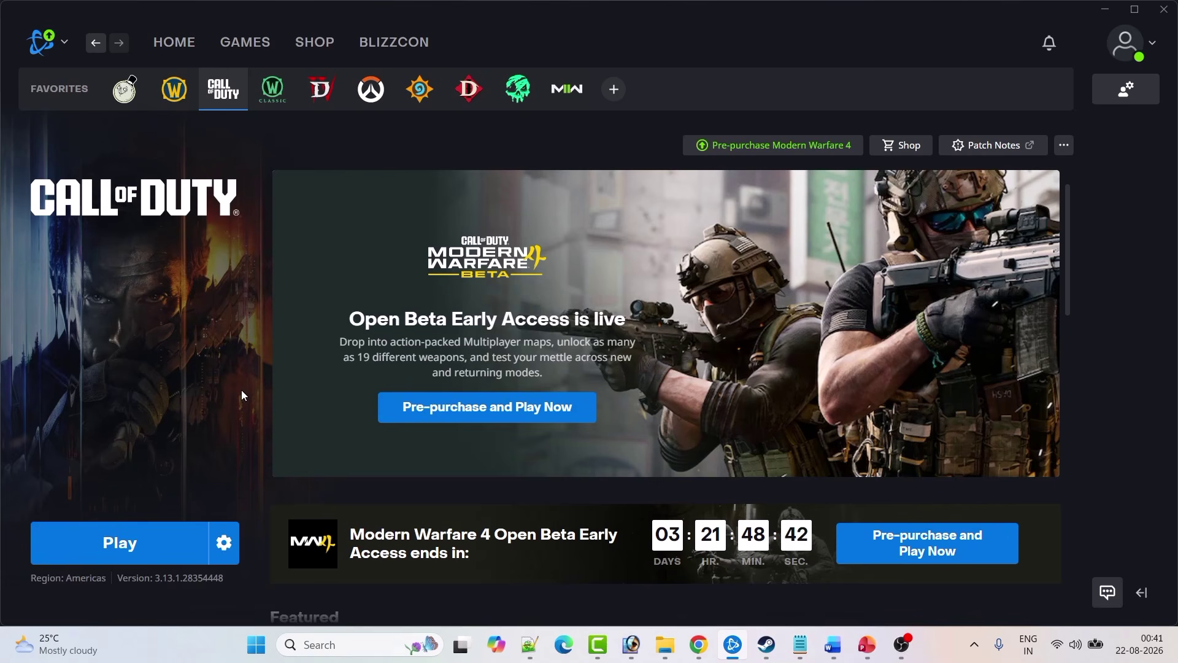
{"action": "left_click", "coordinate": [224, 542]}
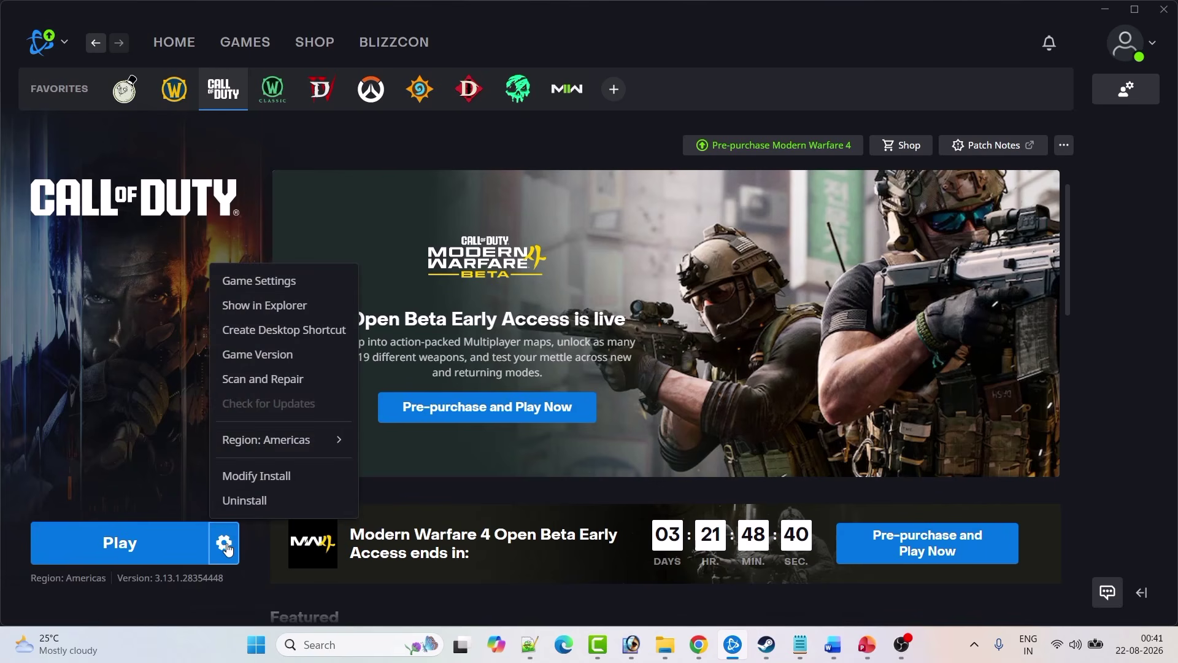
{"action": "left_click", "coordinate": [262, 379]}
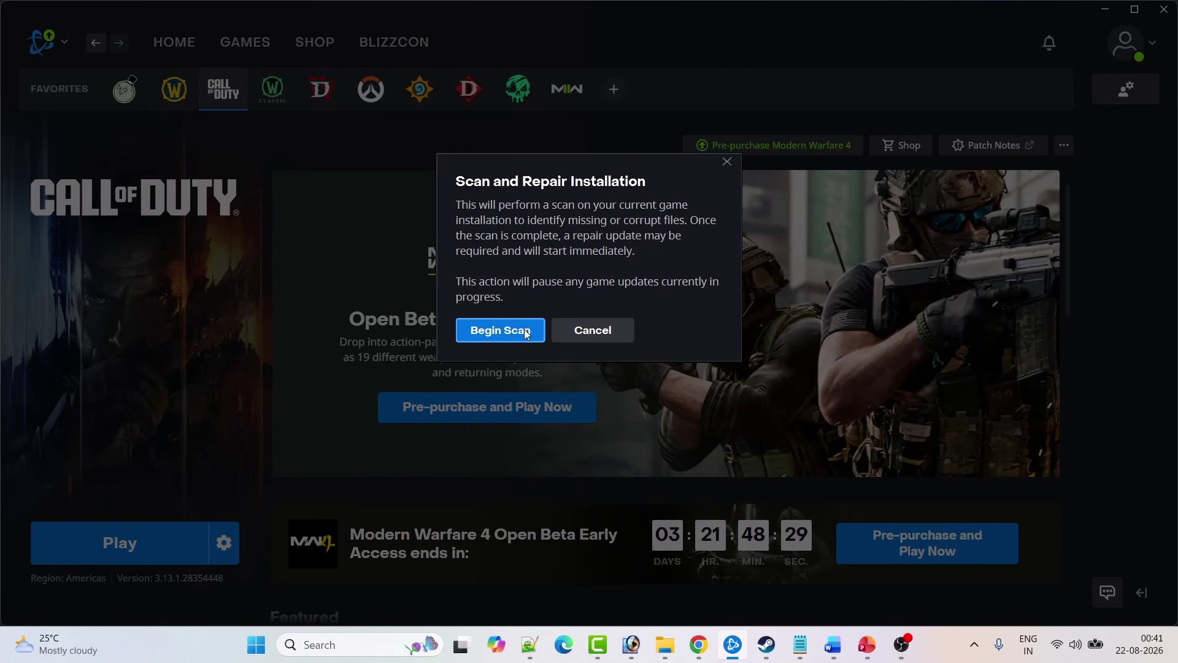
{"action": "left_click", "coordinate": [727, 162]}
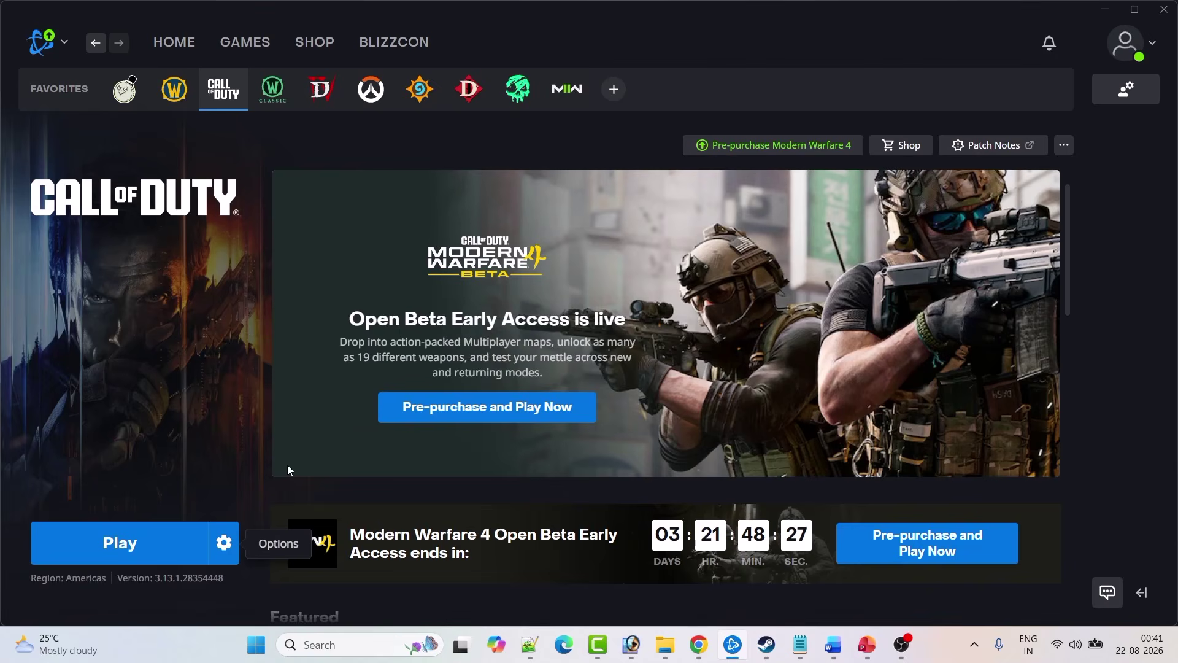
Step: Read the Fix 4 instructions in the Word document, and check for graphics driver updates in the NVIDIA App
{"action": "left_click", "coordinate": [839, 639]}
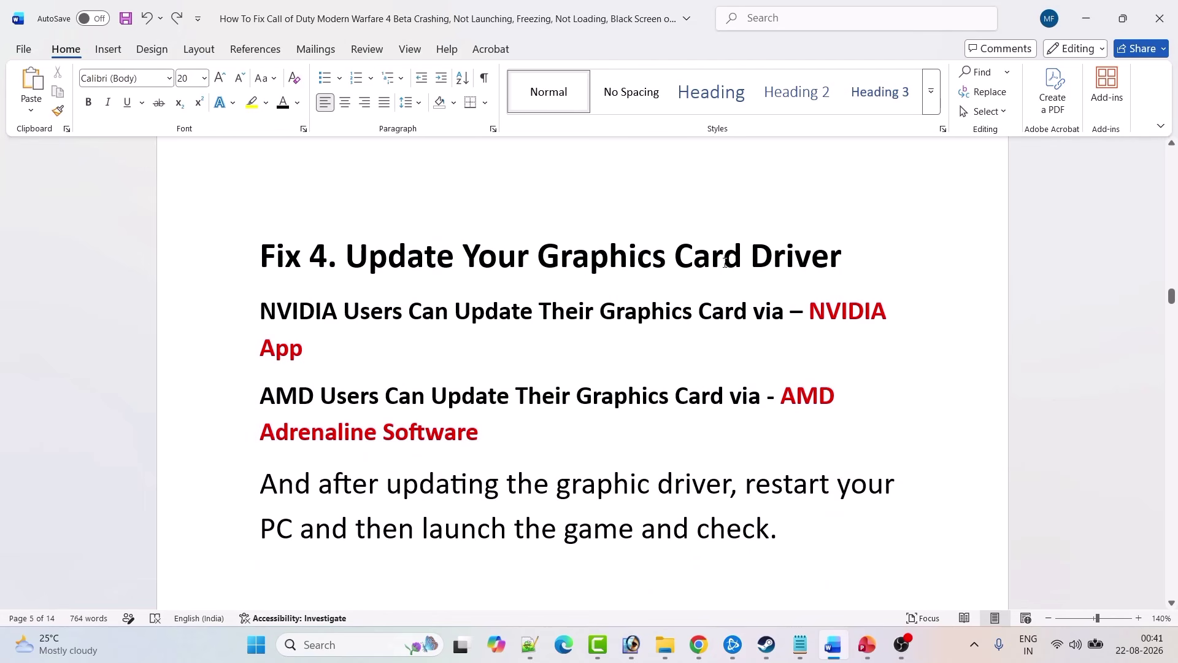
{"action": "left_click", "coordinate": [340, 344]}
{"action": "left_click", "coordinate": [320, 645]}
{"action": "type", "text": "NVIDIA App"}
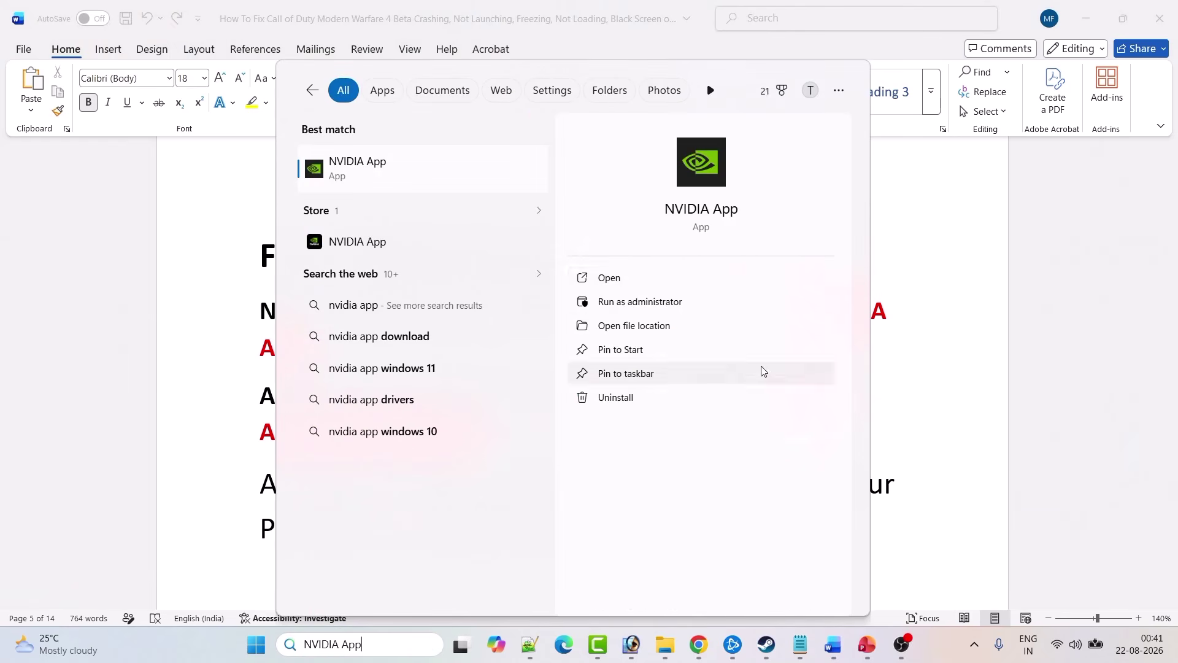
{"action": "left_click", "coordinate": [638, 278]}
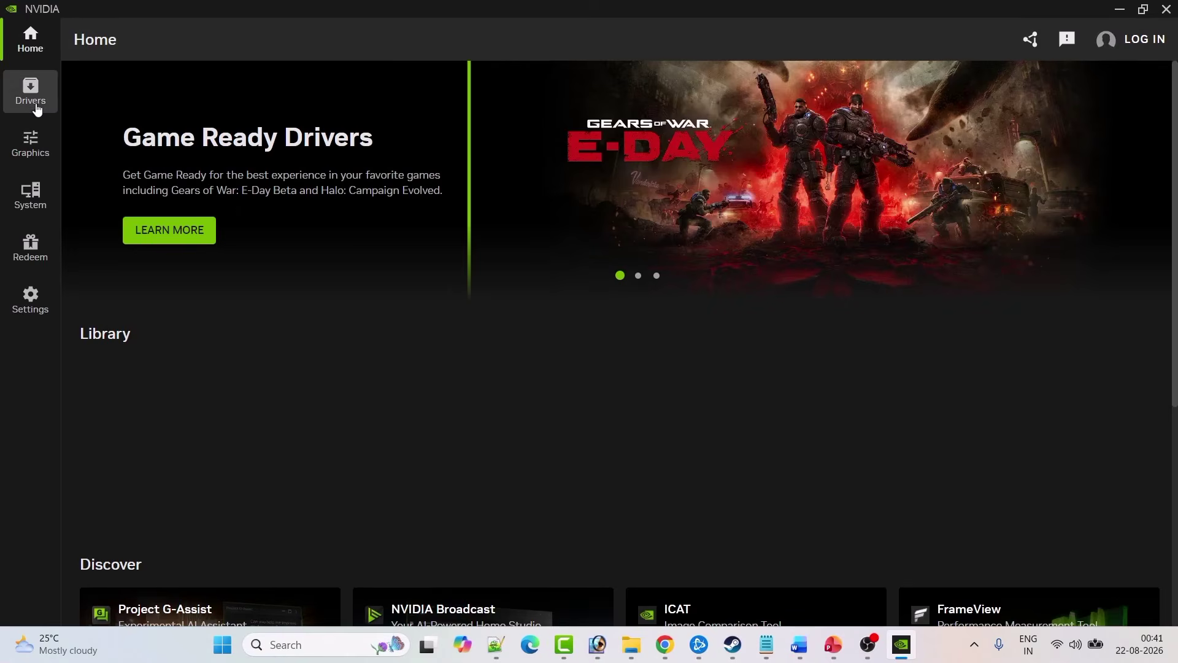
{"action": "left_click", "coordinate": [37, 109]}
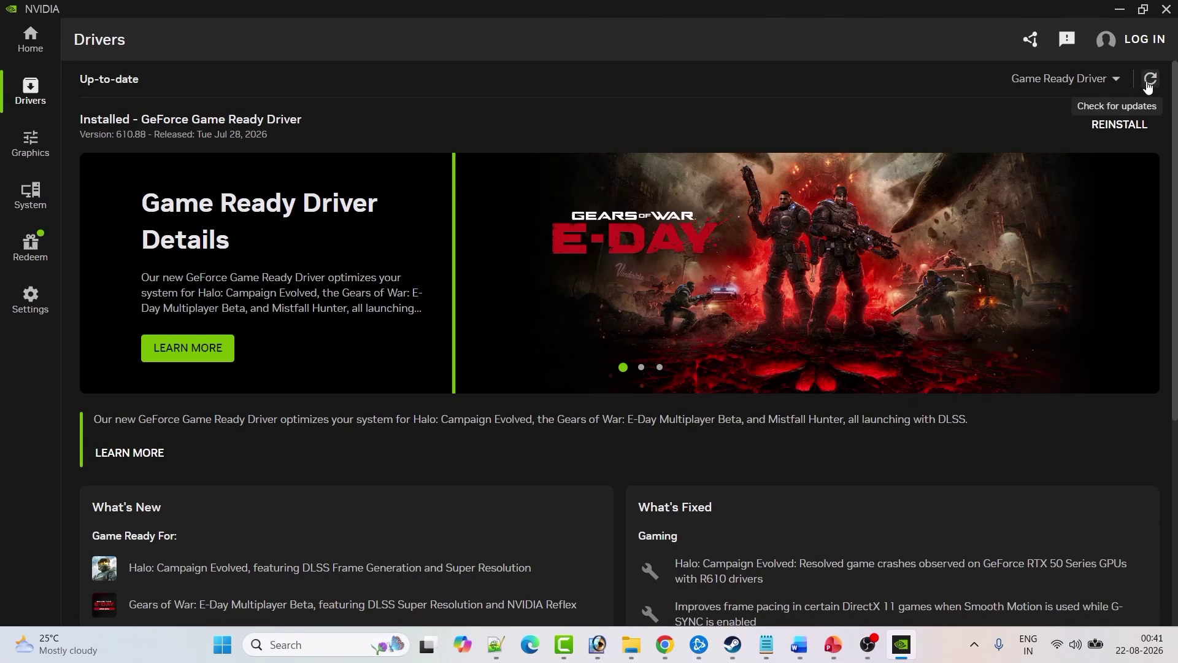
{"action": "left_click", "coordinate": [1149, 80]}
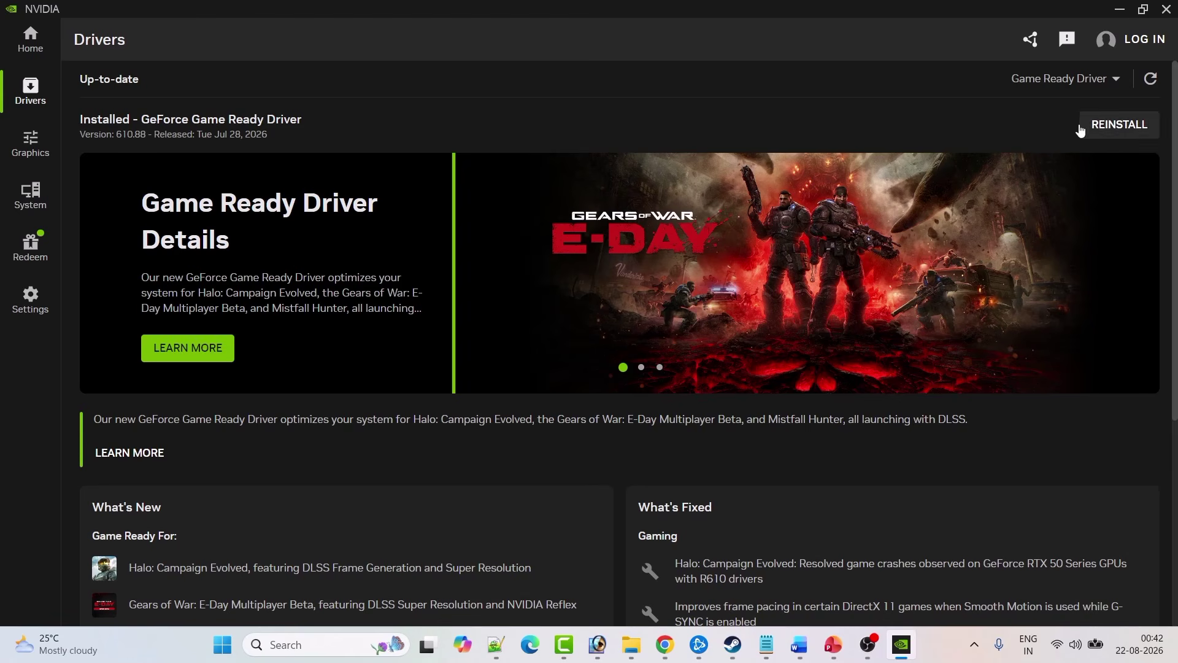
Step: Show the Windows power options with the Restart command, and return to the document's Fix 4 note on restarting after the driver update
{"action": "left_click", "coordinate": [223, 645]}
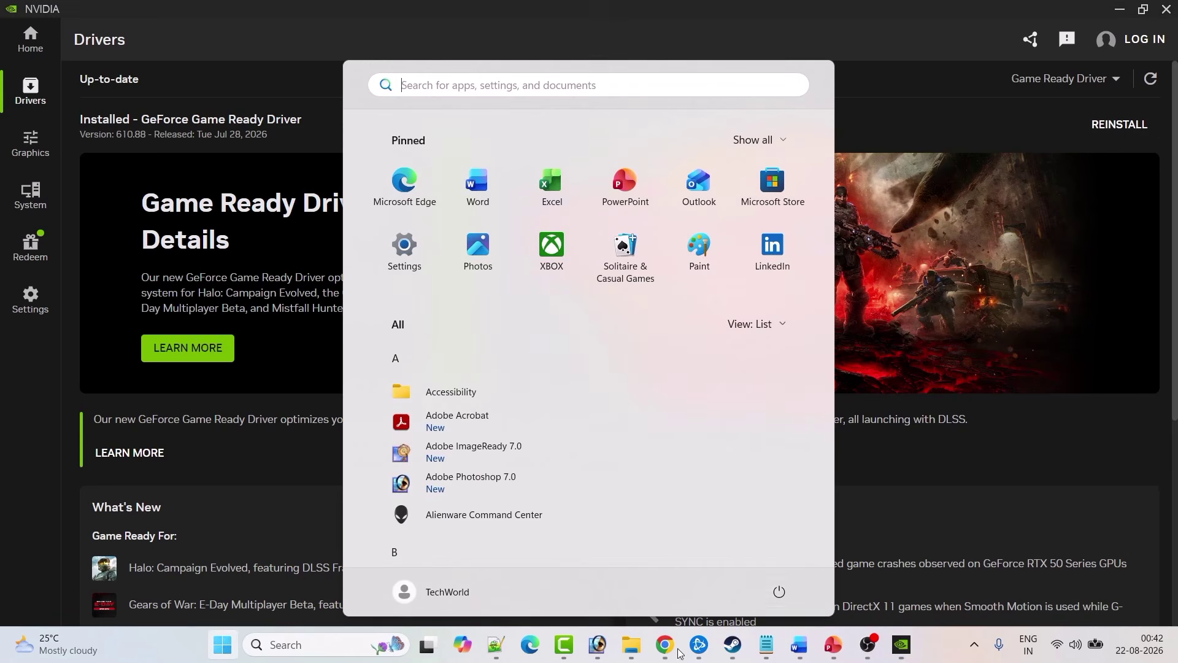
{"action": "left_click", "coordinate": [778, 591]}
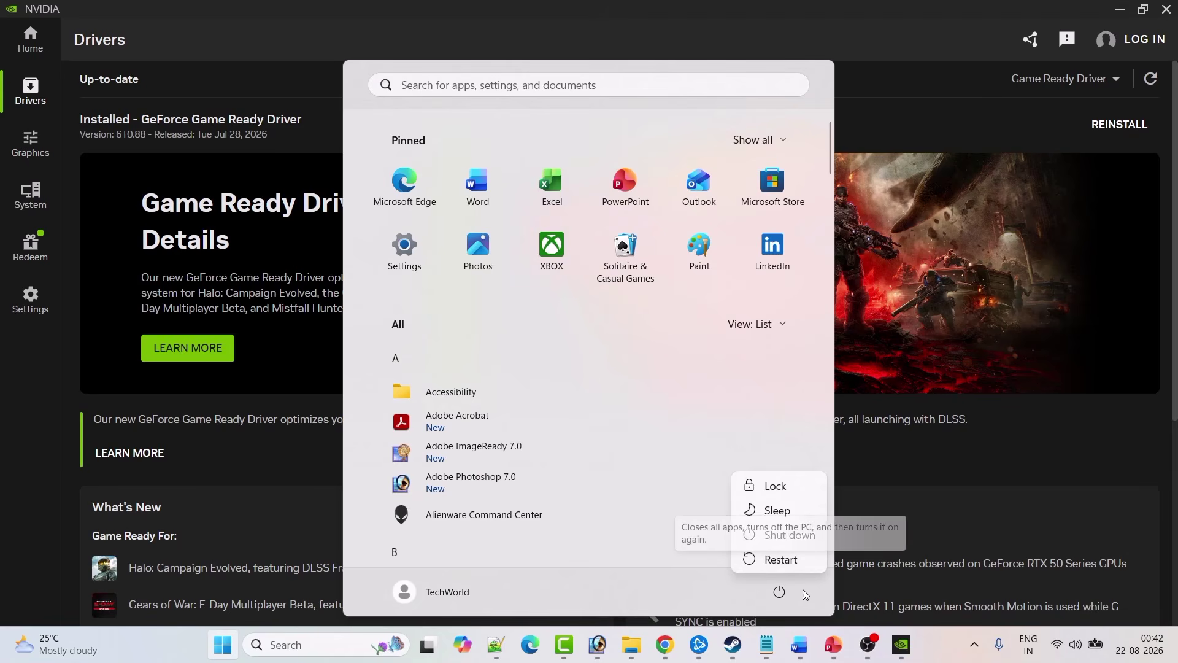
{"action": "left_click", "coordinate": [799, 645]}
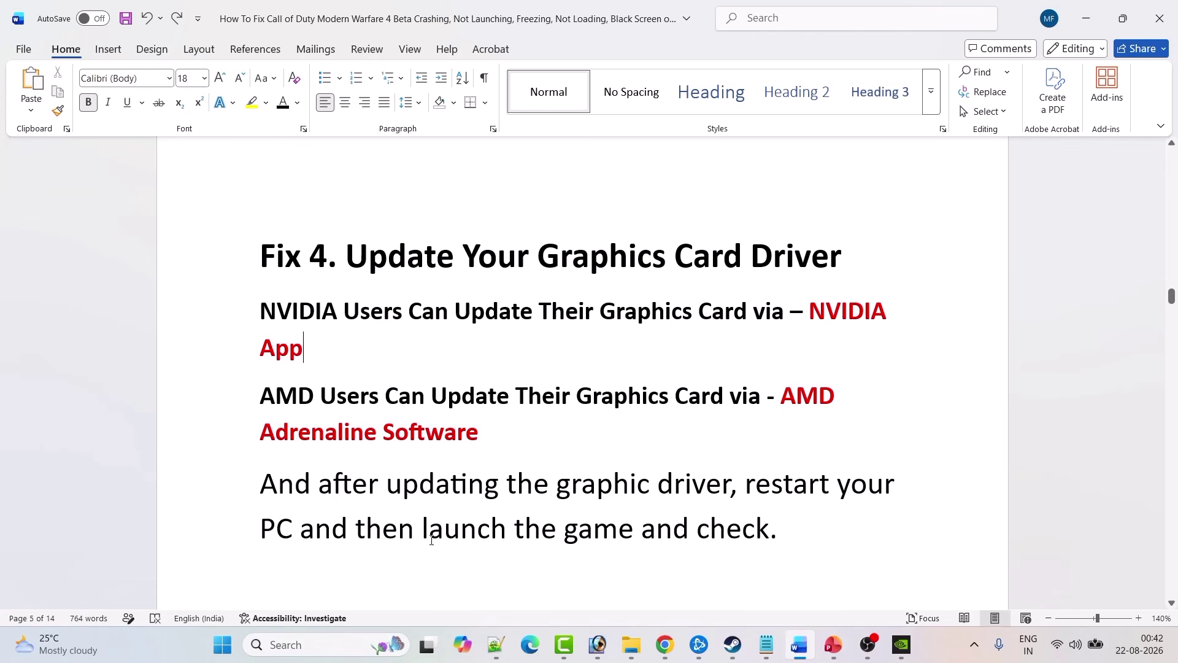
{"action": "left_click_drag", "start_coordinate": [783, 534], "coordinate": [261, 485]}
{"action": "left_click", "coordinate": [686, 452]}
Step: Read the Fix 5 instructions on preloading shaders and continue to the Fix 6 heading
{"action": "scroll", "coordinate": [712, 457], "scroll_direction": "down", "scroll_amount": 5}
{"action": "scroll", "coordinate": [719, 454], "scroll_direction": "down", "scroll_amount": 3}
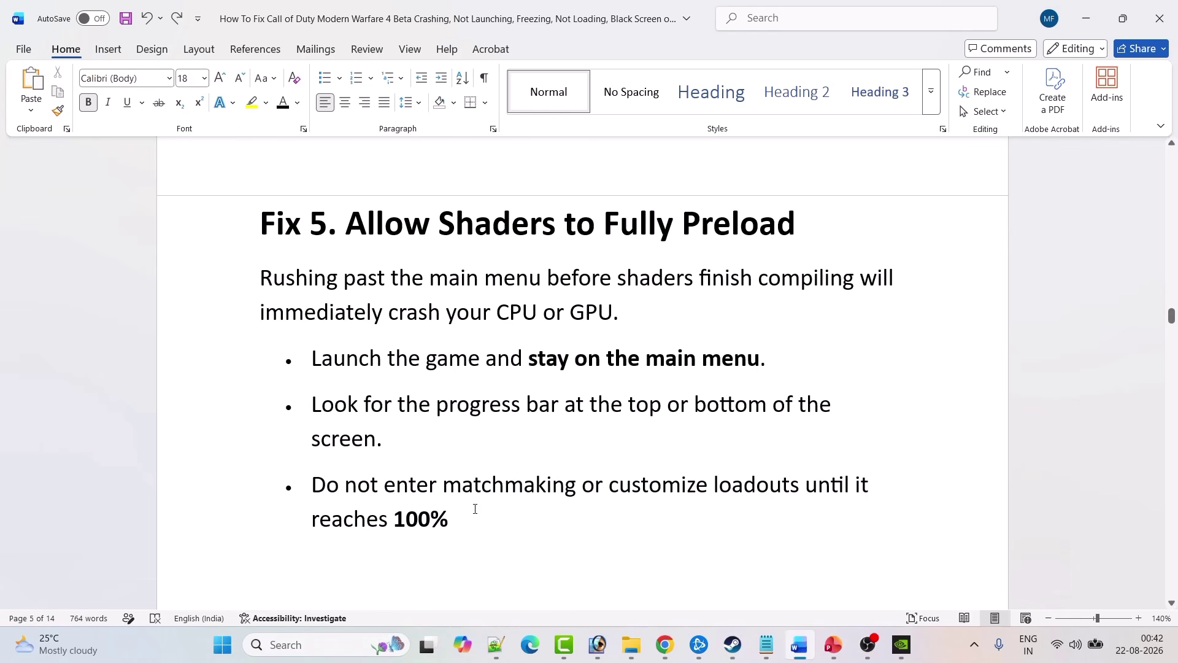
{"action": "scroll", "coordinate": [475, 508], "scroll_direction": "down", "scroll_amount": 6}
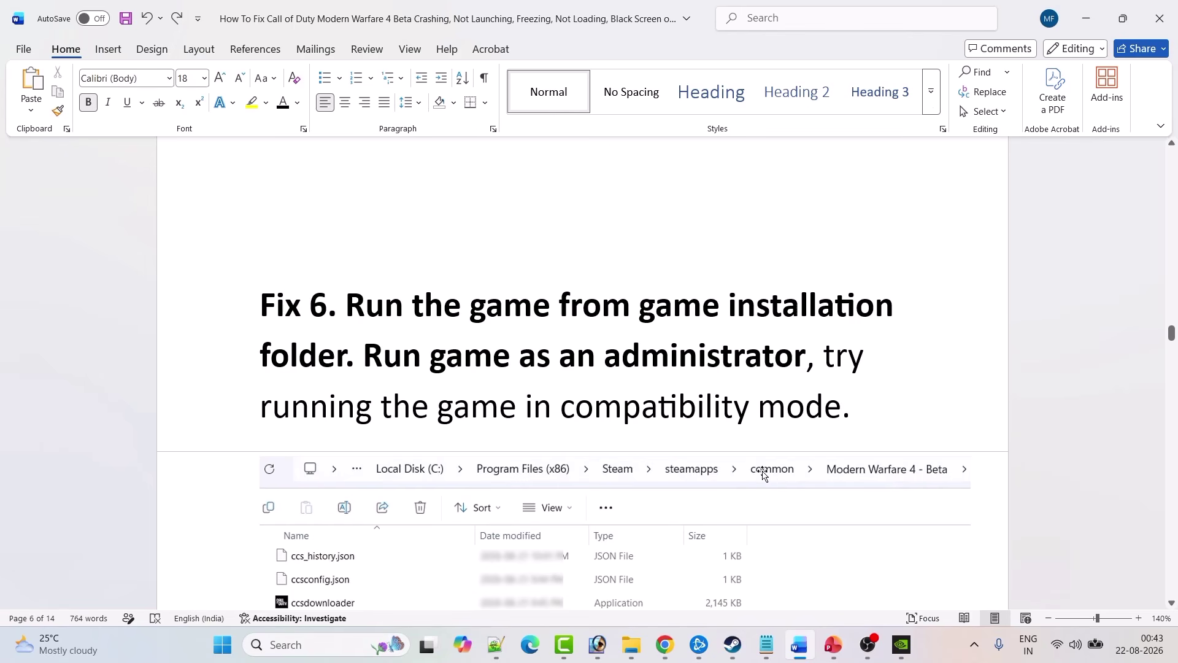
Step: Browse the local files of Call of Duty from the Steam library, and return from the installation folder to the Word document
{"action": "left_click", "coordinate": [735, 644]}
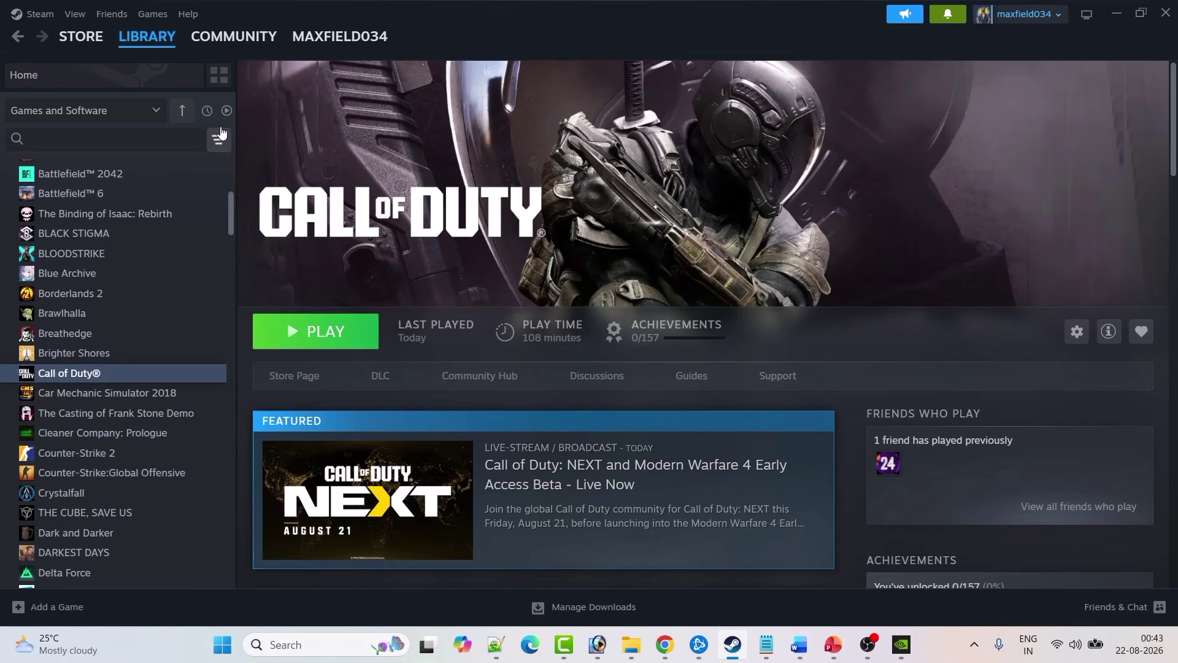
{"action": "right_click", "coordinate": [104, 374]}
{"action": "mouse_move", "coordinate": [160, 464]}
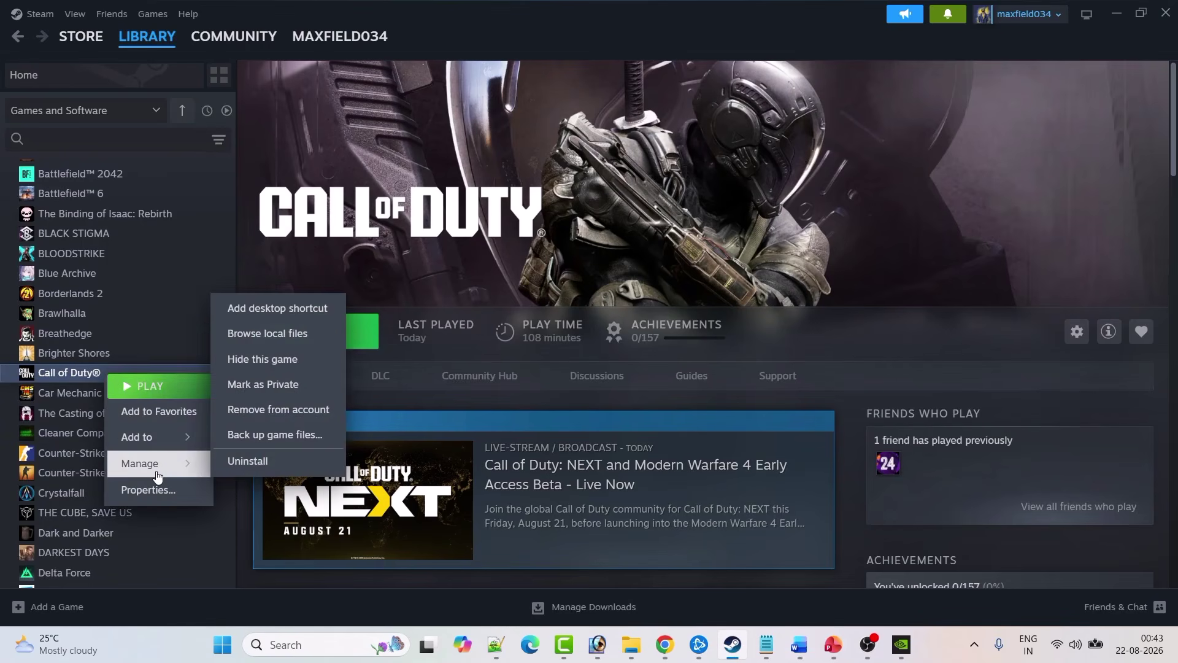
{"action": "left_click", "coordinate": [281, 334]}
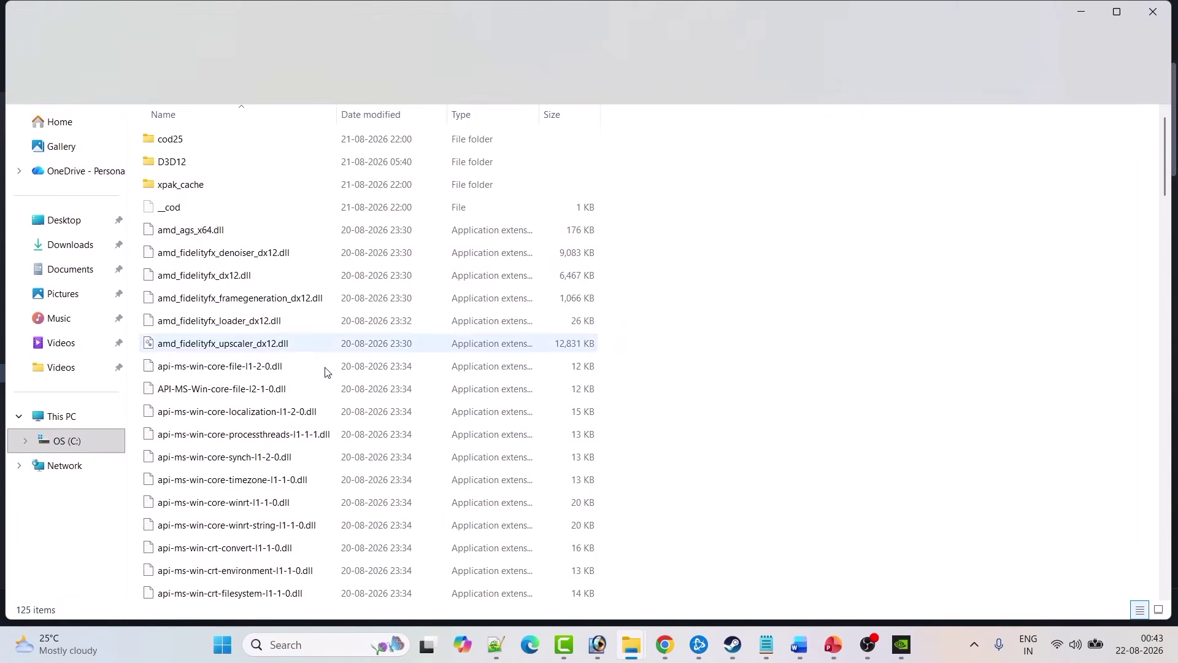
{"action": "left_click", "coordinate": [1089, 11]}
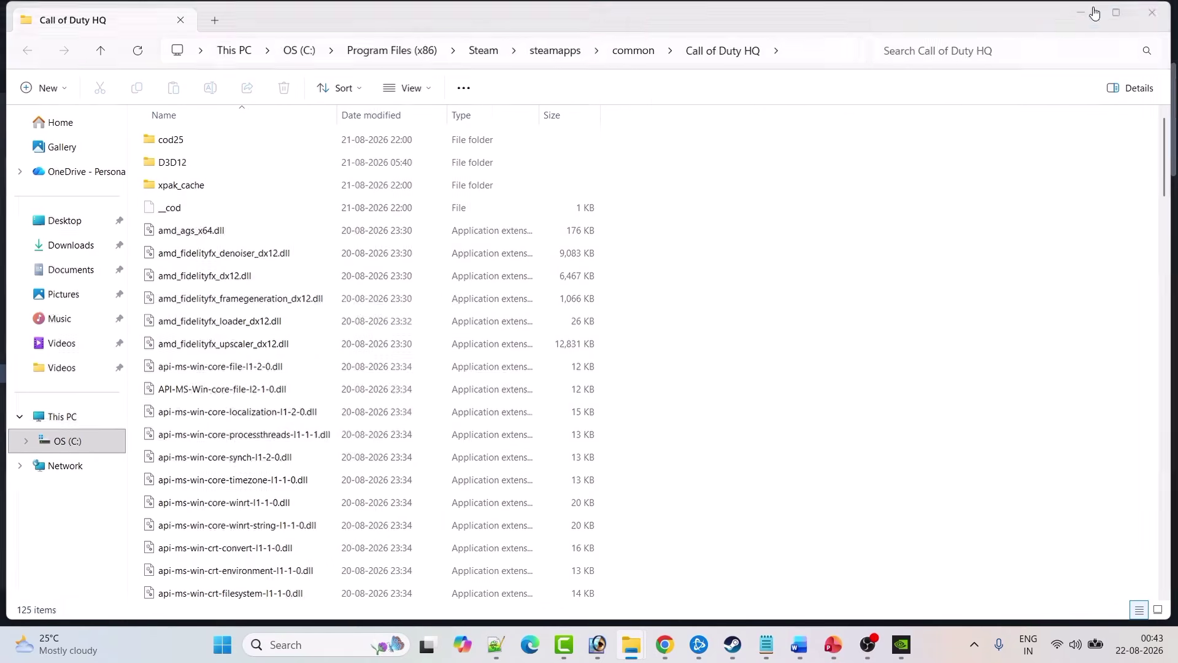
{"action": "key", "text": "alt+Tab"}
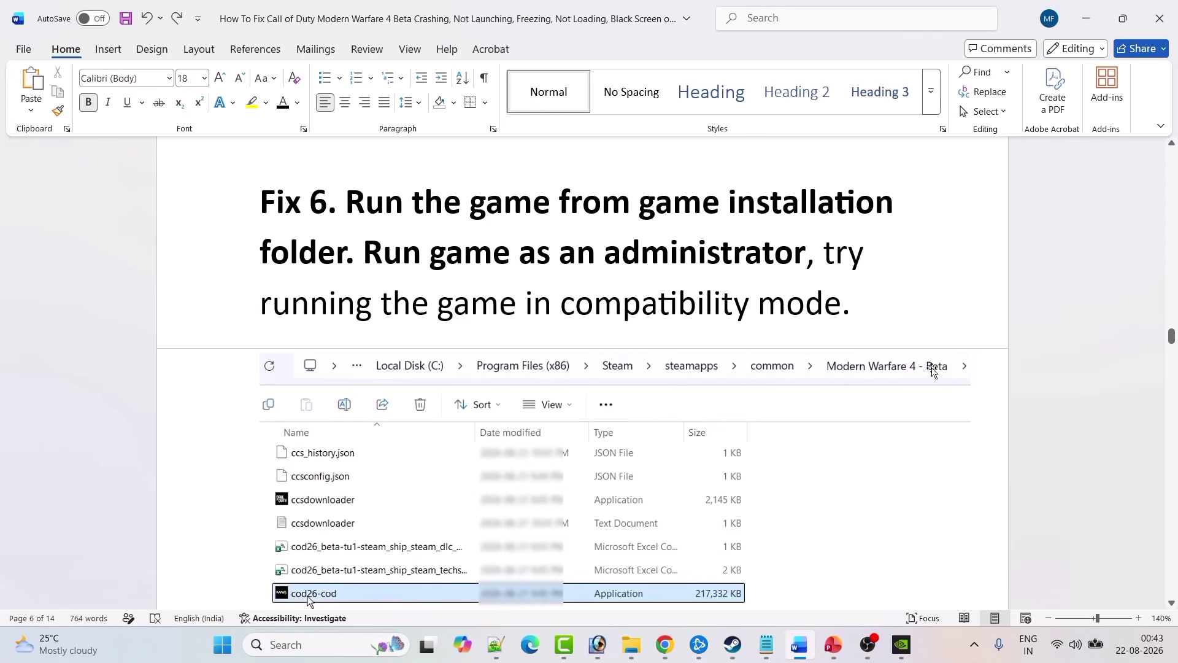
Step: Examine the Fix 6 pictures showing the cod26-cod application and its compatibility mode, fullscreen optimization and administrator settings
{"action": "scroll", "coordinate": [324, 528], "scroll_direction": "down", "scroll_amount": 3}
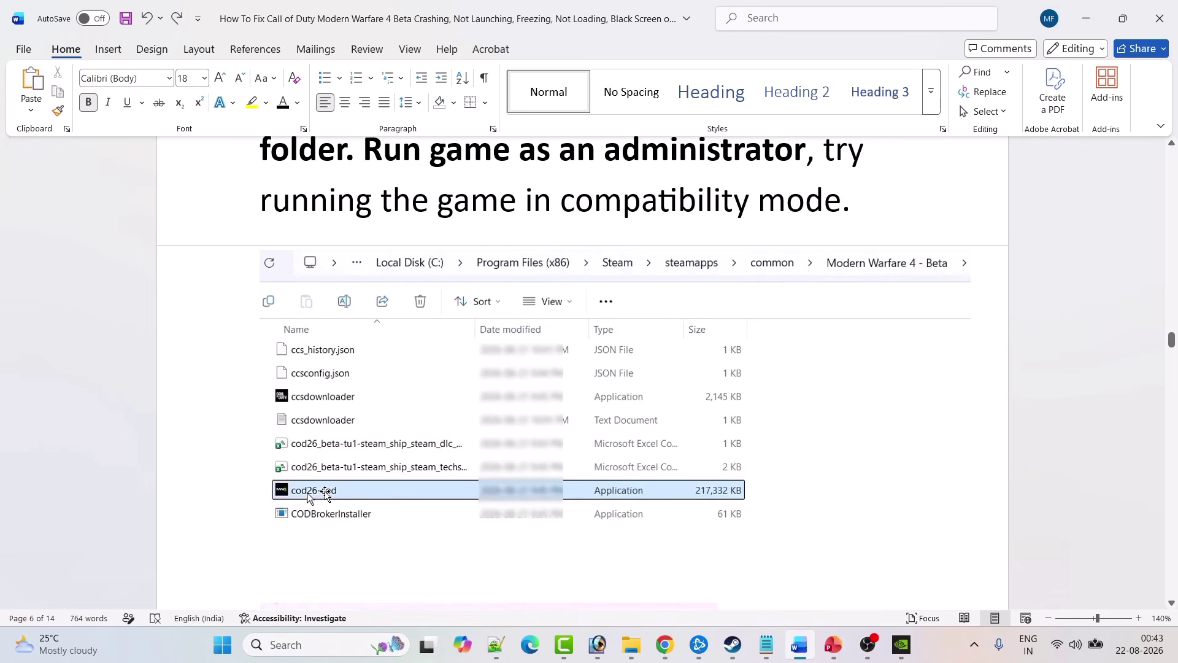
{"action": "scroll", "coordinate": [325, 494], "scroll_direction": "down", "scroll_amount": 3}
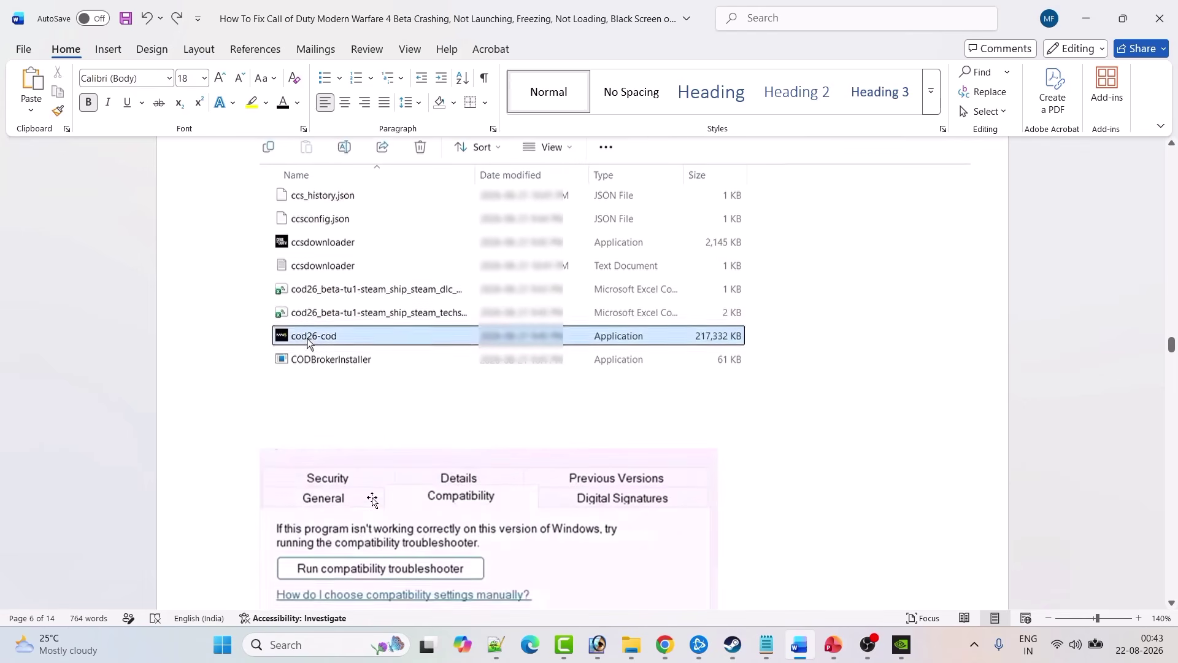
{"action": "scroll", "coordinate": [454, 501], "scroll_direction": "down", "scroll_amount": 8}
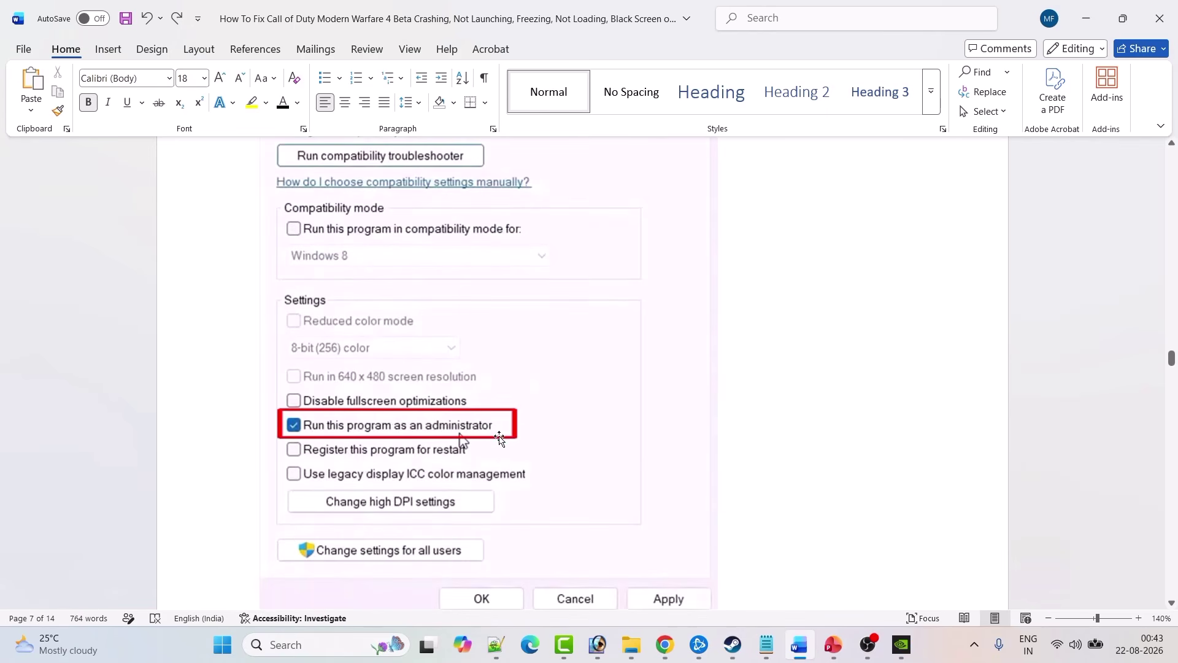
{"action": "scroll", "coordinate": [497, 437], "scroll_direction": "down", "scroll_amount": 2}
{"action": "scroll", "coordinate": [597, 492], "scroll_direction": "up", "scroll_amount": 10}
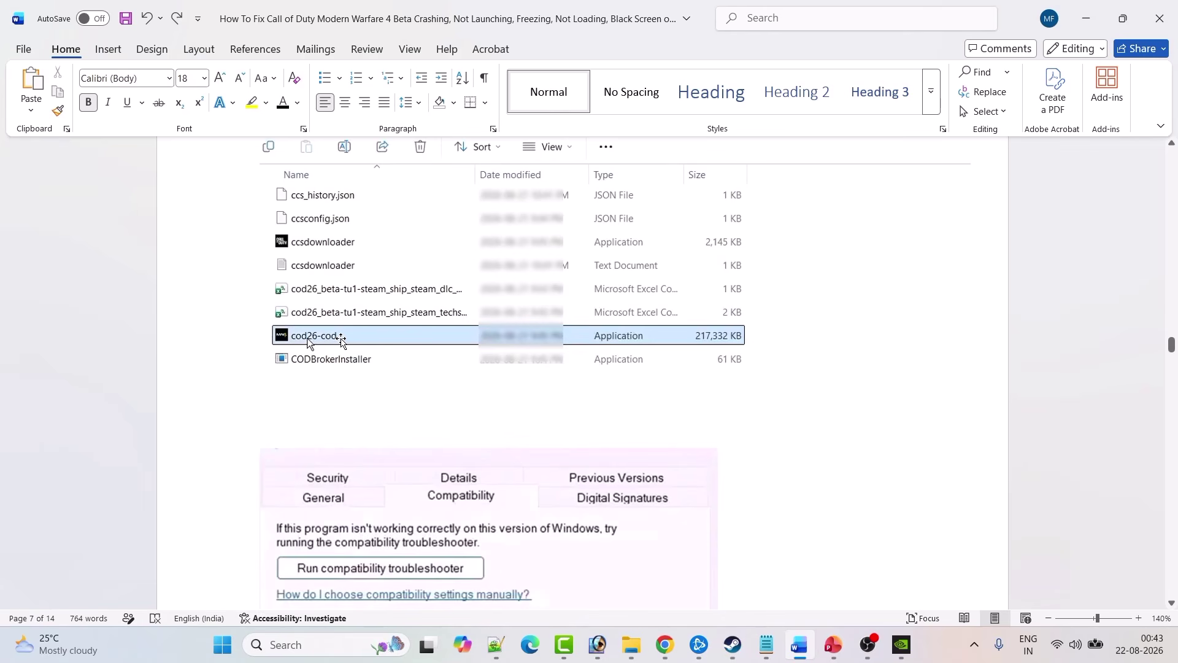
{"action": "scroll", "coordinate": [470, 496], "scroll_direction": "down", "scroll_amount": 5}
{"action": "scroll", "coordinate": [469, 497], "scroll_direction": "down", "scroll_amount": 7}
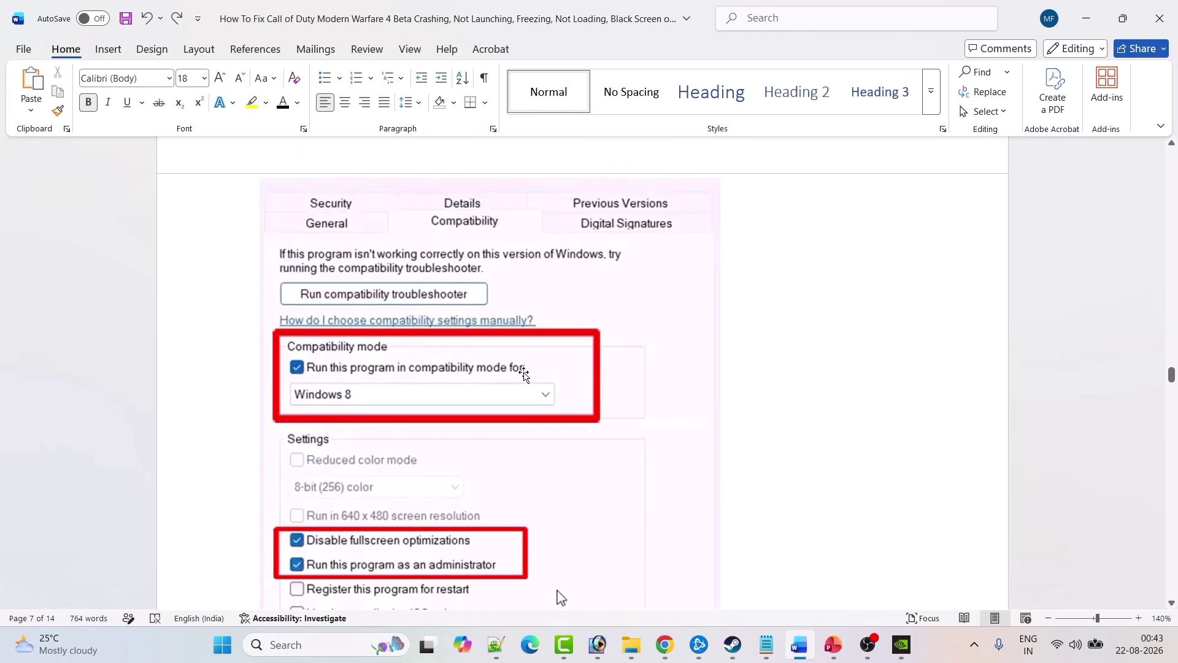
{"action": "scroll", "coordinate": [505, 404], "scroll_direction": "down", "scroll_amount": 5}
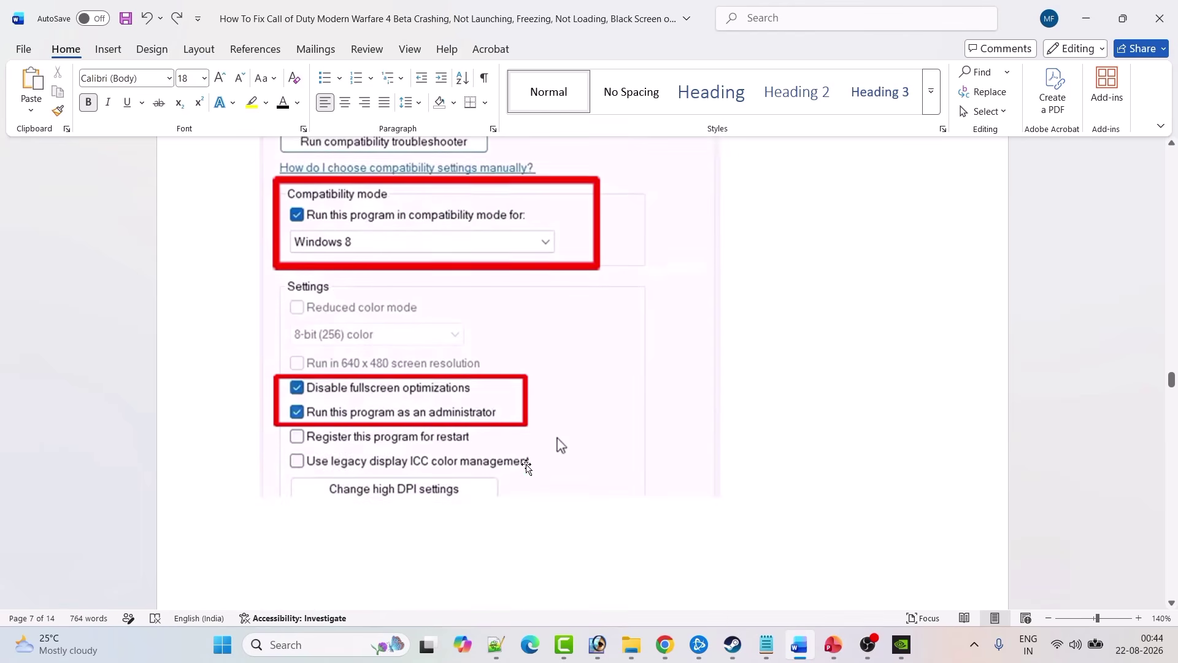
{"action": "scroll", "coordinate": [766, 440], "scroll_direction": "up", "scroll_amount": 3}
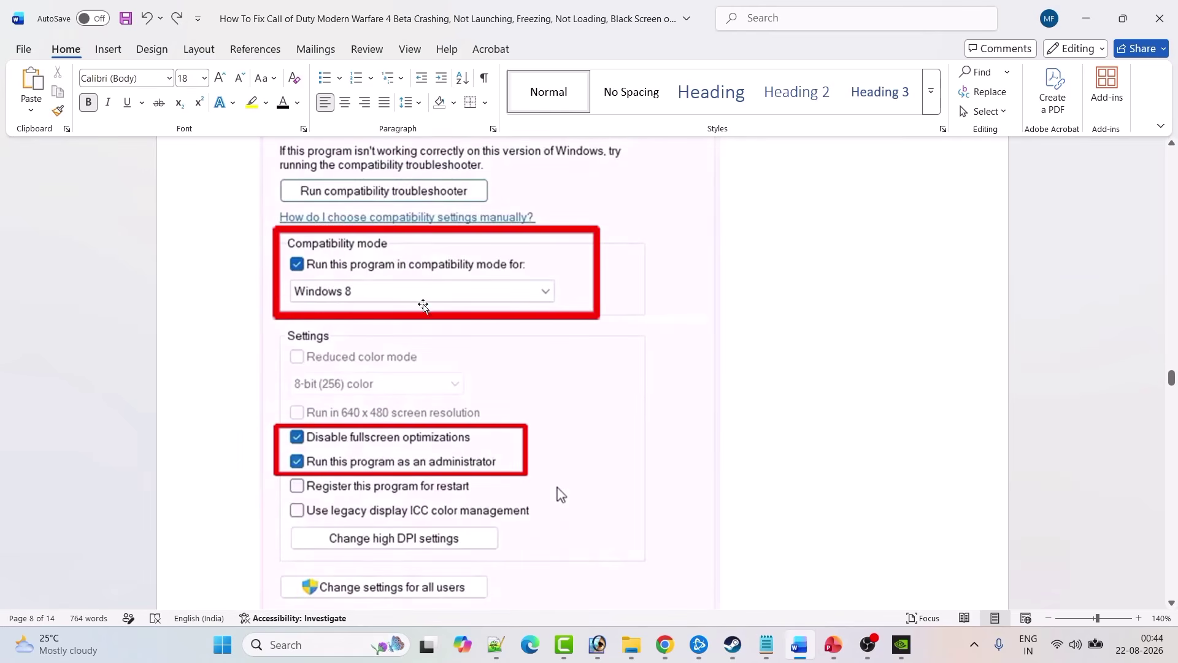
{"action": "scroll", "coordinate": [614, 460], "scroll_direction": "down", "scroll_amount": 2}
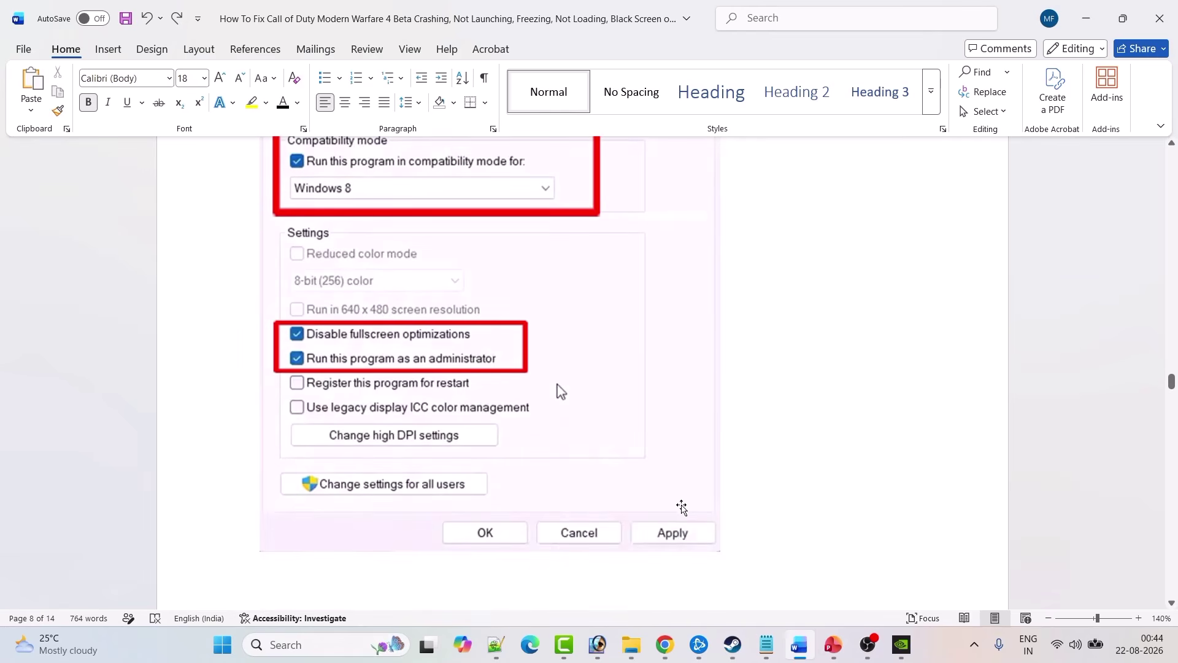
{"action": "scroll", "coordinate": [695, 424], "scroll_direction": "up", "scroll_amount": 1}
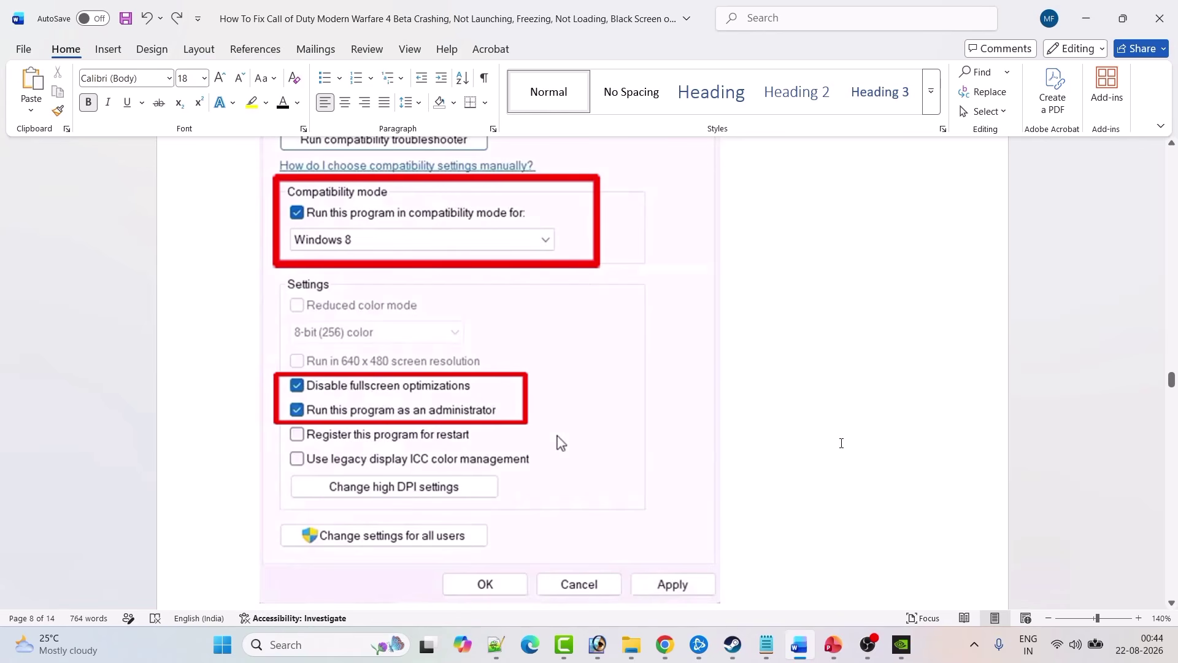
Step: Read the Fix 7 heading about controlled folder access and firewall, and open Windows Security
{"action": "scroll", "coordinate": [842, 444], "scroll_direction": "down", "scroll_amount": 5}
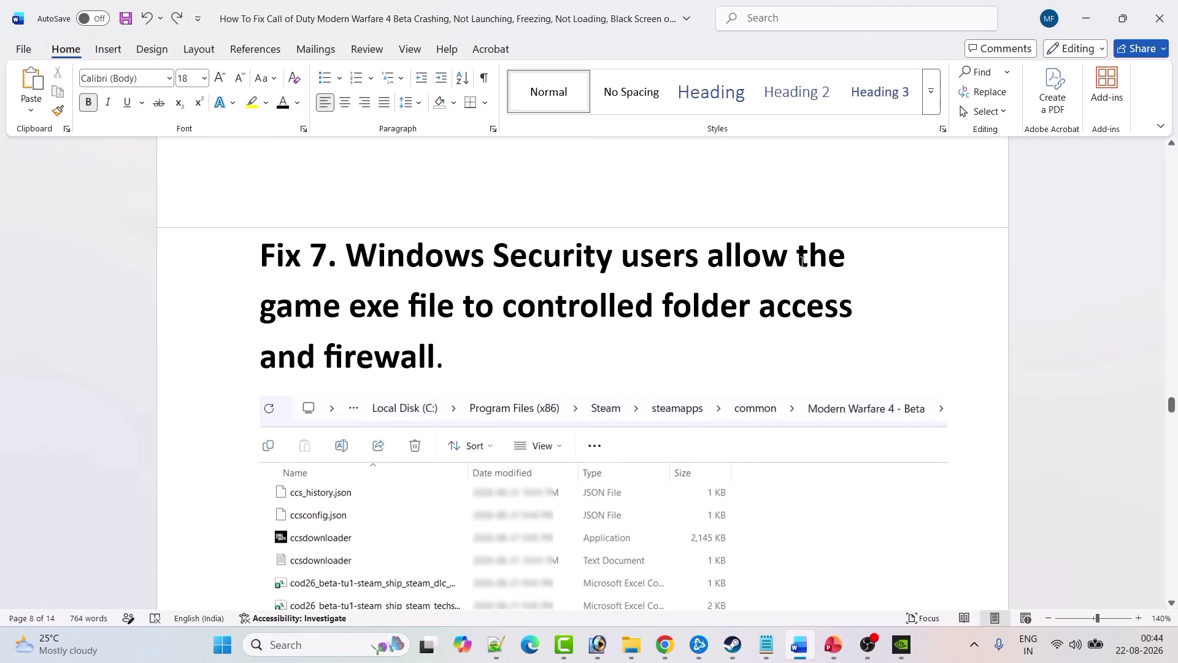
{"action": "scroll", "coordinate": [467, 300], "scroll_direction": "down", "scroll_amount": 1}
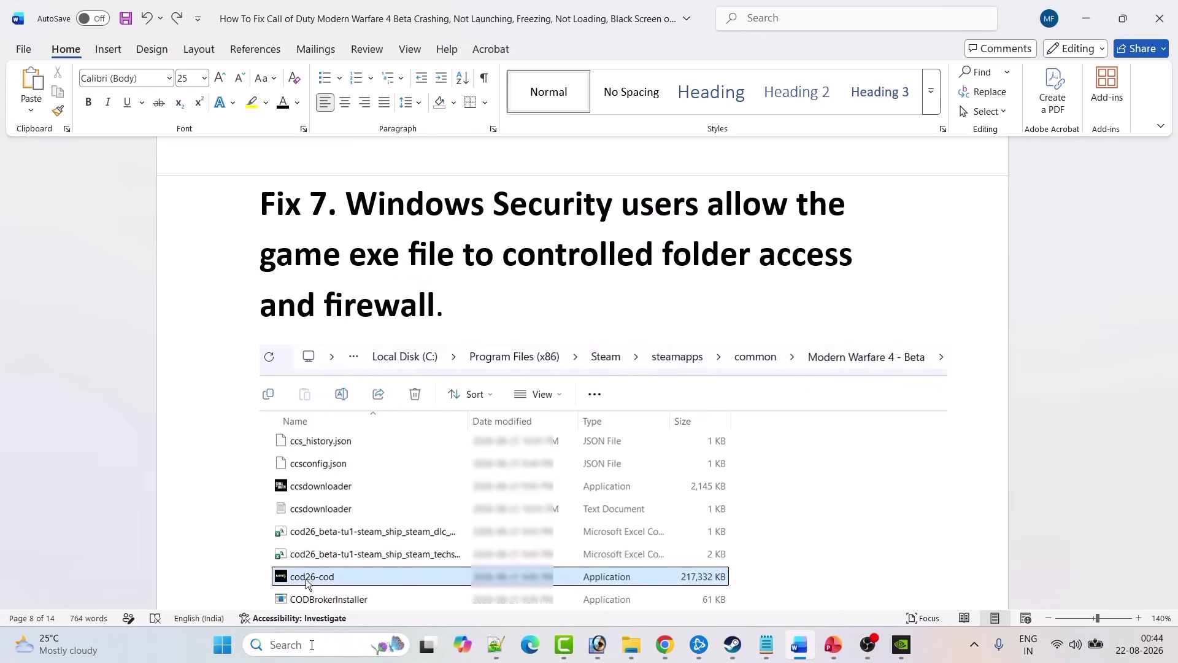
{"action": "left_click", "coordinate": [310, 645]}
{"action": "type", "text": "Windows Security"}
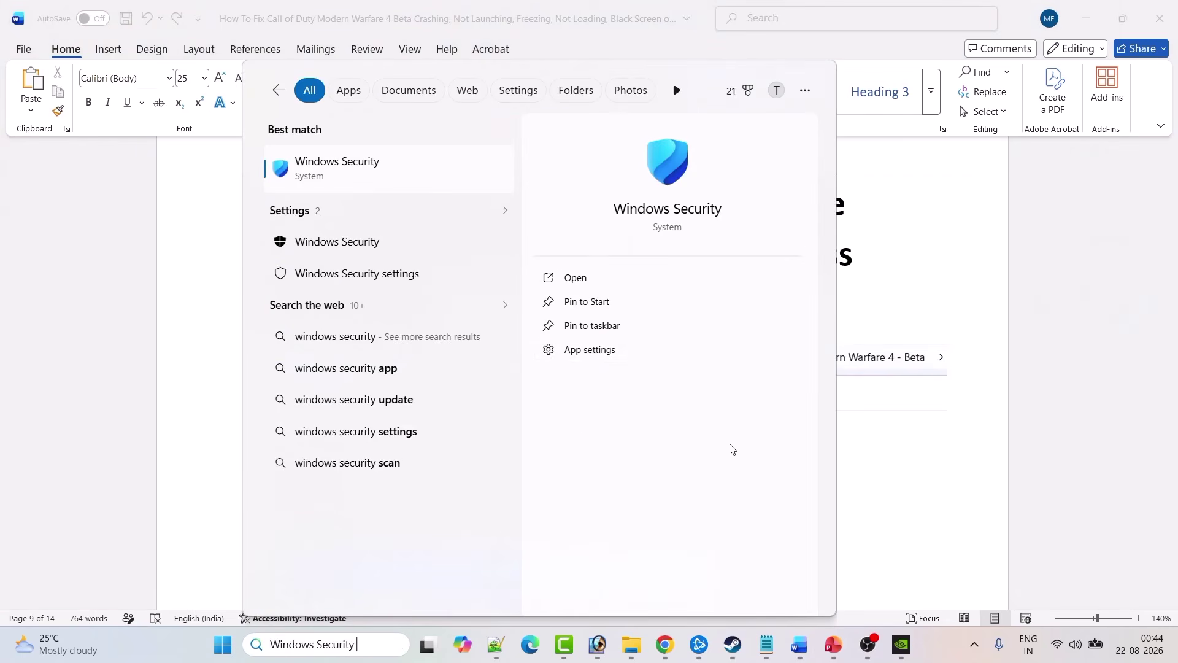
{"action": "left_click", "coordinate": [589, 279]}
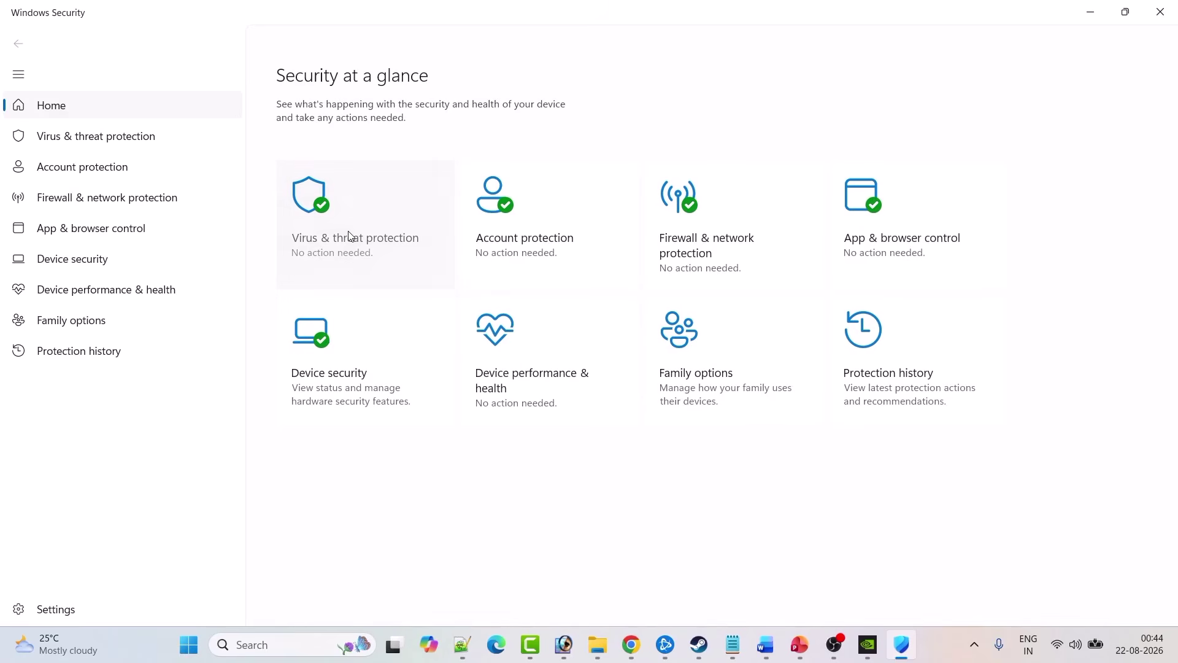
Step: Under Virus & threat protection, open the ransomware protection settings for allowing an app through Controlled folder access
{"action": "left_click", "coordinate": [349, 236]}
{"action": "scroll", "coordinate": [614, 380], "scroll_direction": "down", "scroll_amount": 3}
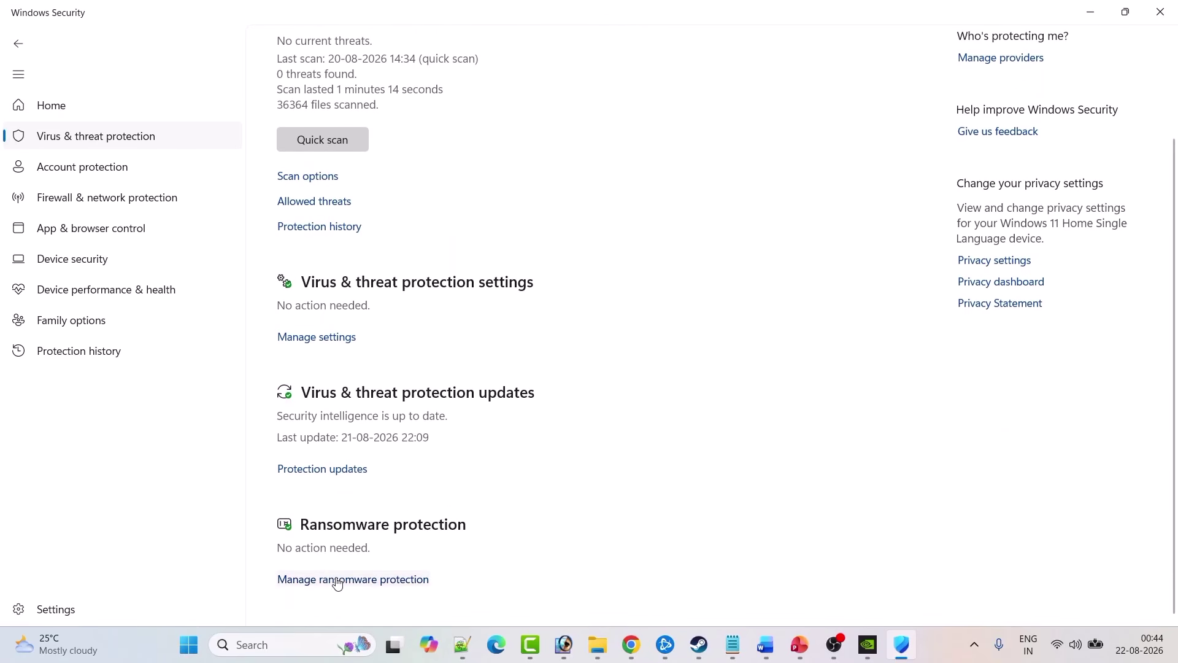
{"action": "left_click", "coordinate": [366, 584]}
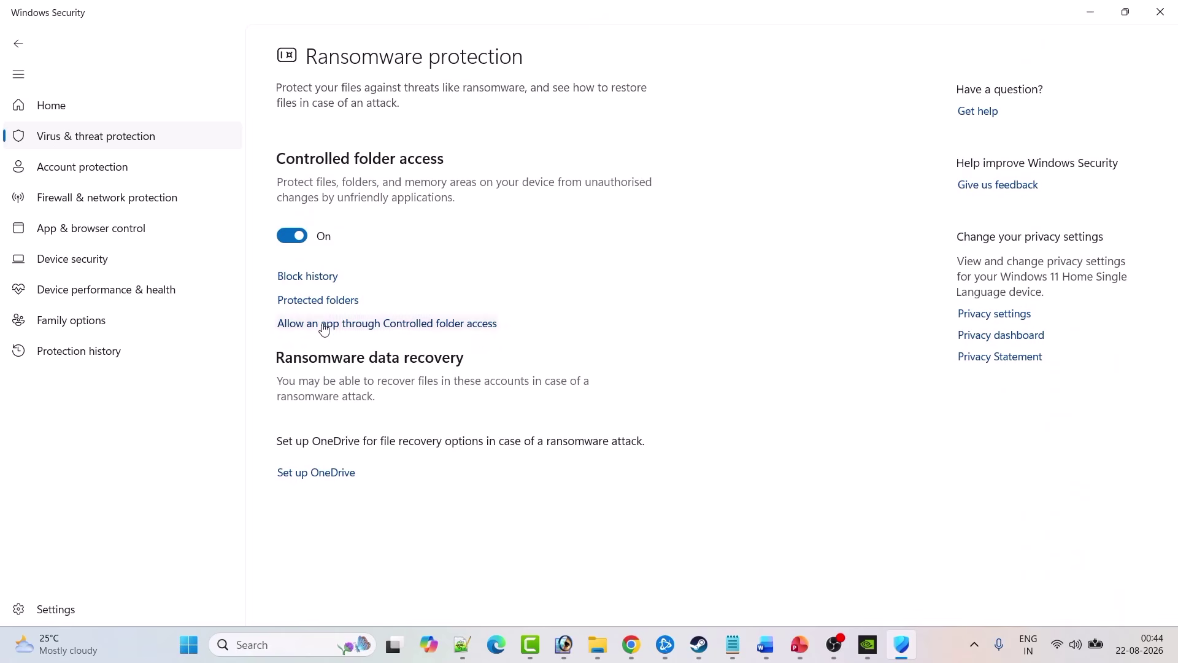
{"action": "left_click", "coordinate": [408, 326]}
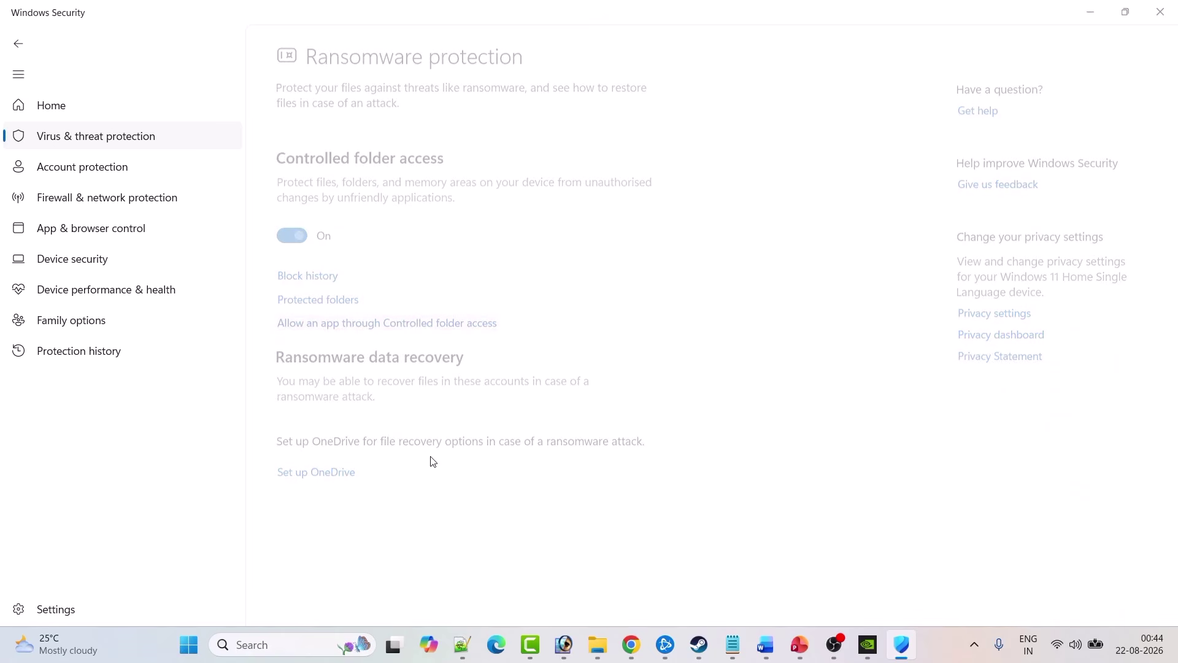
Step: Browse for an app to allow through Controlled folder access, and check the cod26-cod application's folder in the Word document
{"action": "scroll", "coordinate": [712, 448], "scroll_direction": "down", "scroll_amount": 3}
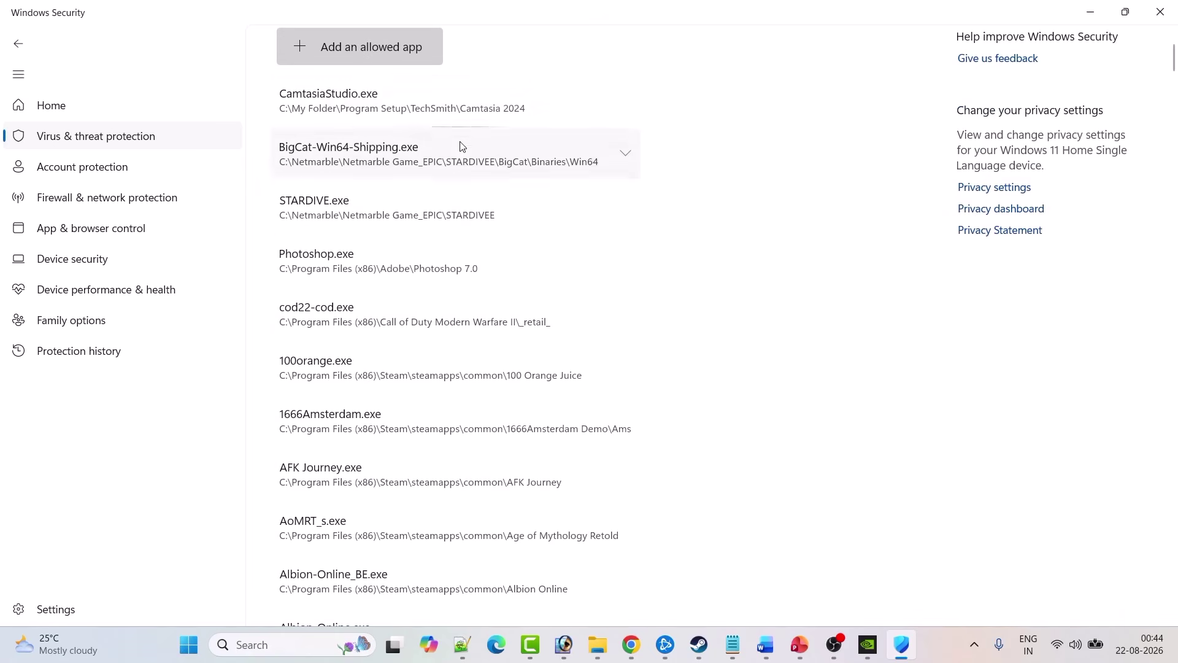
{"action": "left_click", "coordinate": [302, 54]}
{"action": "left_click", "coordinate": [356, 106]}
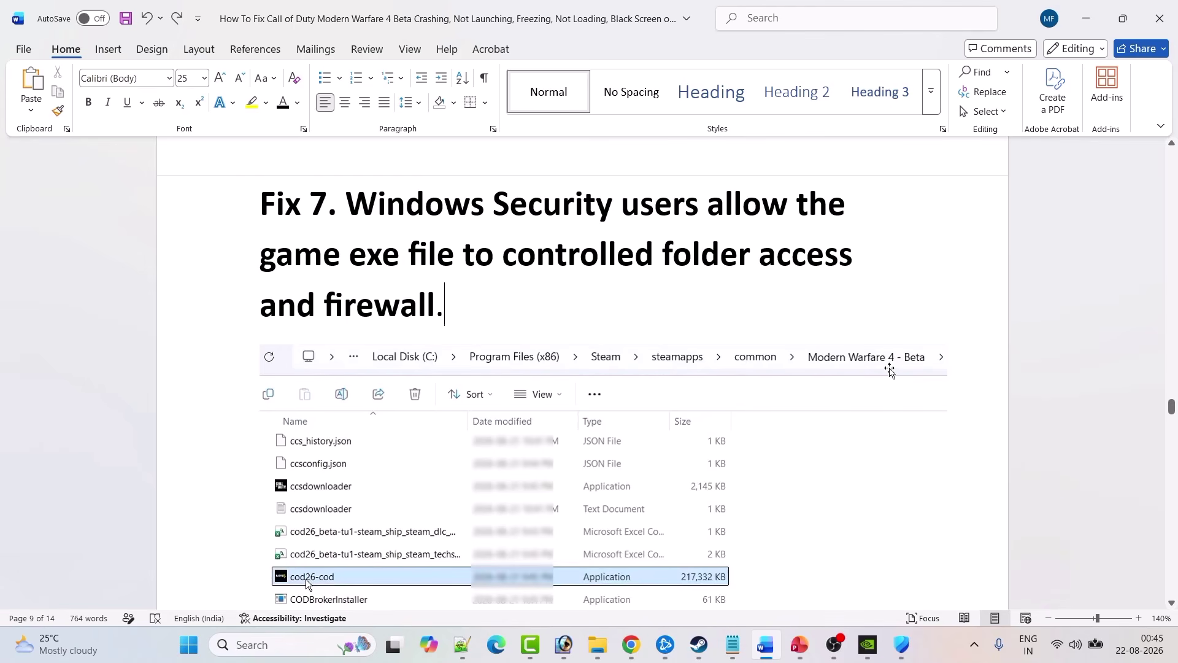
{"action": "scroll", "coordinate": [761, 364], "scroll_direction": "down", "scroll_amount": 3}
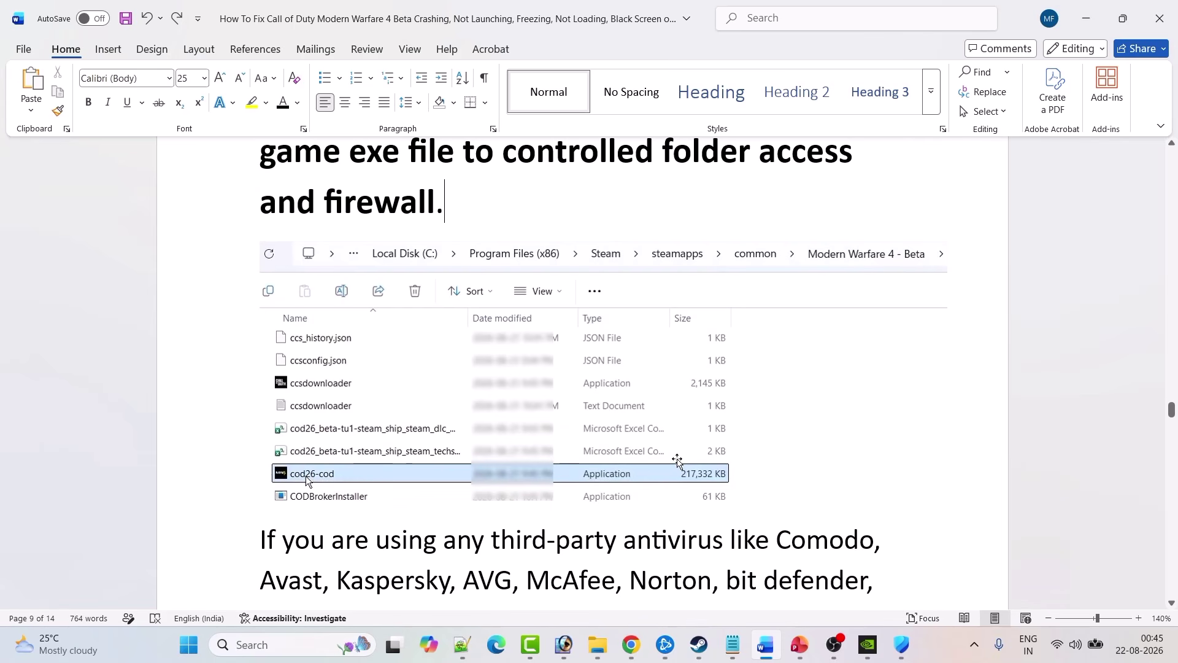
{"action": "left_click", "coordinate": [901, 645]}
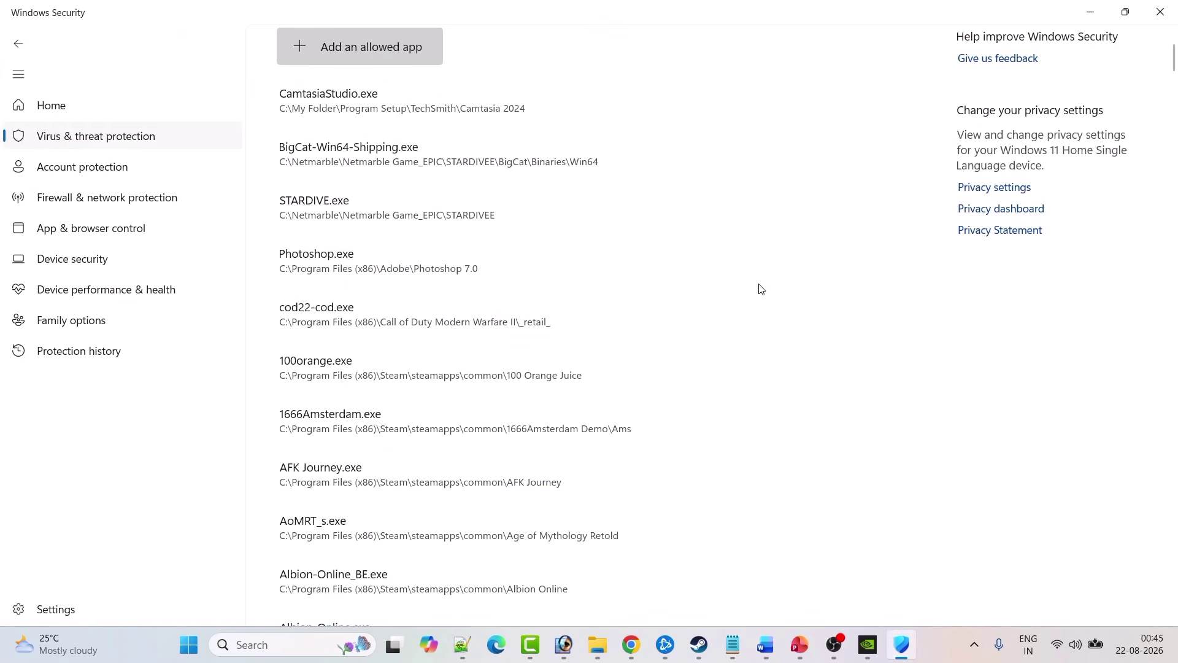
Step: Go back to the Windows Security home page and open the firewall settings for allowing an app
{"action": "left_click", "coordinate": [18, 43]}
{"action": "left_click", "coordinate": [18, 43]}
{"action": "left_click", "coordinate": [18, 42]}
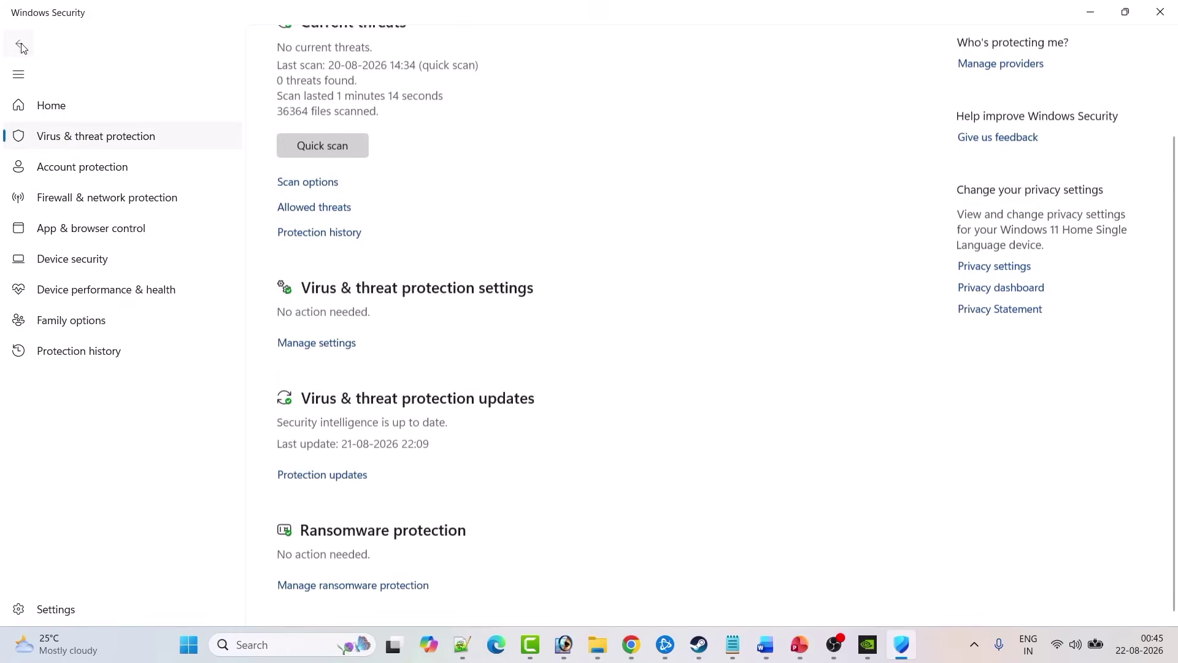
{"action": "left_click", "coordinate": [19, 43]}
{"action": "left_click", "coordinate": [727, 252]}
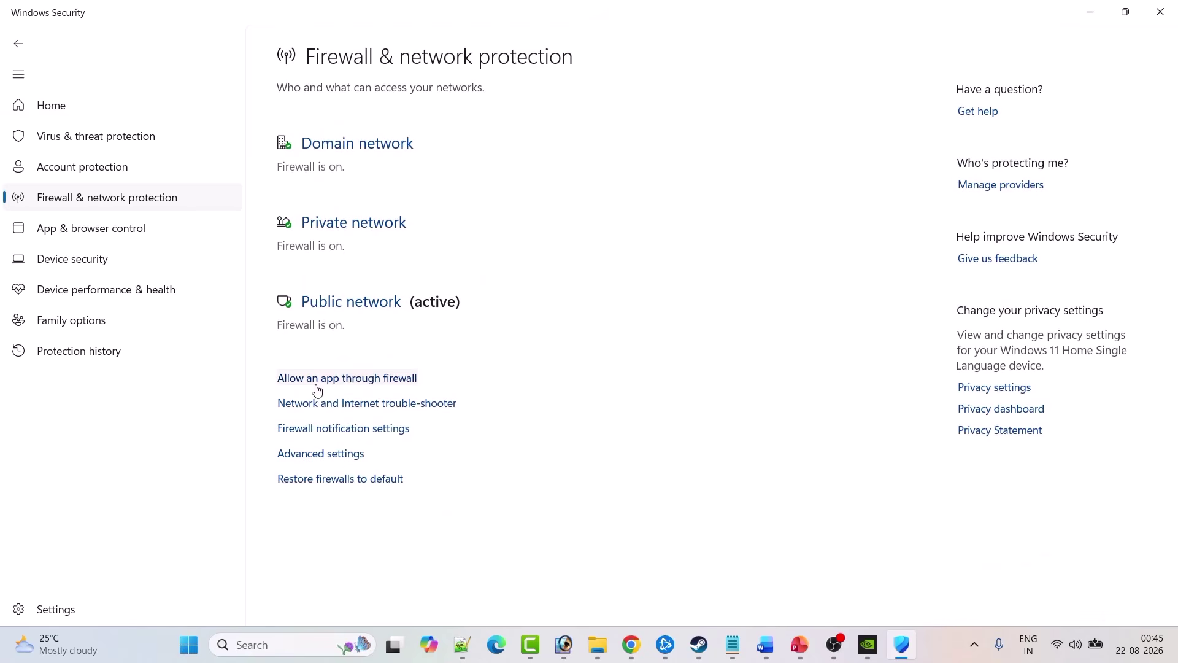
{"action": "left_click", "coordinate": [348, 383]}
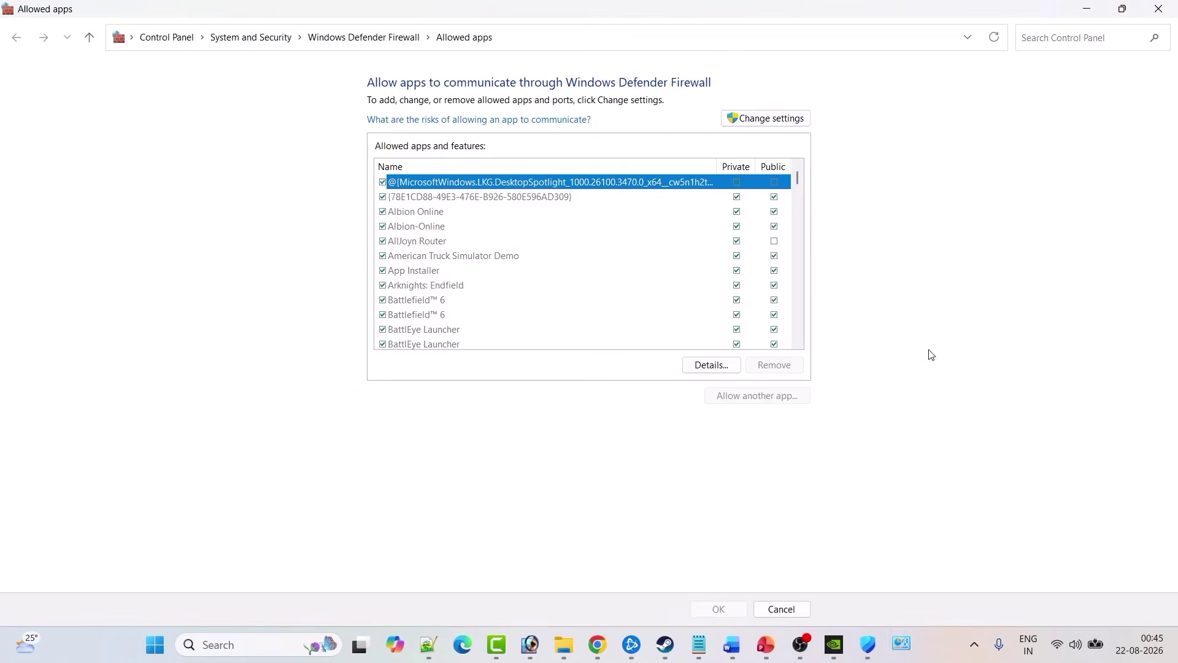
Step: Unlock the firewall's allowed apps for changes, browse for another app to allow, and confirm the list
{"action": "left_click", "coordinate": [785, 121]}
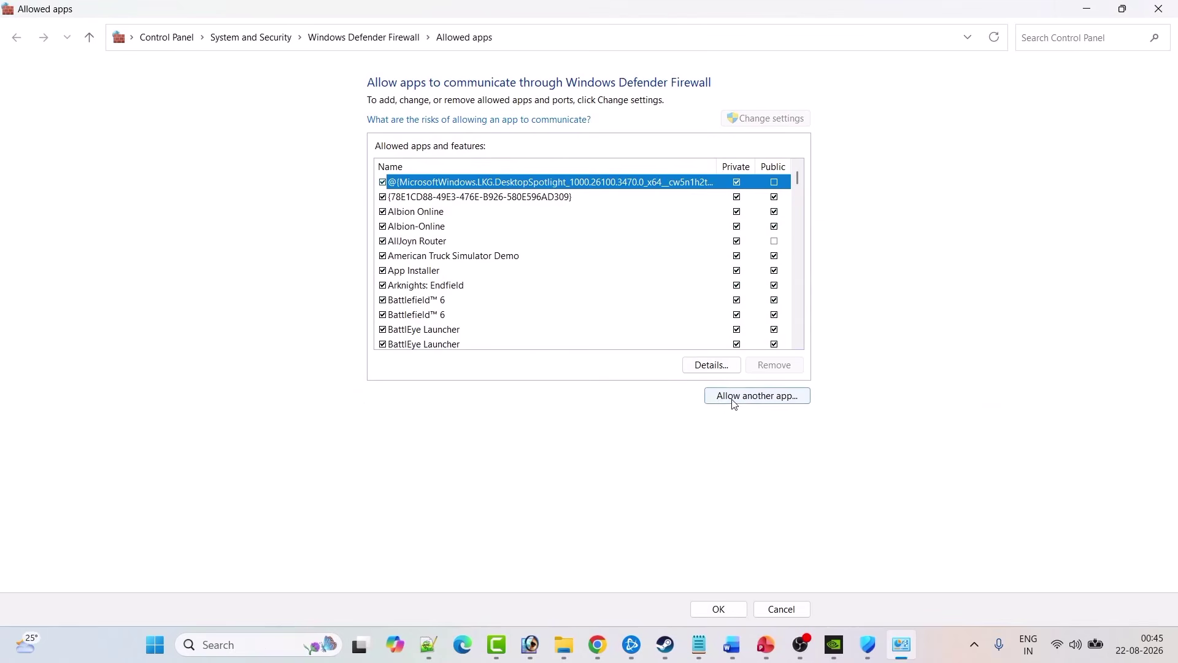
{"action": "left_click", "coordinate": [751, 399]}
{"action": "left_click", "coordinate": [696, 395]}
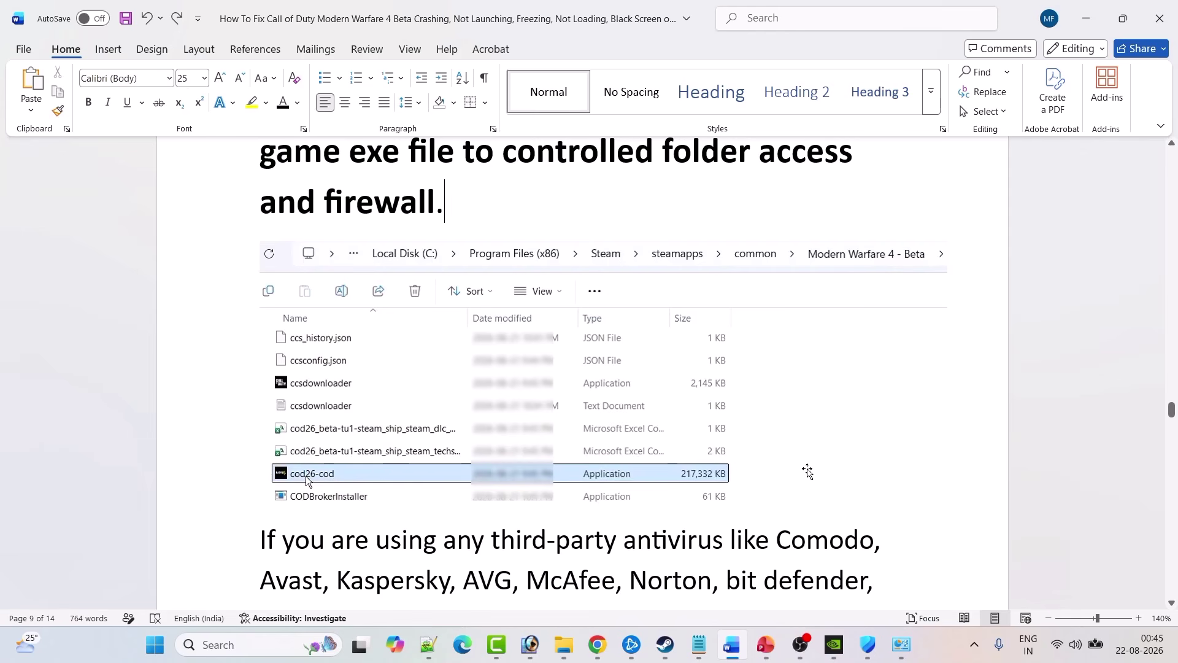
{"action": "key", "text": "alt+Tab"}
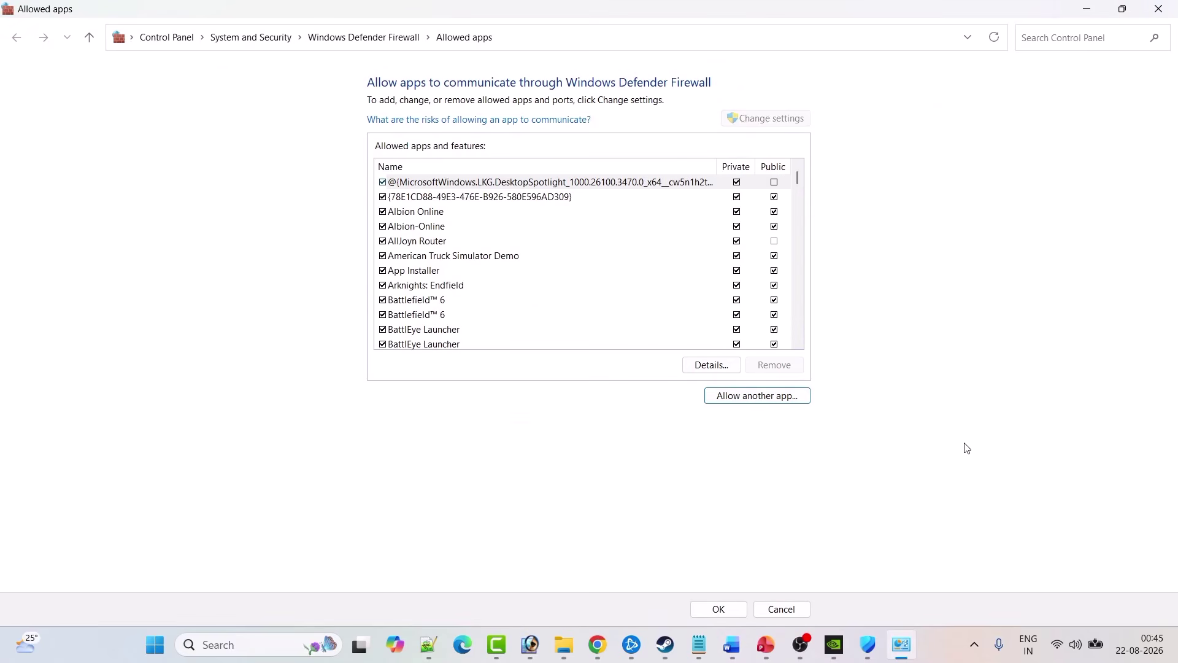
{"action": "left_click", "coordinate": [719, 609]}
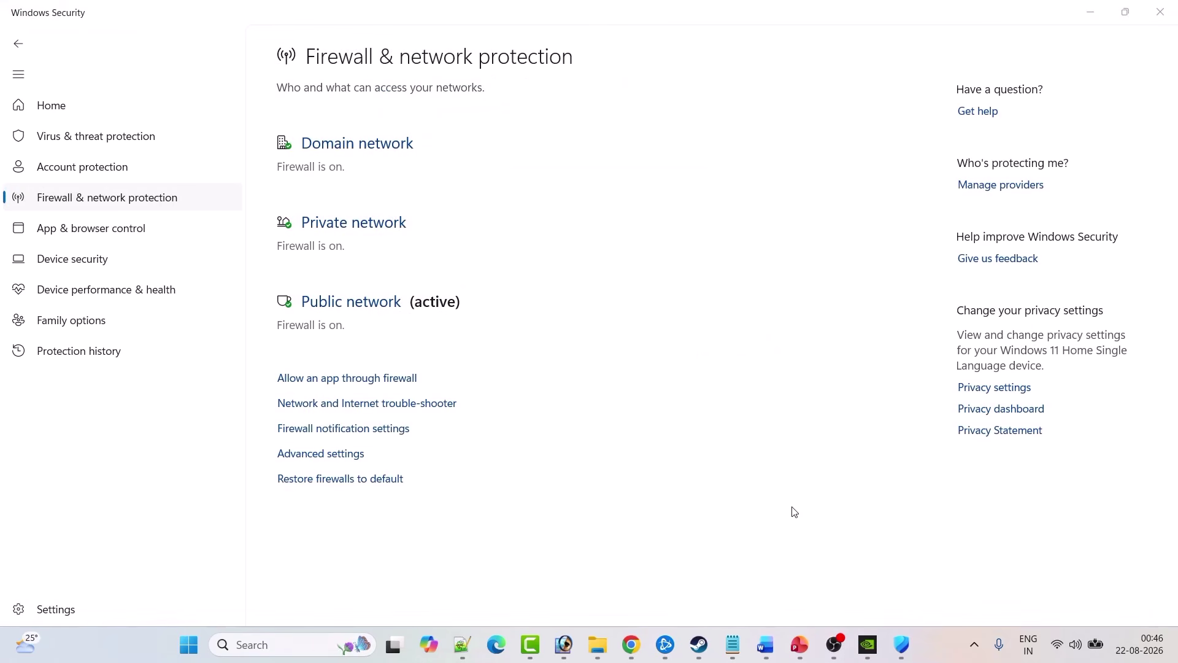
Step: Read the Word document's notes on third-party antivirus programs and on excluding the Modern Warfare 4 install folder
{"action": "left_click", "coordinate": [765, 644]}
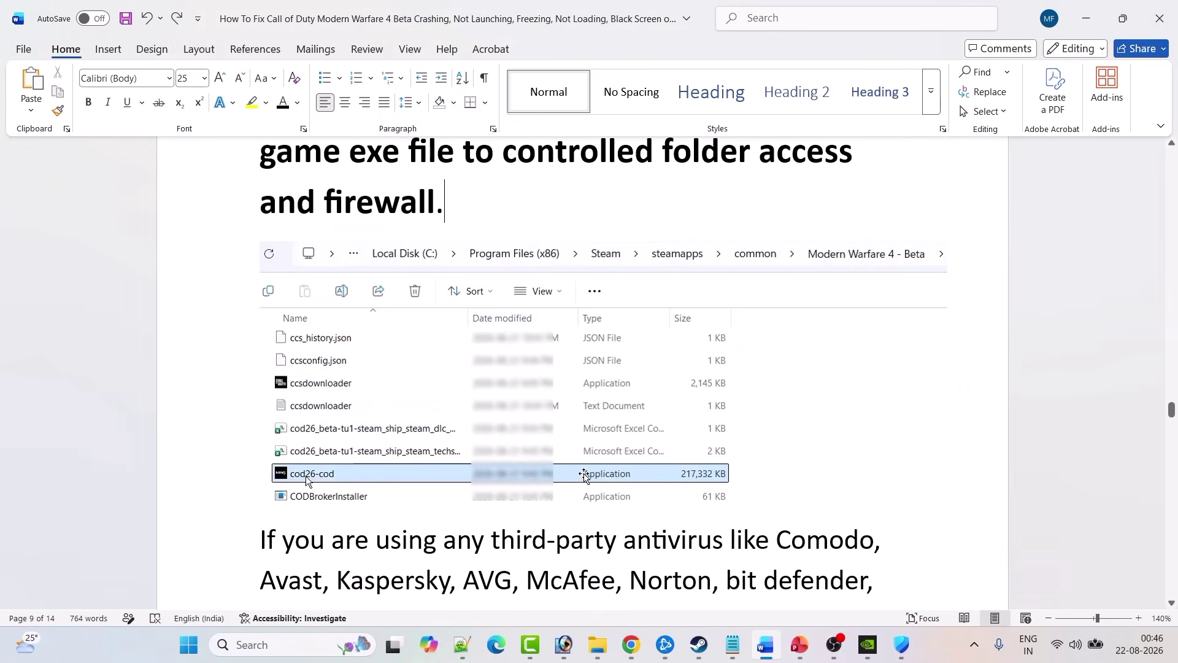
{"action": "scroll", "coordinate": [598, 467], "scroll_direction": "down", "scroll_amount": 4}
{"action": "scroll", "coordinate": [598, 467], "scroll_direction": "down", "scroll_amount": 1}
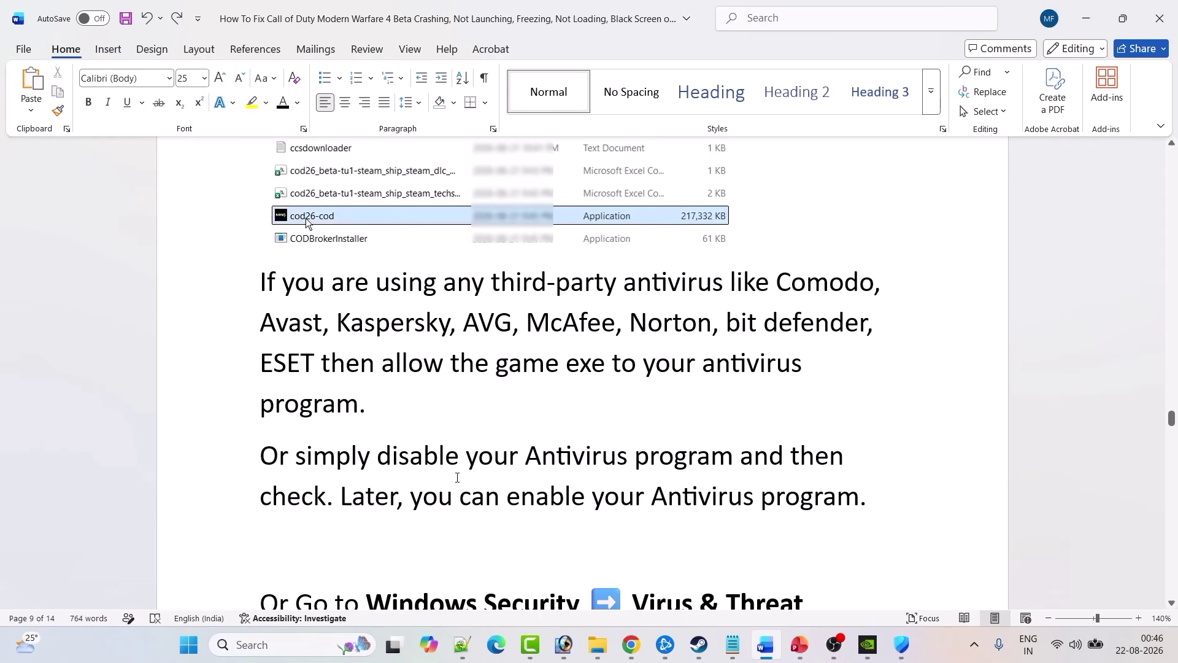
{"action": "scroll", "coordinate": [336, 401], "scroll_direction": "down", "scroll_amount": 3}
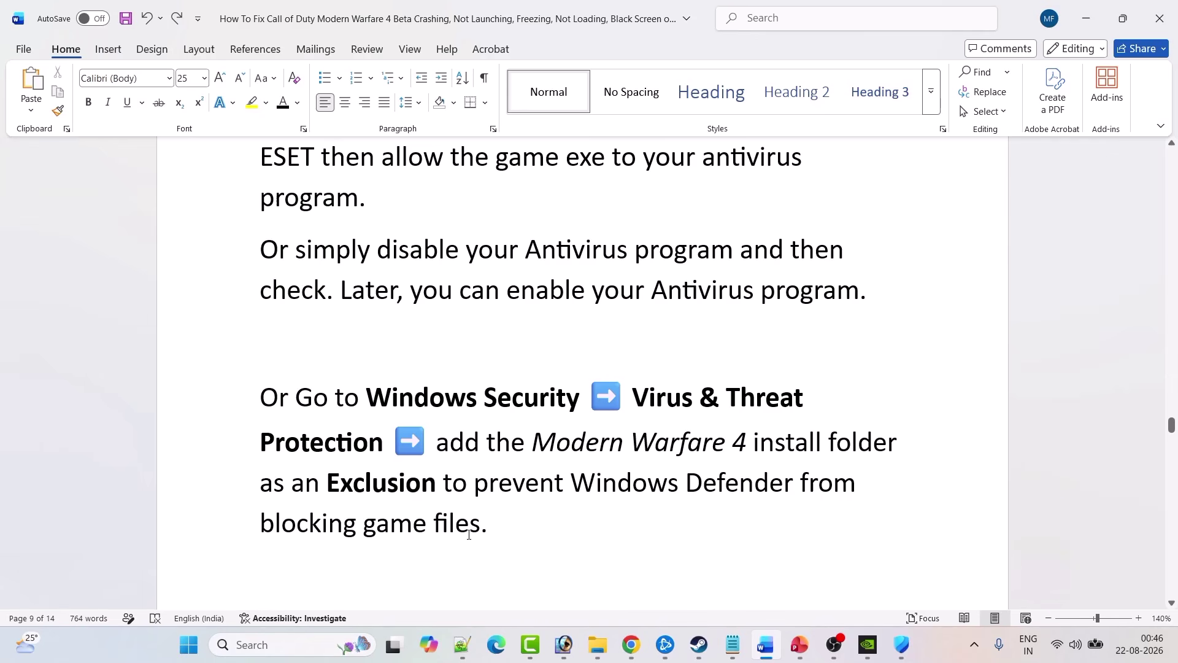
Step: Reopen Windows Security and open the Exclusions page from the Virus & threat protection settings
{"action": "left_click", "coordinate": [297, 646]}
{"action": "type", "text": "Windows Security"}
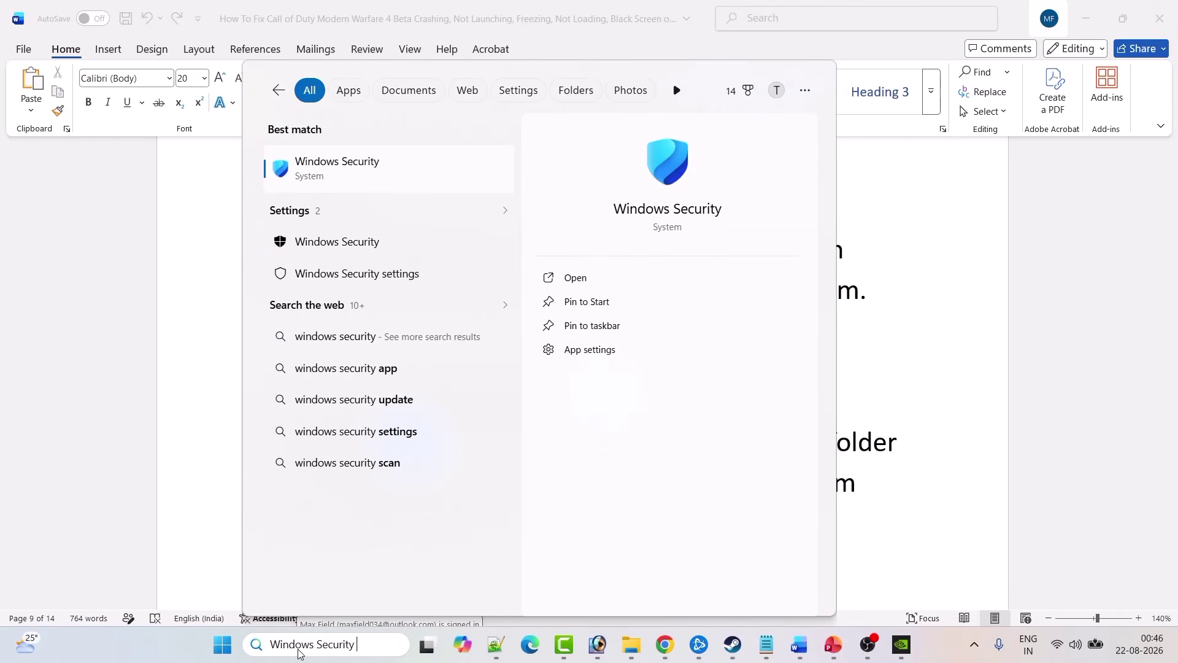
{"action": "left_click", "coordinate": [602, 284]}
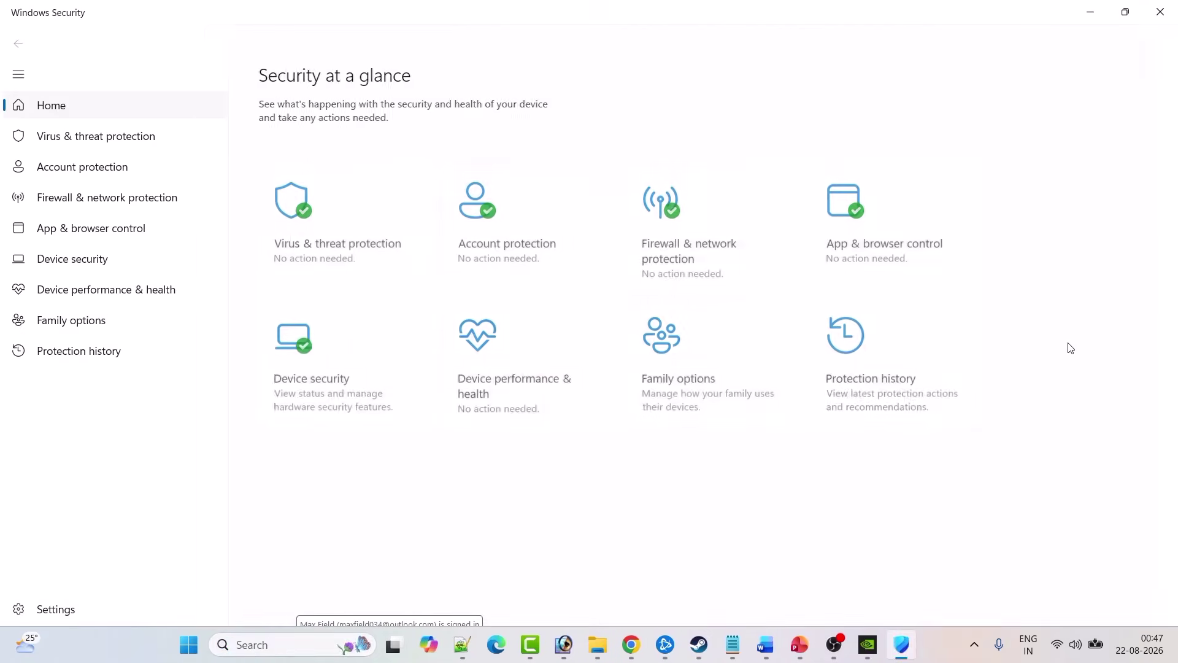
{"action": "left_click", "coordinate": [360, 241]}
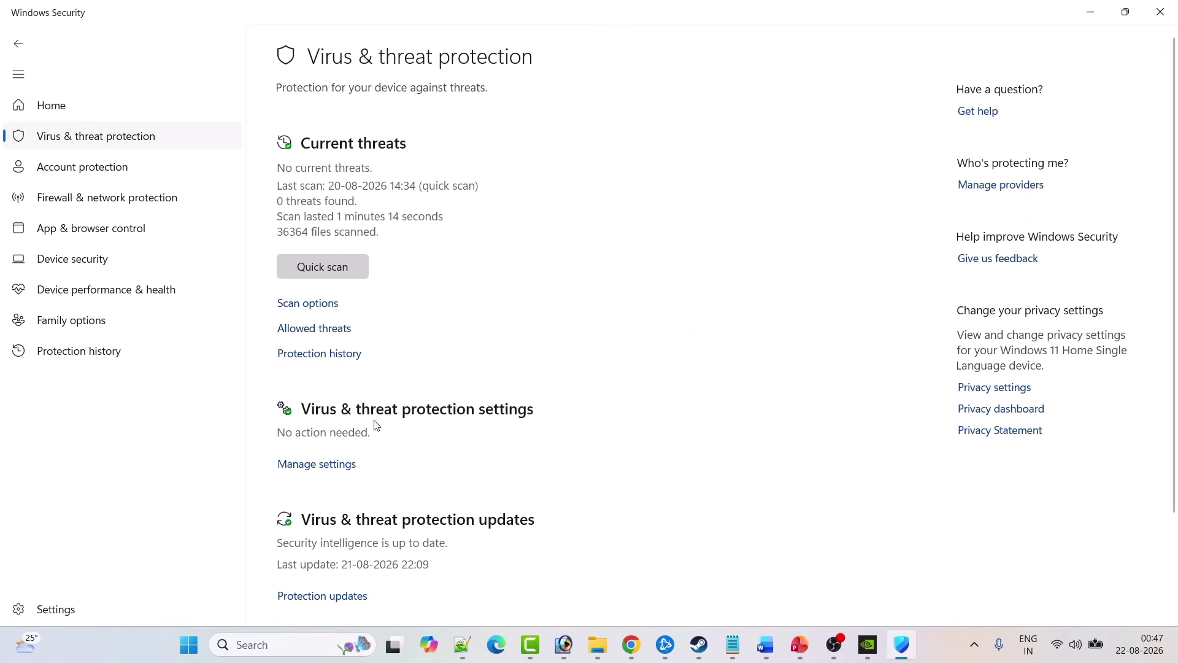
{"action": "left_click", "coordinate": [321, 465]}
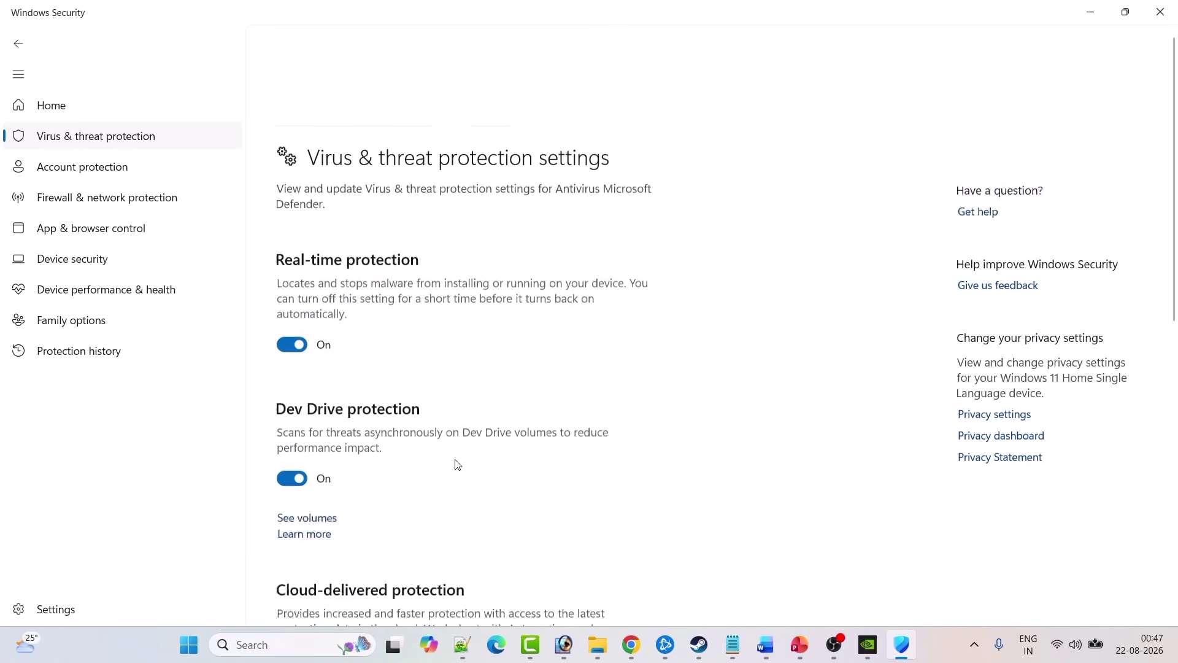
{"action": "scroll", "coordinate": [679, 397], "scroll_direction": "down", "scroll_amount": 5}
{"action": "scroll", "coordinate": [680, 397], "scroll_direction": "down", "scroll_amount": 4}
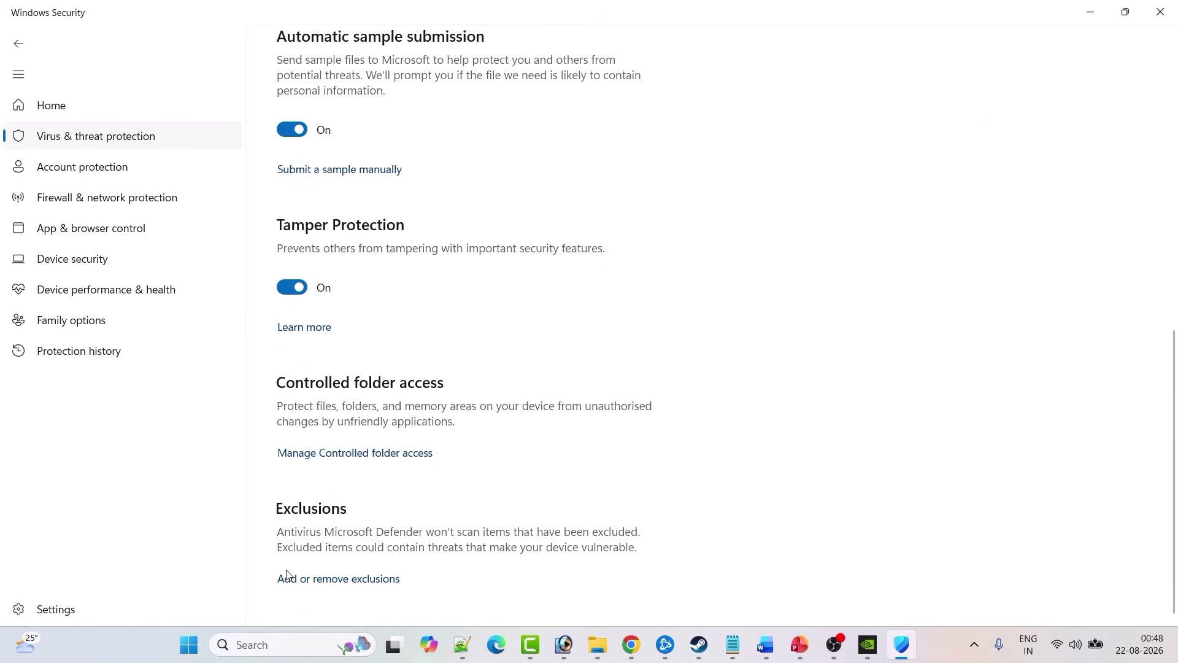
{"action": "left_click", "coordinate": [349, 587]}
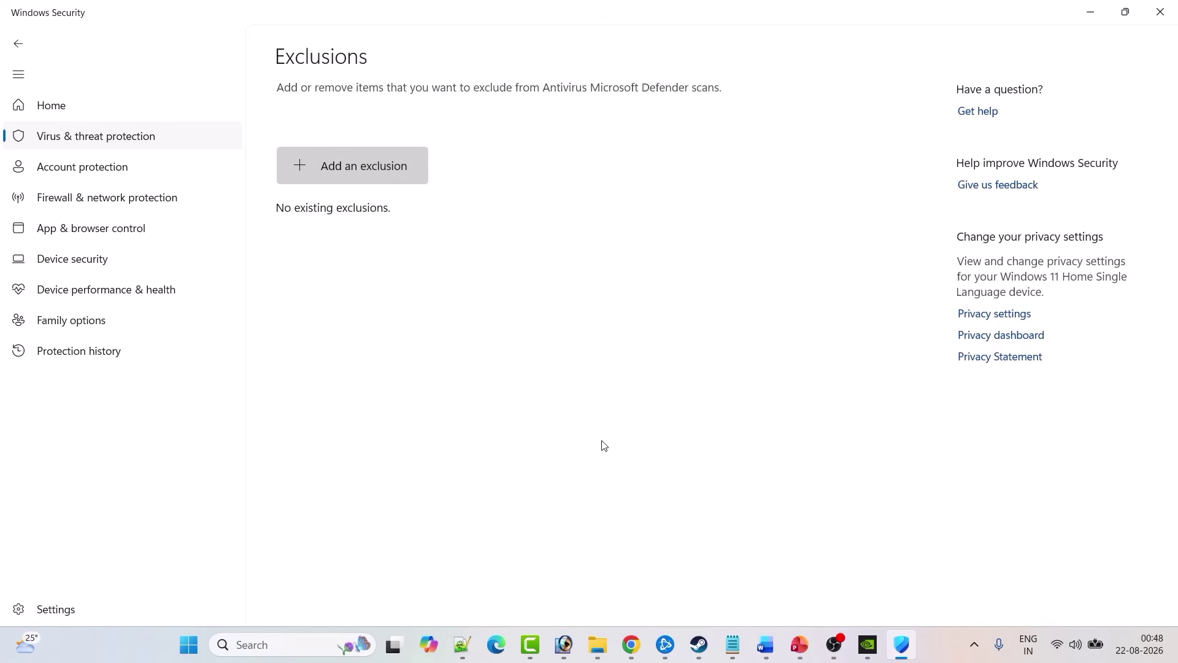
Step: Try to add a folder exclusion, selecting Call of Duty HQ in Steam's common folder, and dismiss the folder selection
{"action": "left_click", "coordinate": [301, 175]}
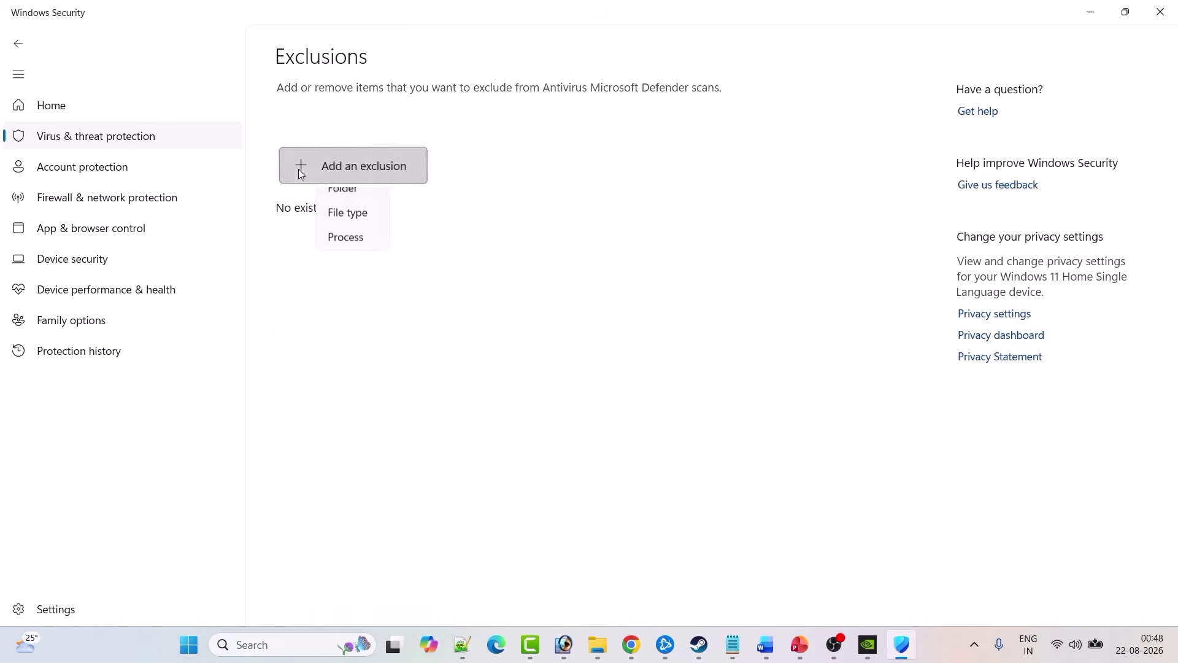
{"action": "left_click", "coordinate": [347, 227]}
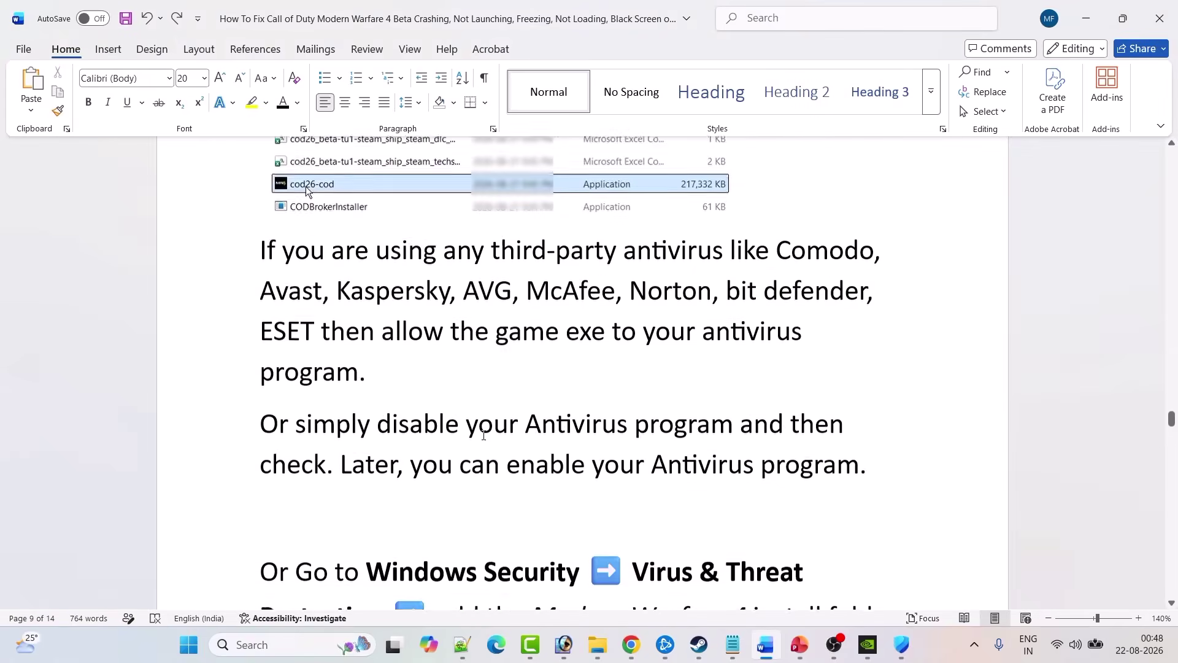
{"action": "scroll", "coordinate": [412, 310], "scroll_direction": "up", "scroll_amount": 5}
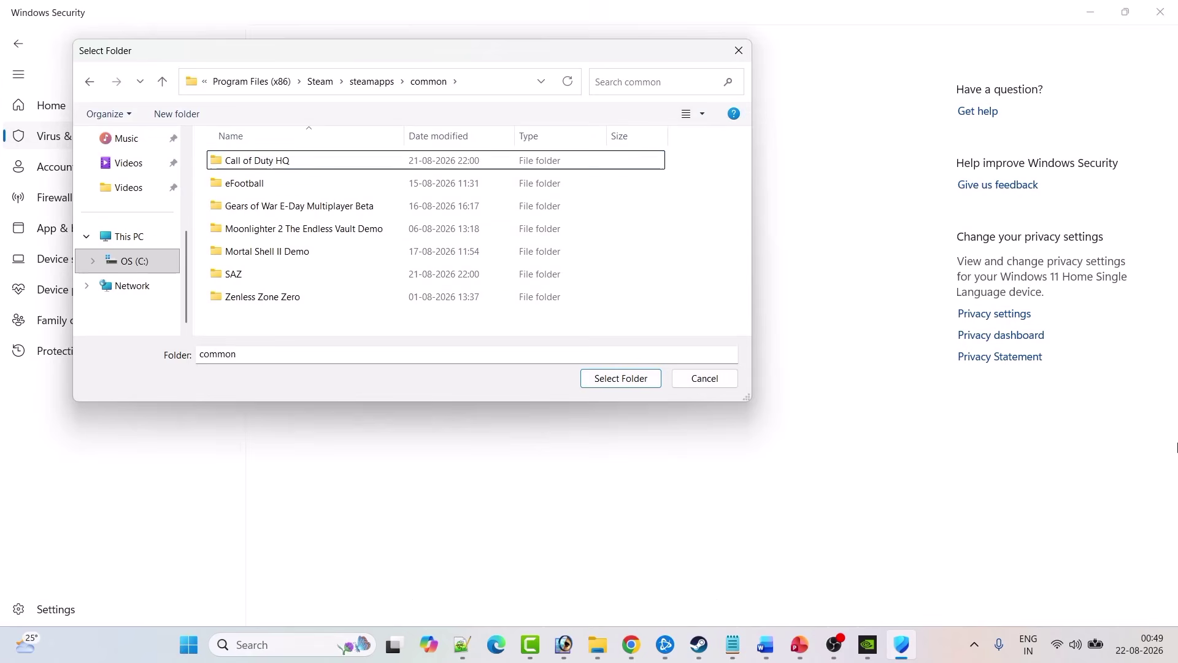
{"action": "left_click", "coordinate": [258, 161]}
{"action": "left_click", "coordinate": [740, 50]}
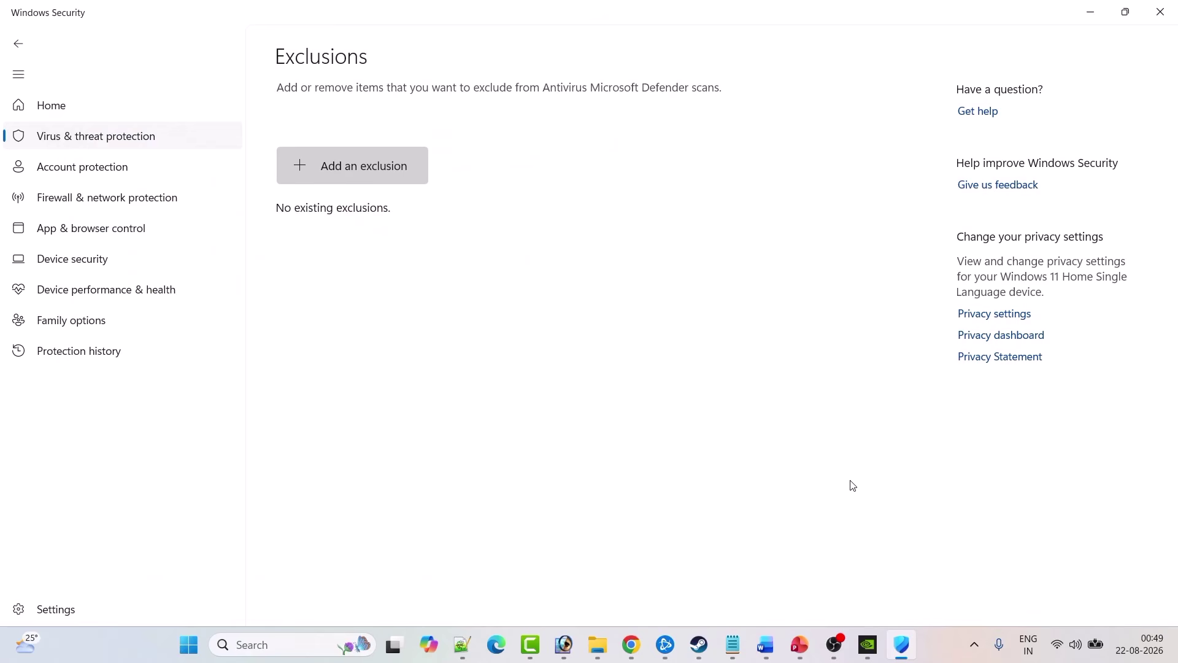
Step: Switch to the Word document, find Fix 8 on installing Visual C++ files, and open its Microsoft Learn link
{"action": "left_click", "coordinate": [766, 645]}
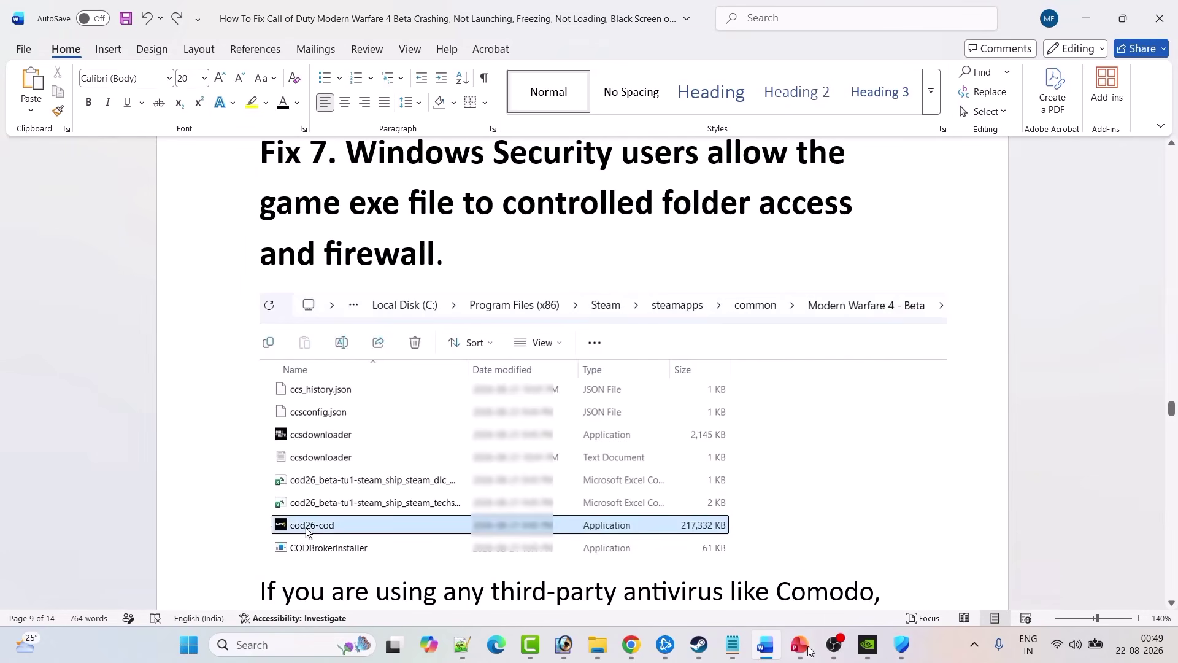
{"action": "scroll", "coordinate": [526, 274], "scroll_direction": "down", "scroll_amount": 10}
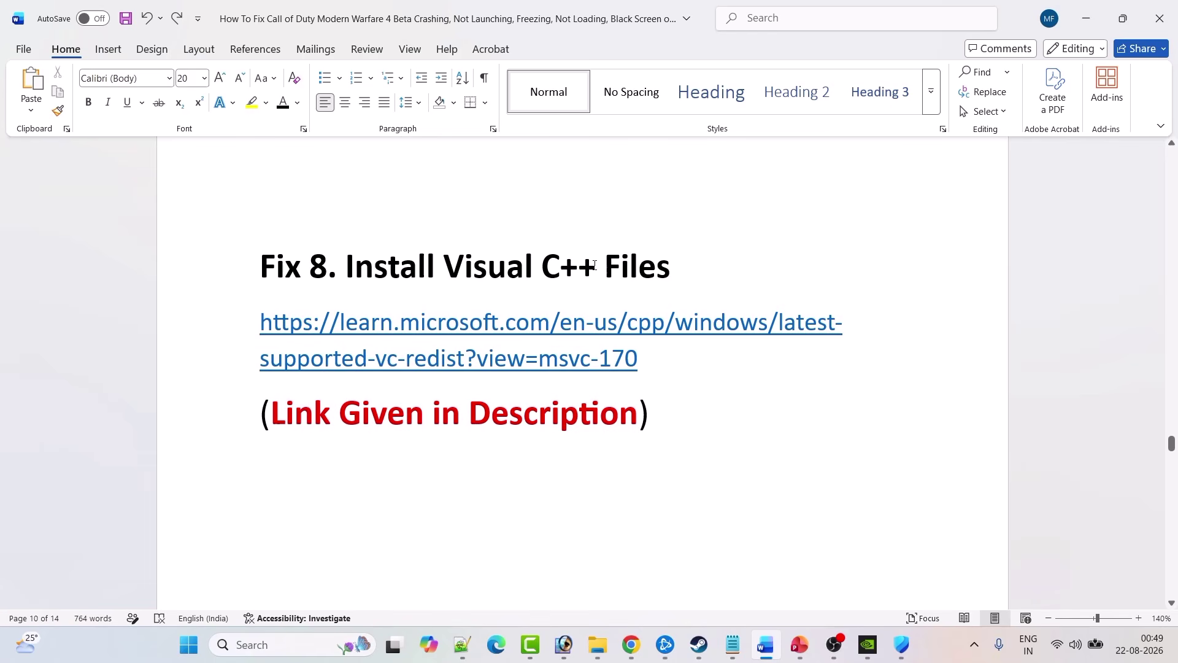
{"action": "left_click_drag", "start_coordinate": [652, 361], "coordinate": [256, 329]}
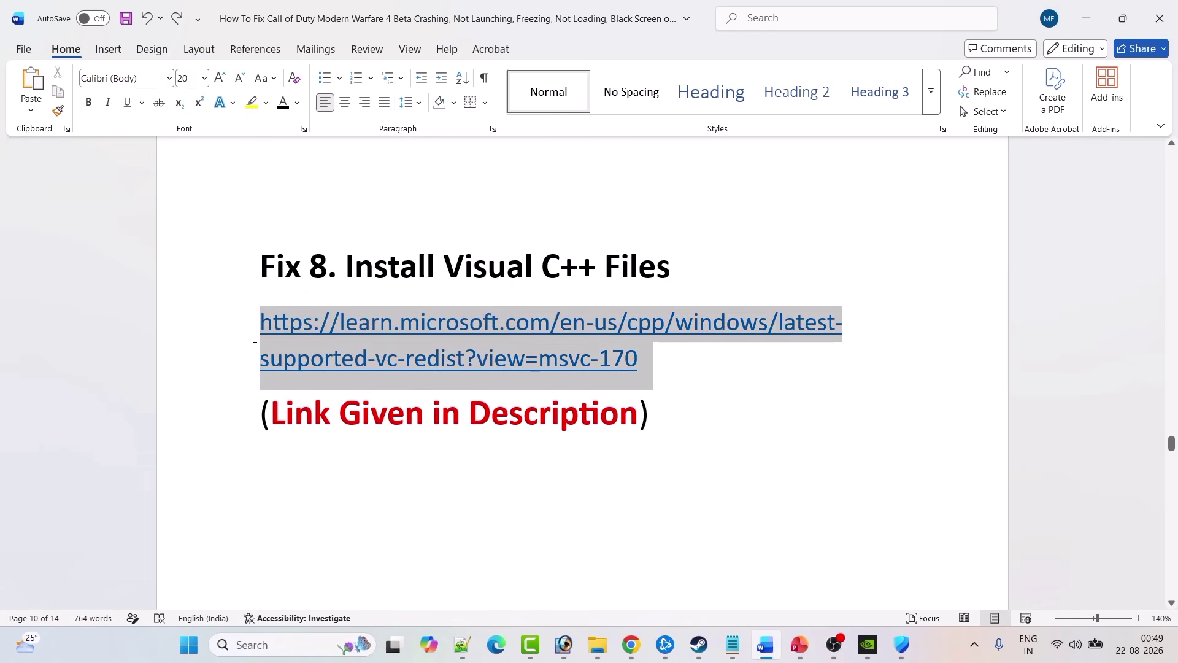
{"action": "left_click", "coordinate": [620, 367], "text": "ctrl"}
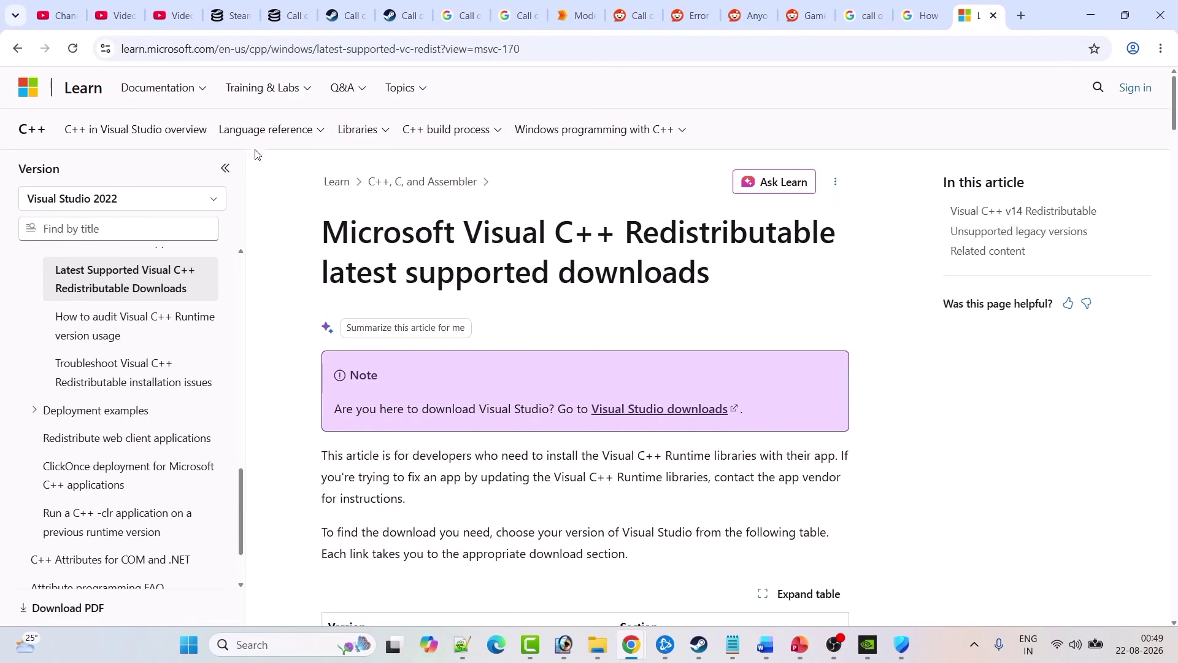
Step: Download the X64 and X86 installers of the latest supported Visual C++ Redistributable
{"action": "scroll", "coordinate": [725, 292], "scroll_direction": "down", "scroll_amount": 15}
{"action": "scroll", "coordinate": [725, 292], "scroll_direction": "down", "scroll_amount": 6}
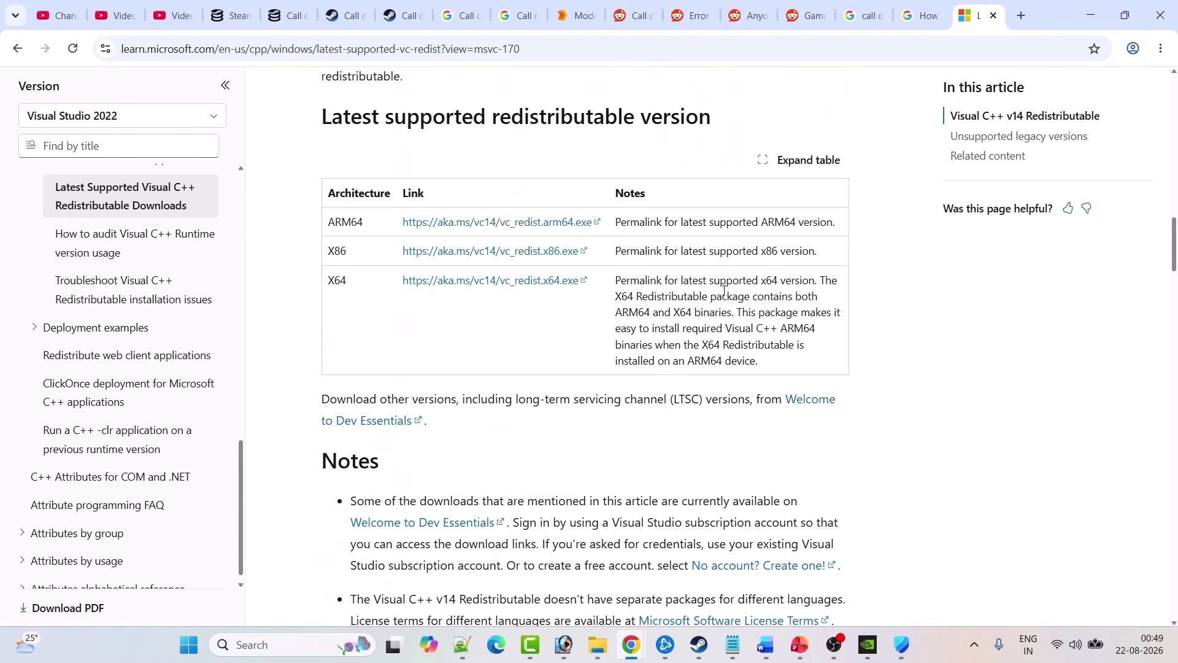
{"action": "left_click", "coordinate": [484, 284]}
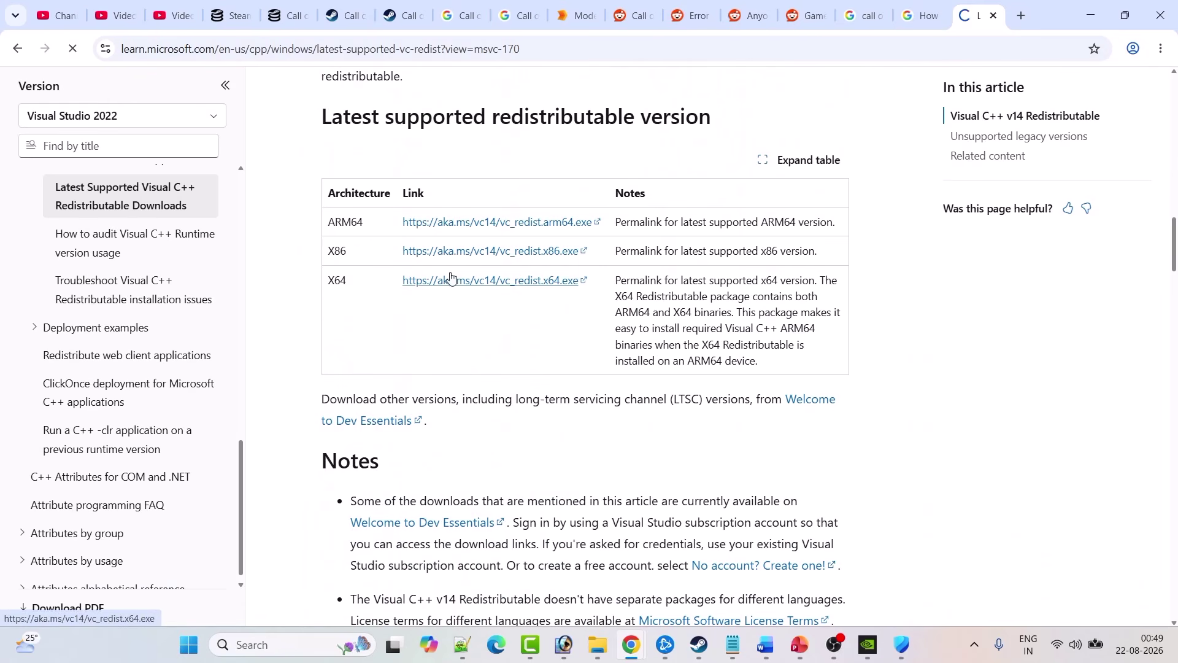
{"action": "left_click", "coordinate": [469, 254]}
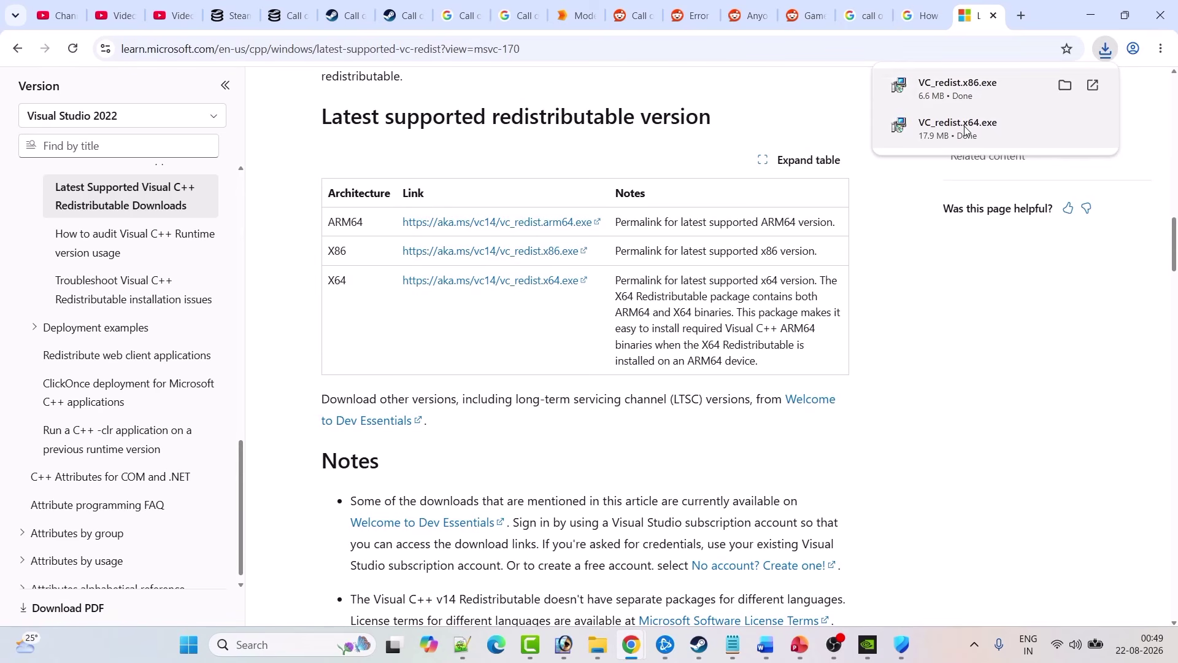
Step: Launch the downloaded VC_redist.x64.exe and VC_redist.x86.exe, closing each setup window without repairing
{"action": "left_click", "coordinate": [964, 127]}
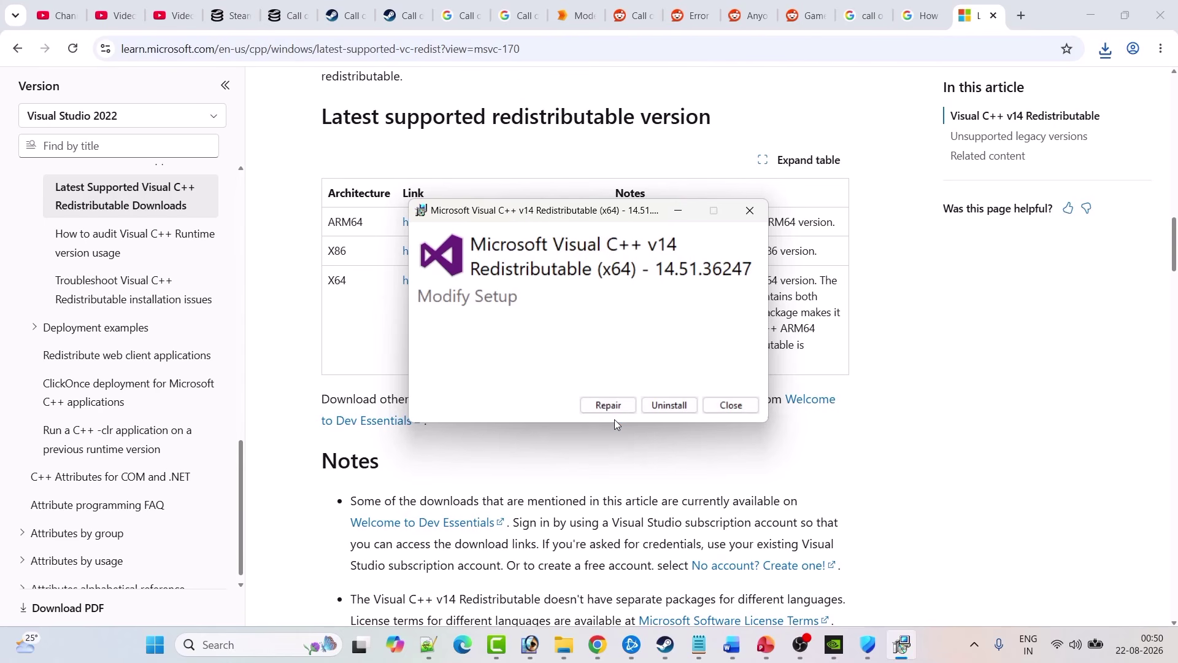
{"action": "key", "text": "Escape"}
{"action": "left_click", "coordinate": [1105, 49]}
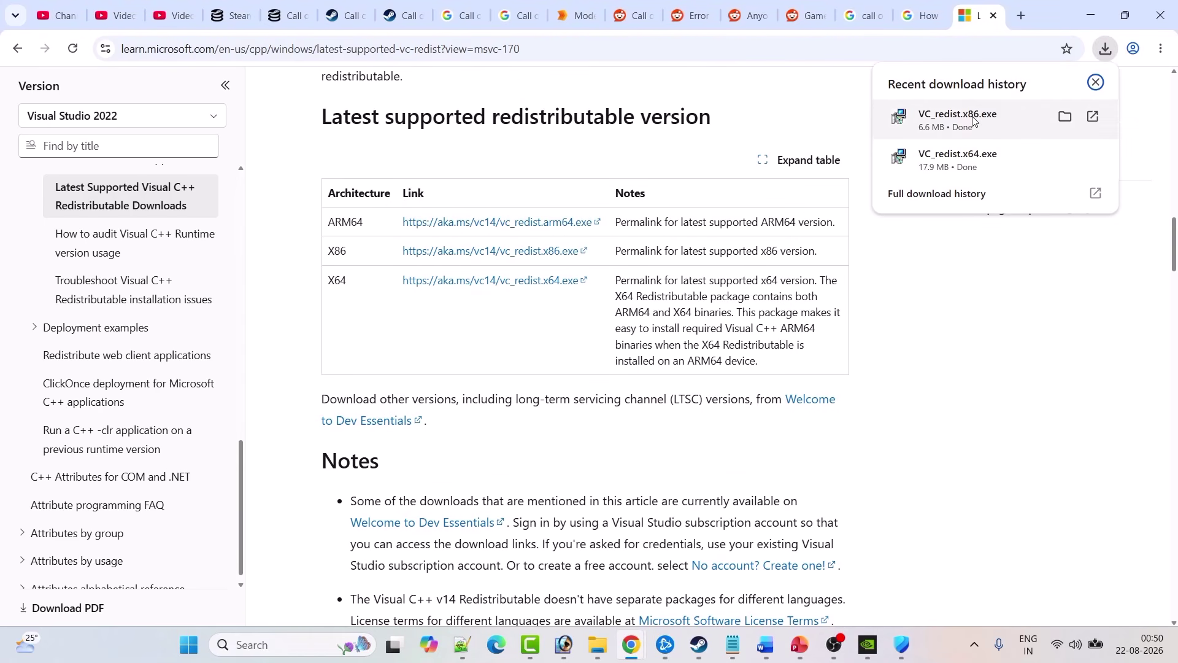
{"action": "left_click", "coordinate": [976, 123]}
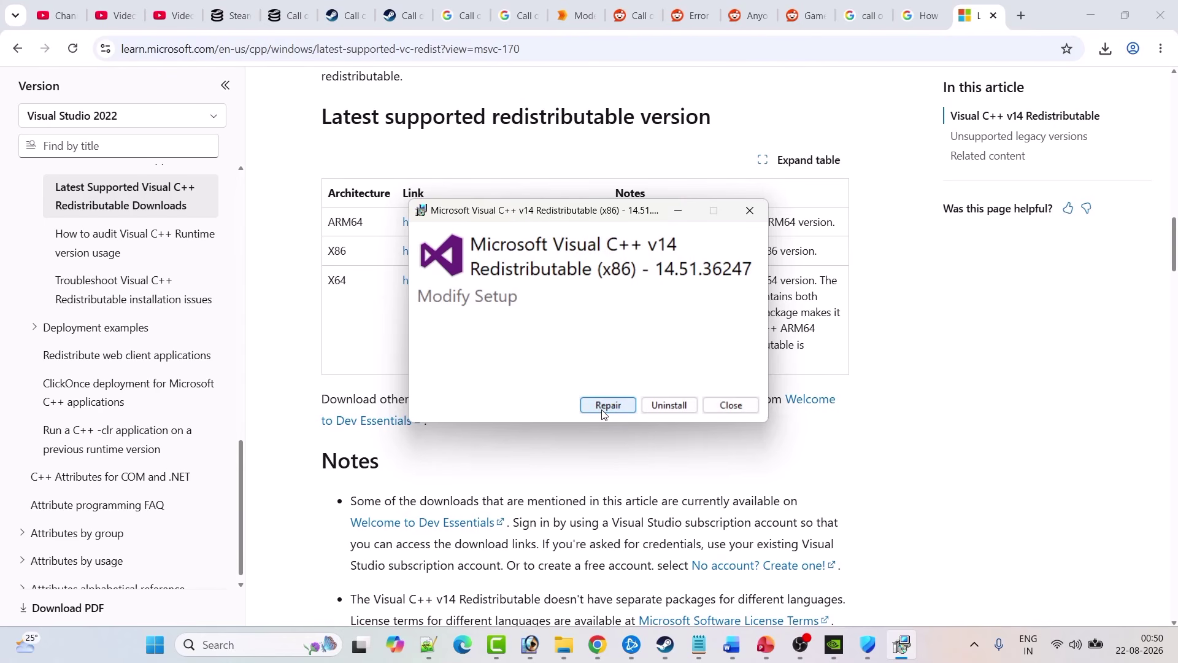
{"action": "left_click", "coordinate": [750, 211]}
Step: Bring up the computer's power options to show Restart, and dismiss them without restarting
{"action": "left_click", "coordinate": [190, 645]}
{"action": "left_click", "coordinate": [781, 594]}
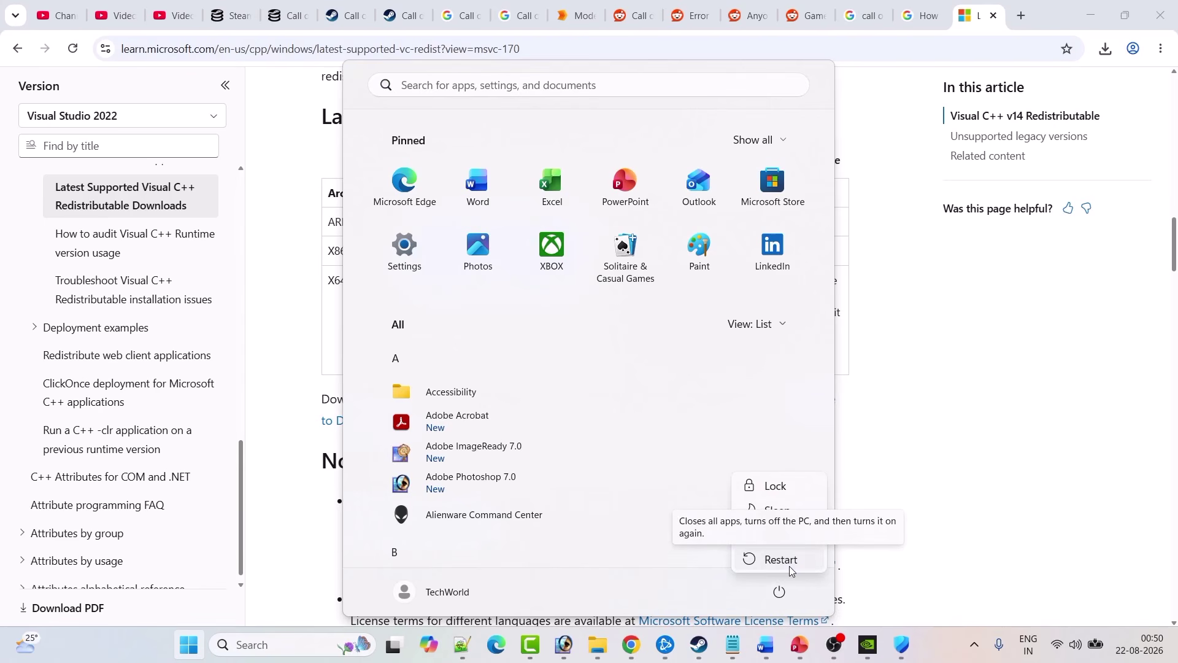
{"action": "left_click", "coordinate": [951, 534]}
Step: Switch to the Word document, find Fix 9 on launch options, and highlight the -dx12 line
{"action": "left_click", "coordinate": [768, 656]}
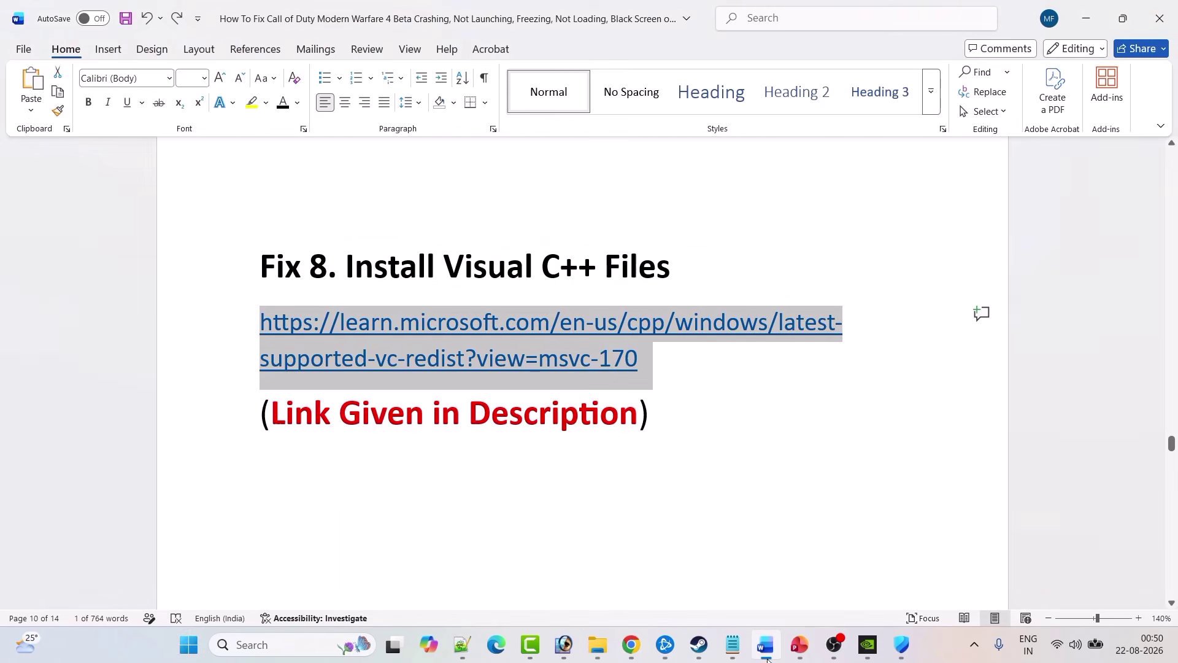
{"action": "scroll", "coordinate": [551, 421], "scroll_direction": "down", "scroll_amount": 5}
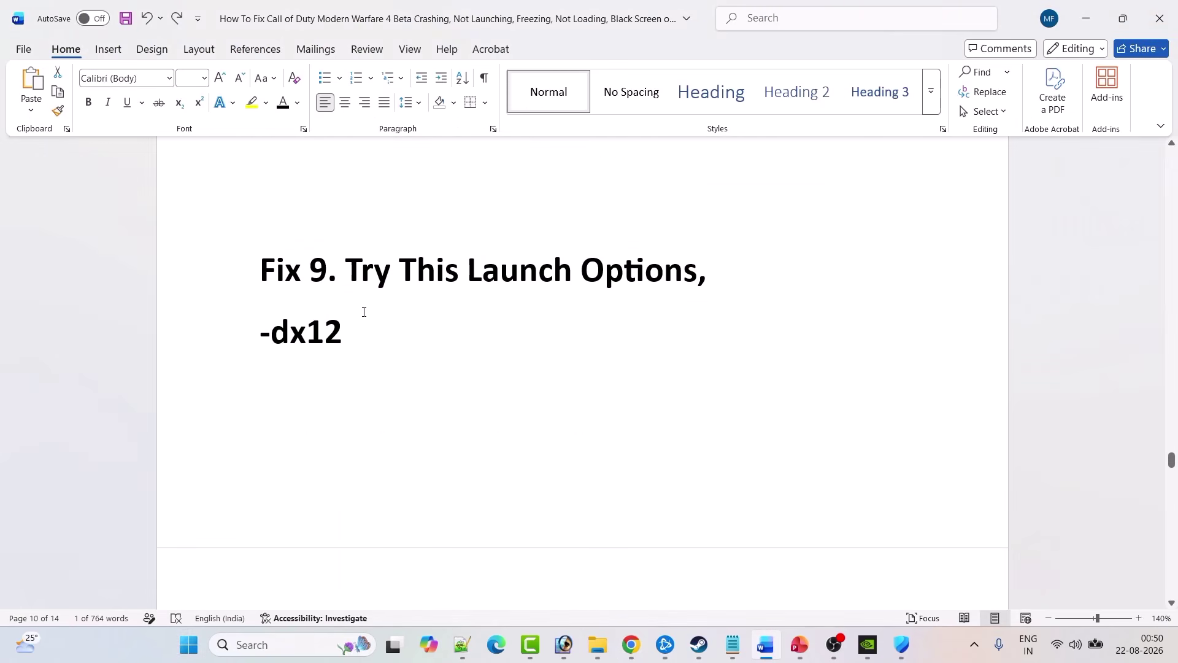
{"action": "triple_click", "coordinate": [324, 348]}
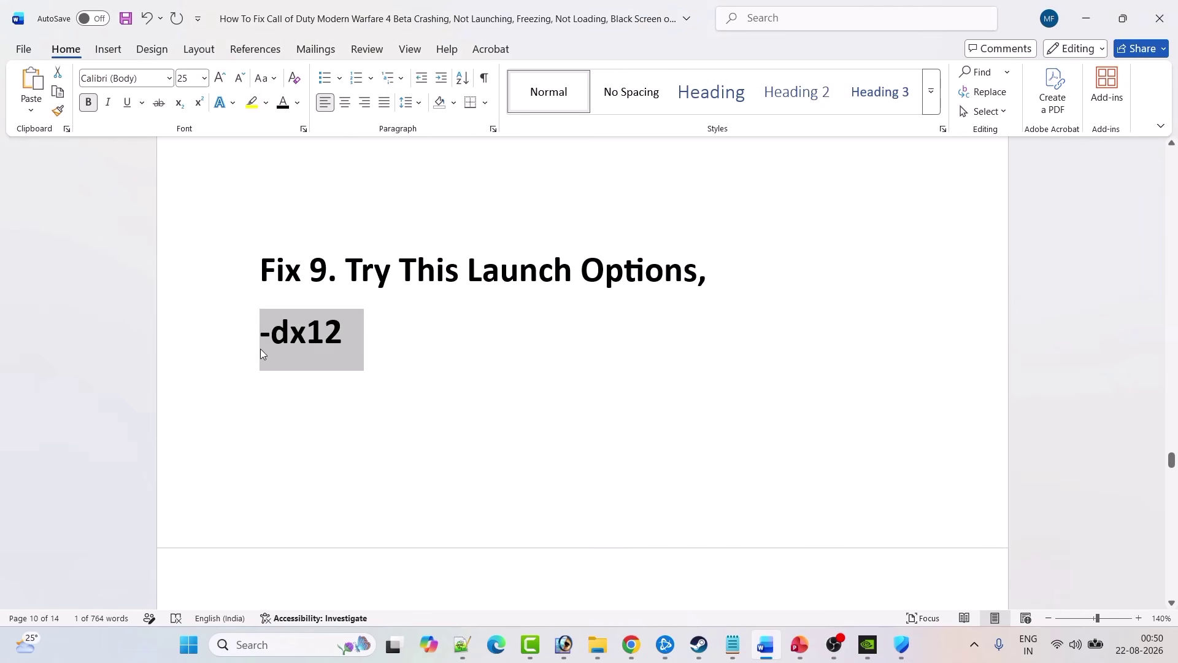
Step: Switch to Steam and set the launch options in Call of Duty's properties to -dx12
{"action": "left_click", "coordinate": [699, 645]}
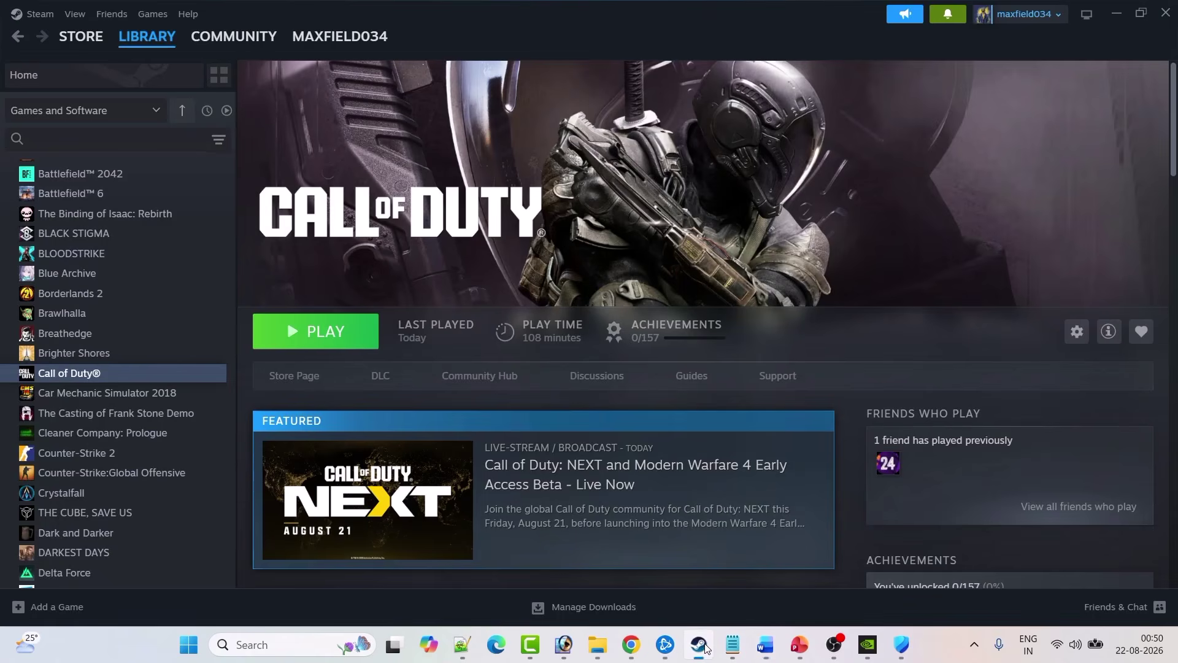
{"action": "mouse_move", "coordinate": [148, 38]}
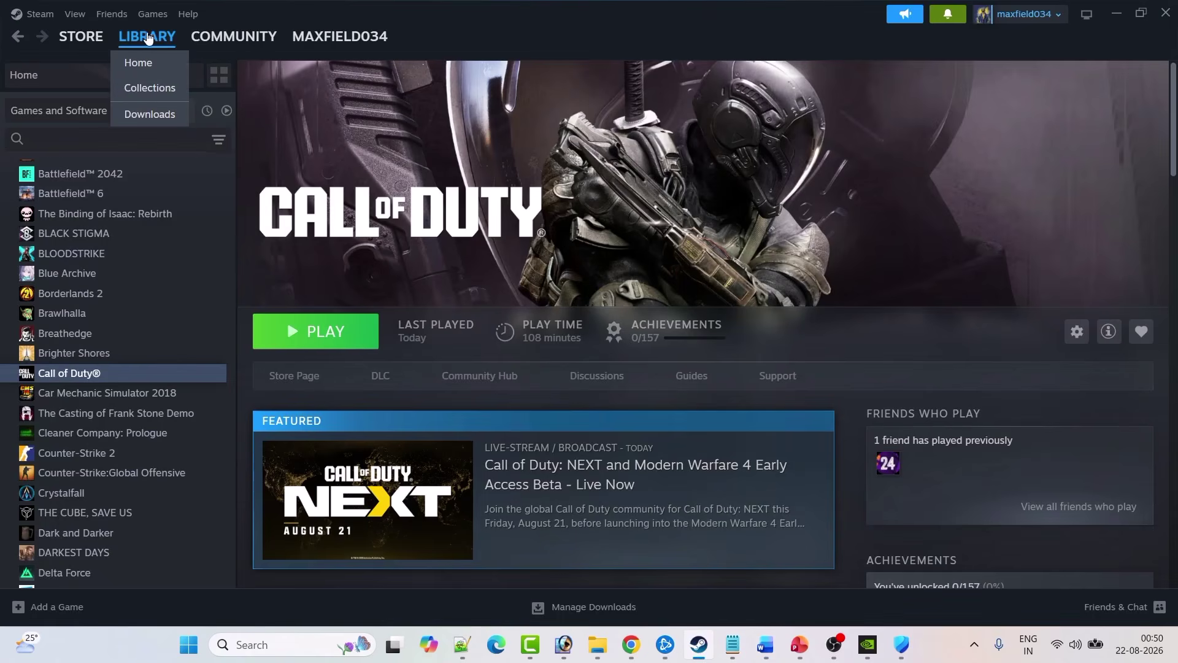
{"action": "right_click", "coordinate": [125, 374]}
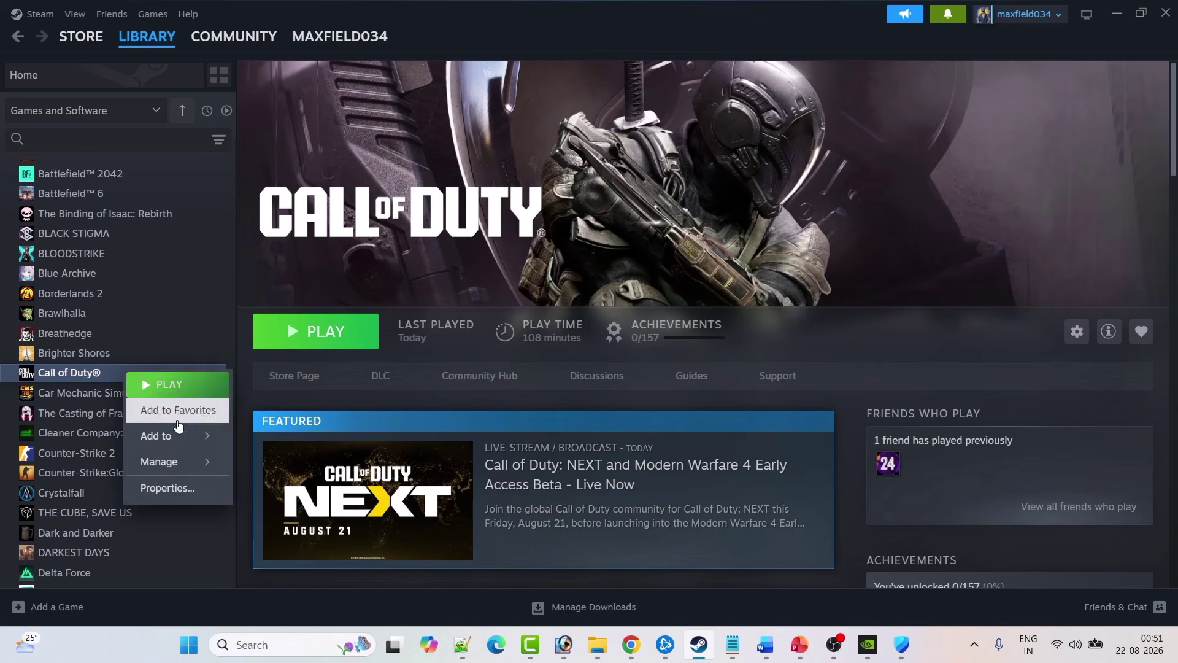
{"action": "left_click", "coordinate": [168, 489]}
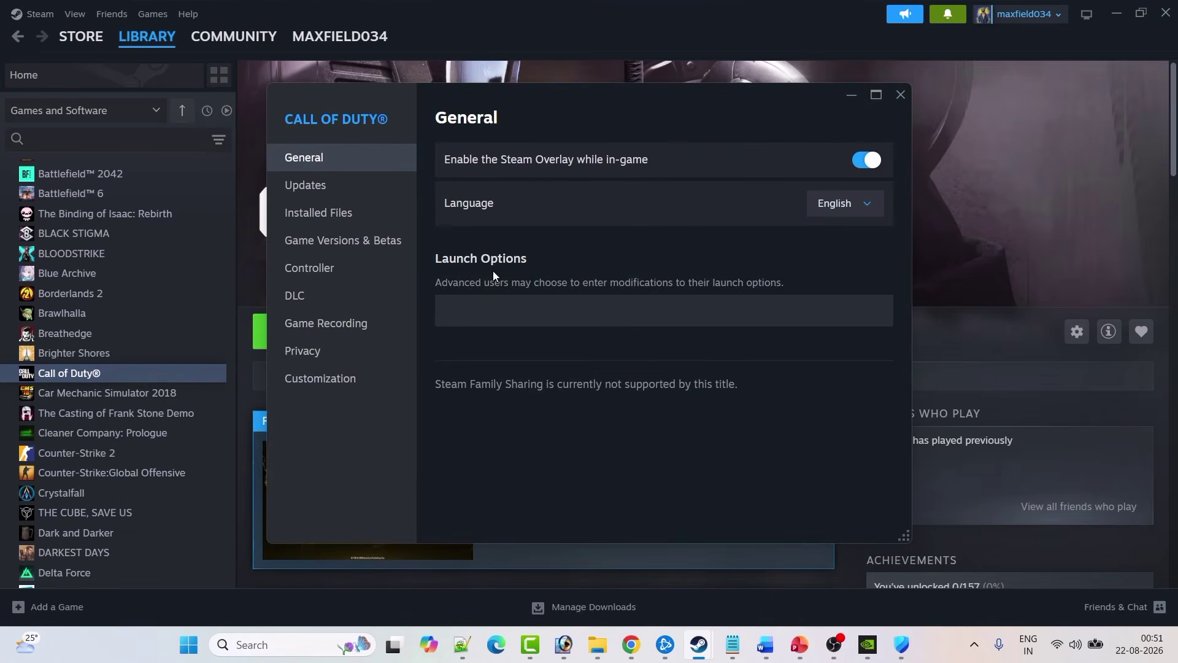
{"action": "left_click", "coordinate": [488, 318]}
{"action": "type", "text": "-dx12"}
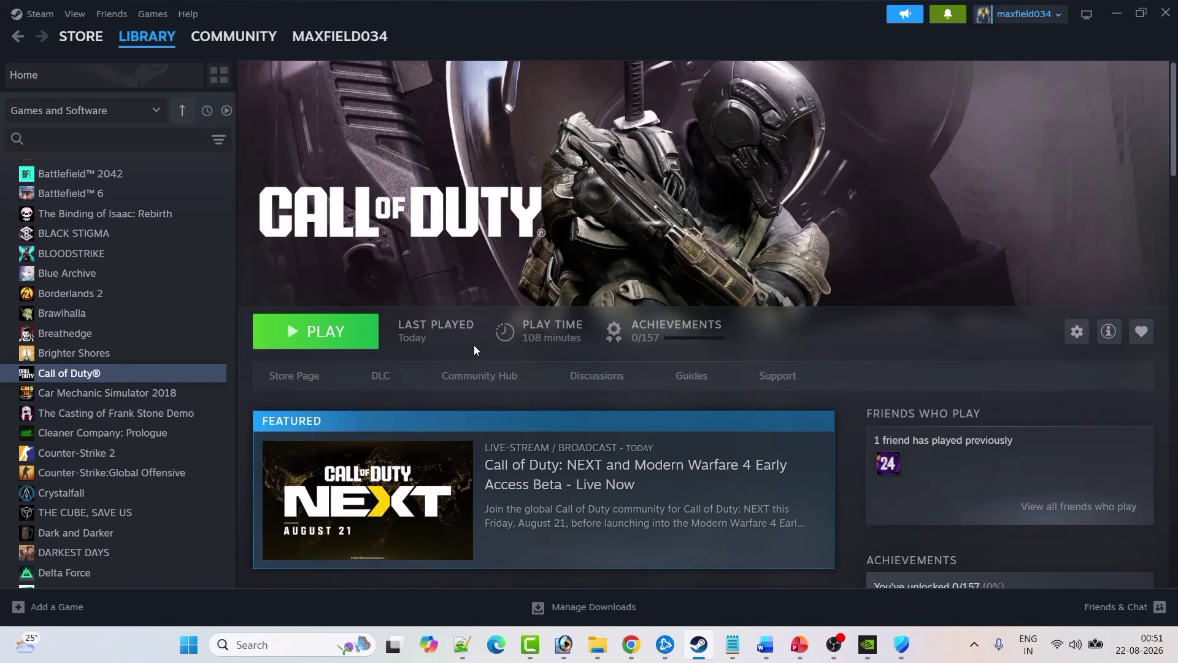
Step: Reopen Call of Duty's properties in Steam, clear its launch options, and close the properties
{"action": "right_click", "coordinate": [116, 378]}
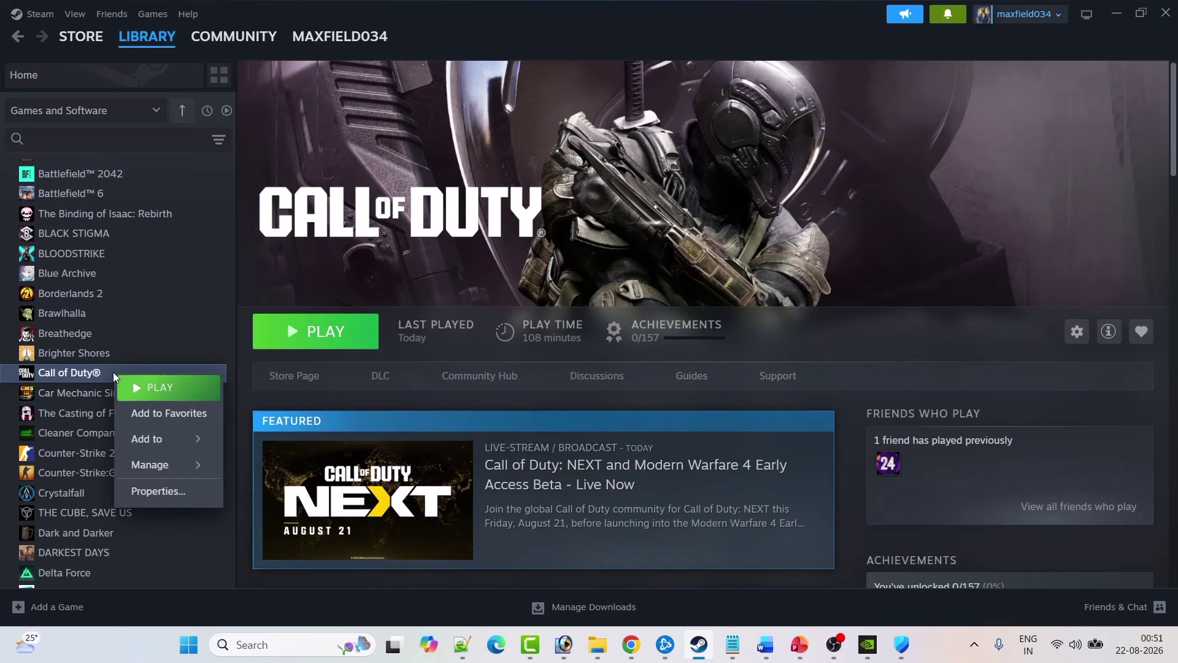
{"action": "left_click", "coordinate": [162, 489]}
{"action": "left_click", "coordinate": [485, 312]}
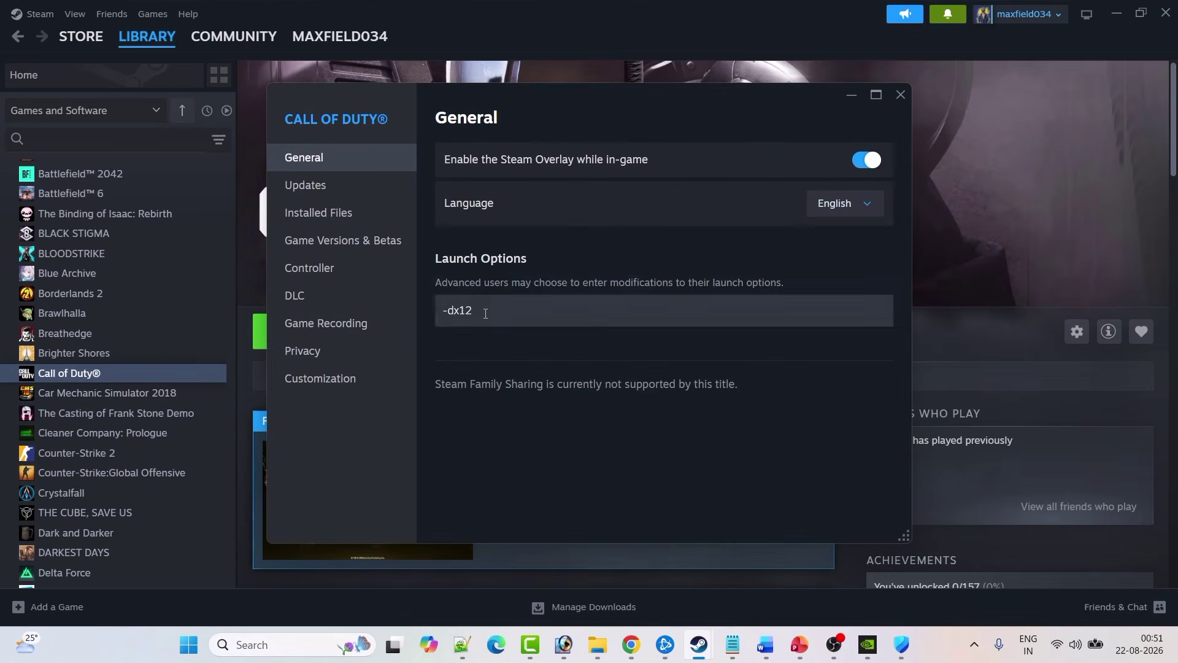
{"action": "key", "text": "ctrl+a"}
{"action": "key", "text": "BackSpace"}
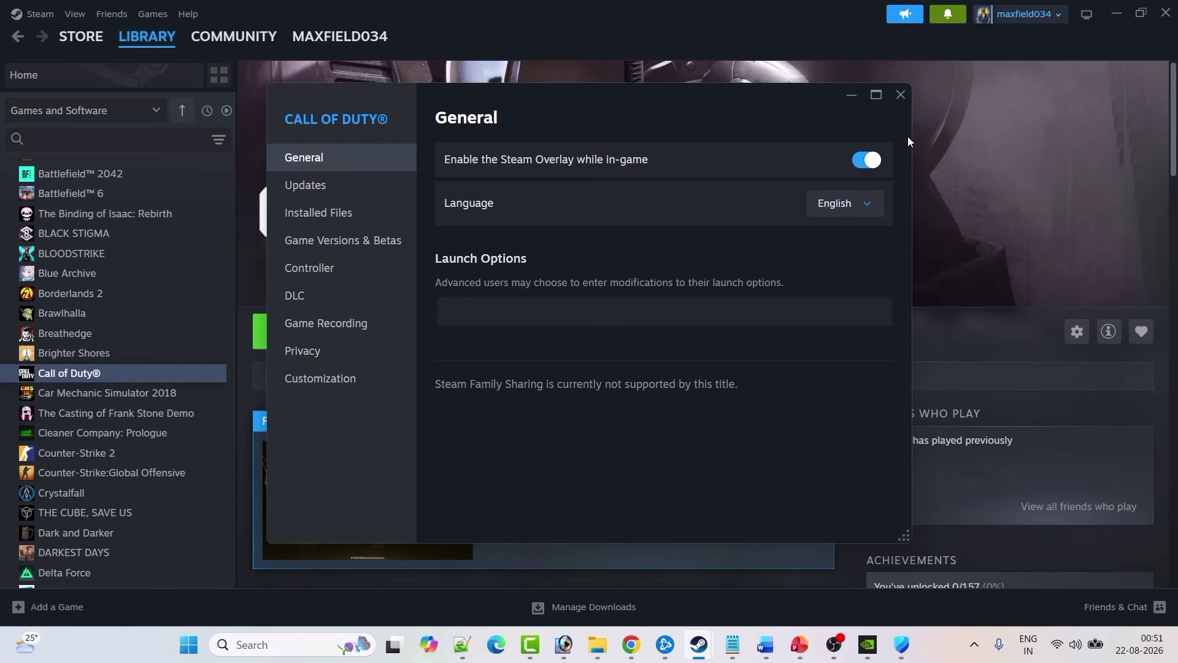
{"action": "left_click", "coordinate": [901, 96]}
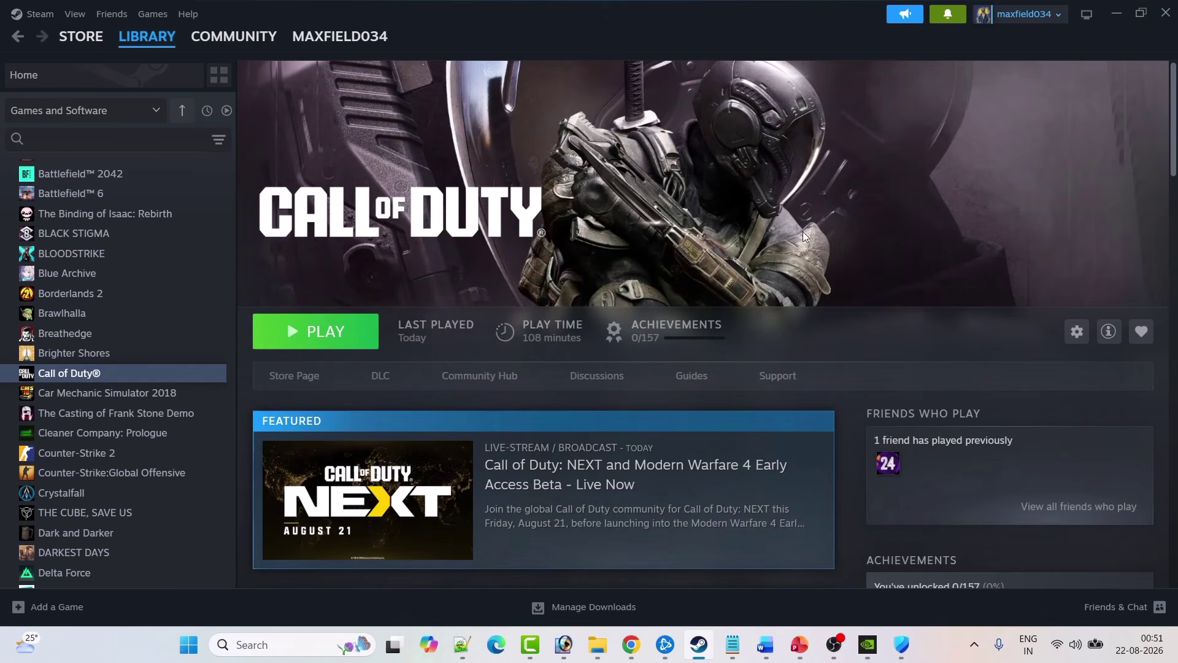
Step: Switch to Battle.net and enable additional command line arguments for Call of Duty with the value -dx12, saving the game settings
{"action": "left_click", "coordinate": [668, 645]}
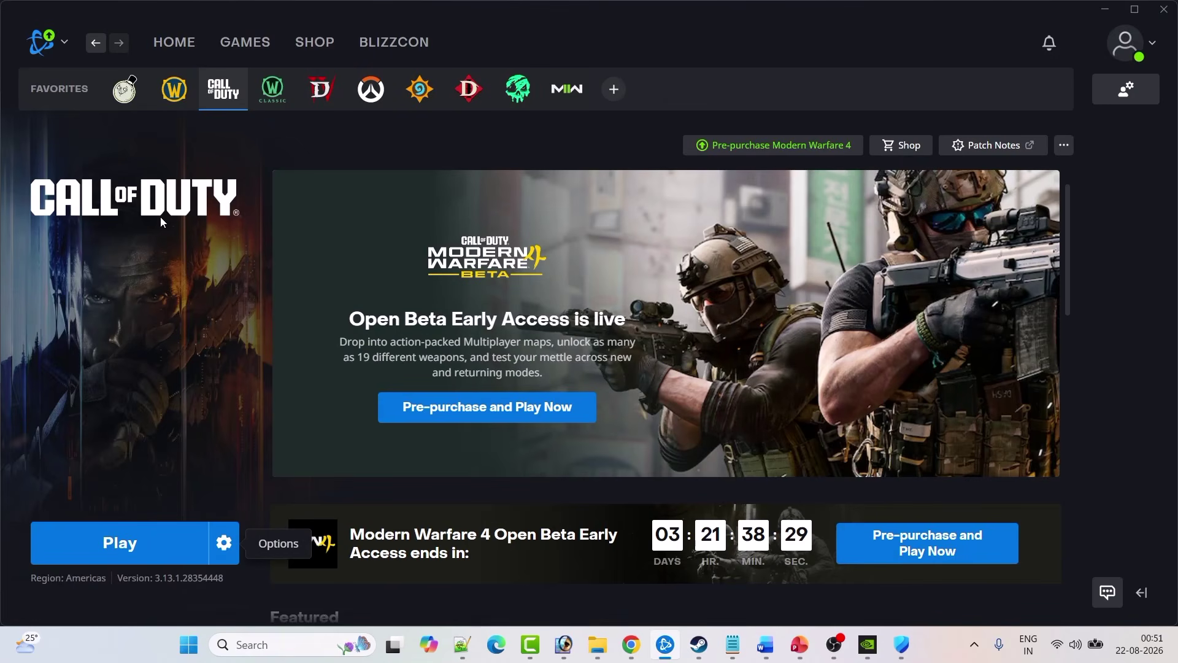
{"action": "left_click", "coordinate": [224, 544]}
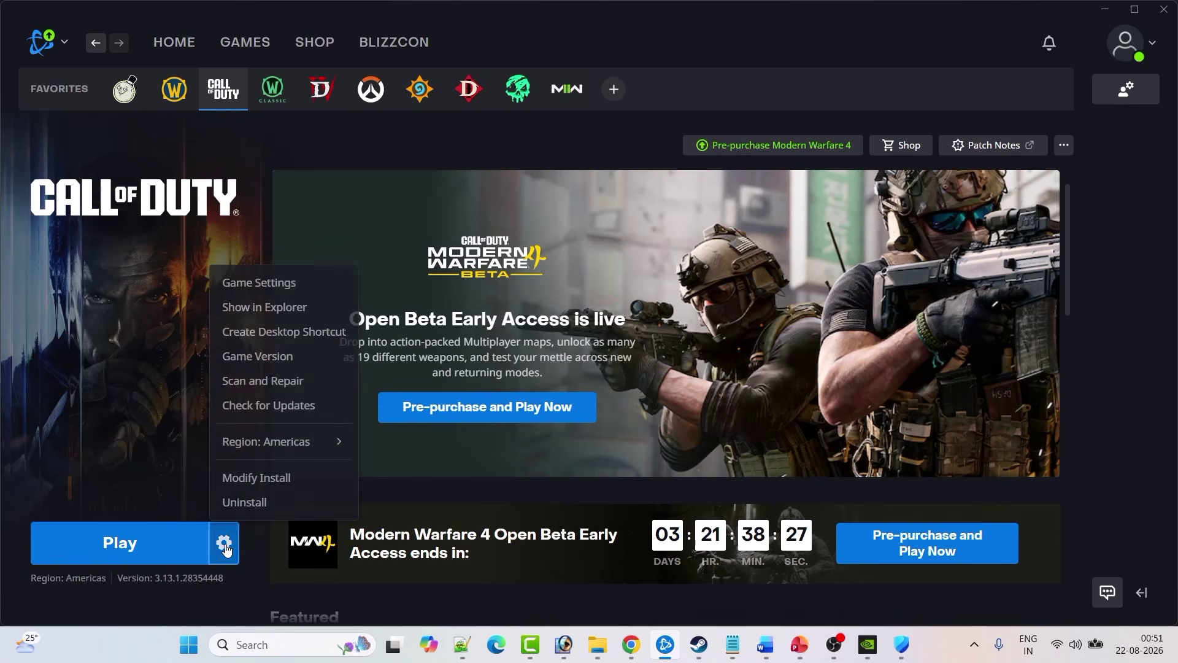
{"action": "left_click", "coordinate": [252, 282]}
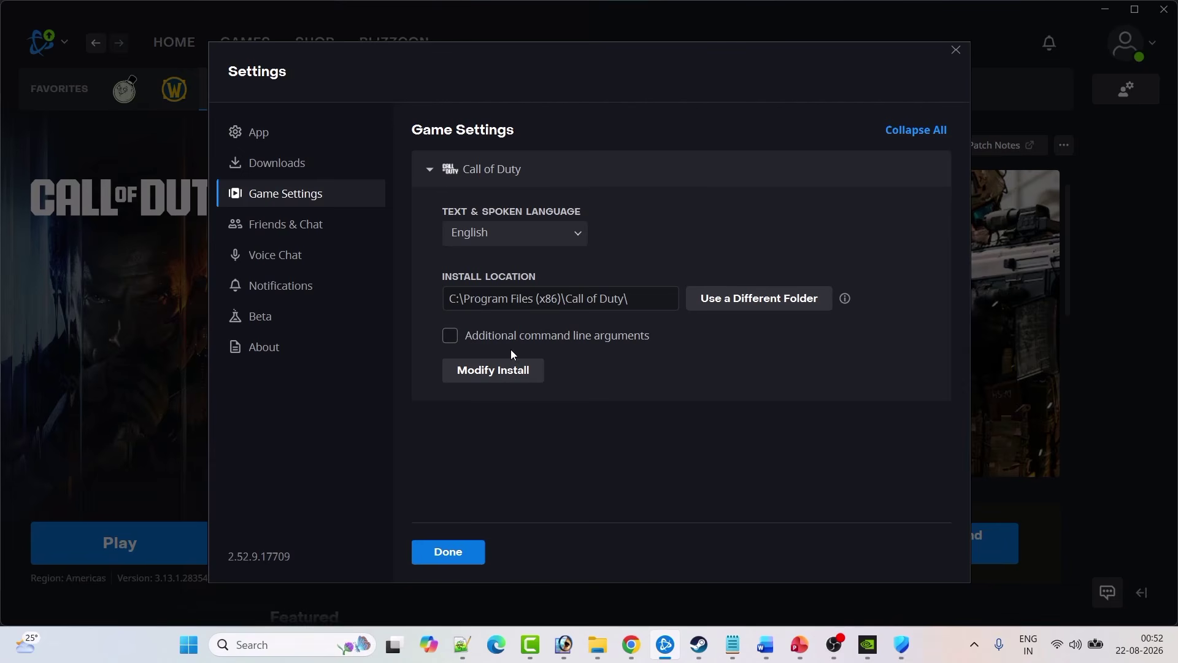
{"action": "left_click", "coordinate": [450, 337]}
{"action": "left_click", "coordinate": [511, 364]}
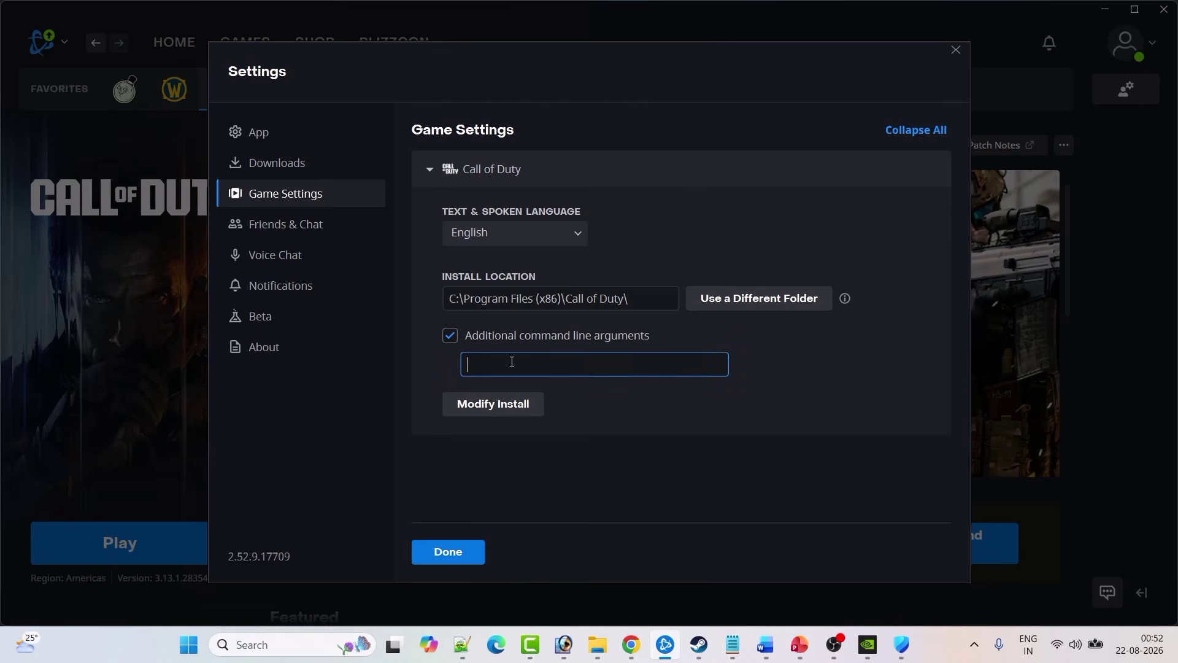
{"action": "type", "text": "-dx12"}
{"action": "left_click", "coordinate": [453, 551]}
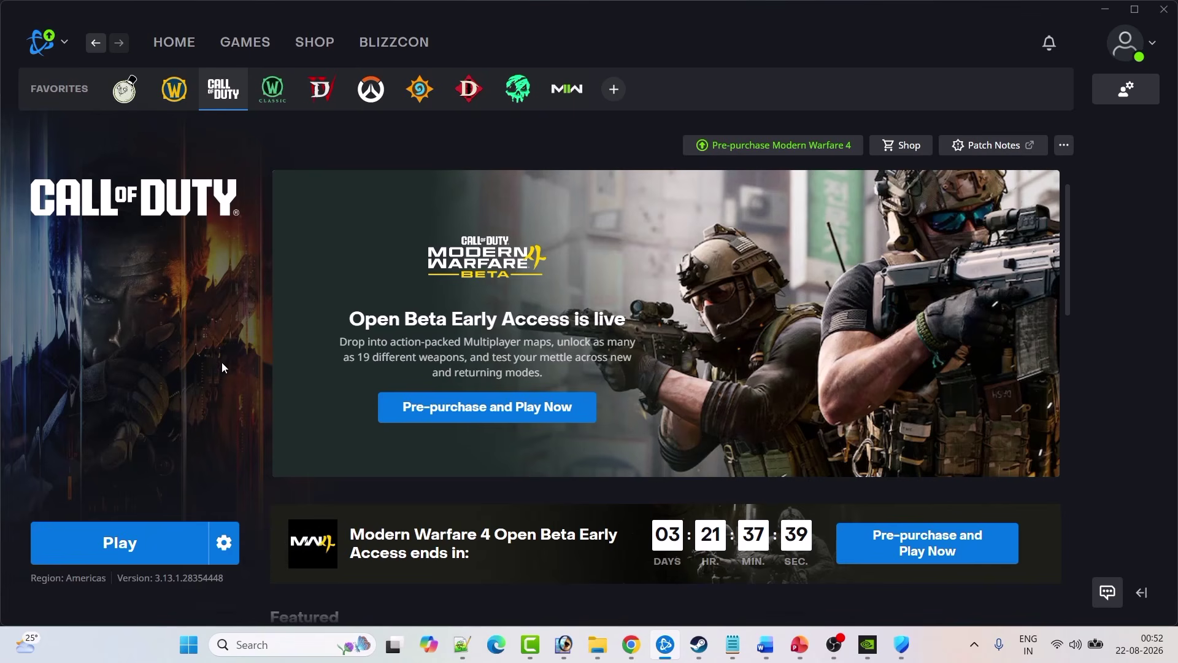
Step: Clear Call of Duty's command line arguments in the Battle.net game settings, disable the additional arguments option, and save
{"action": "left_click", "coordinate": [224, 543]}
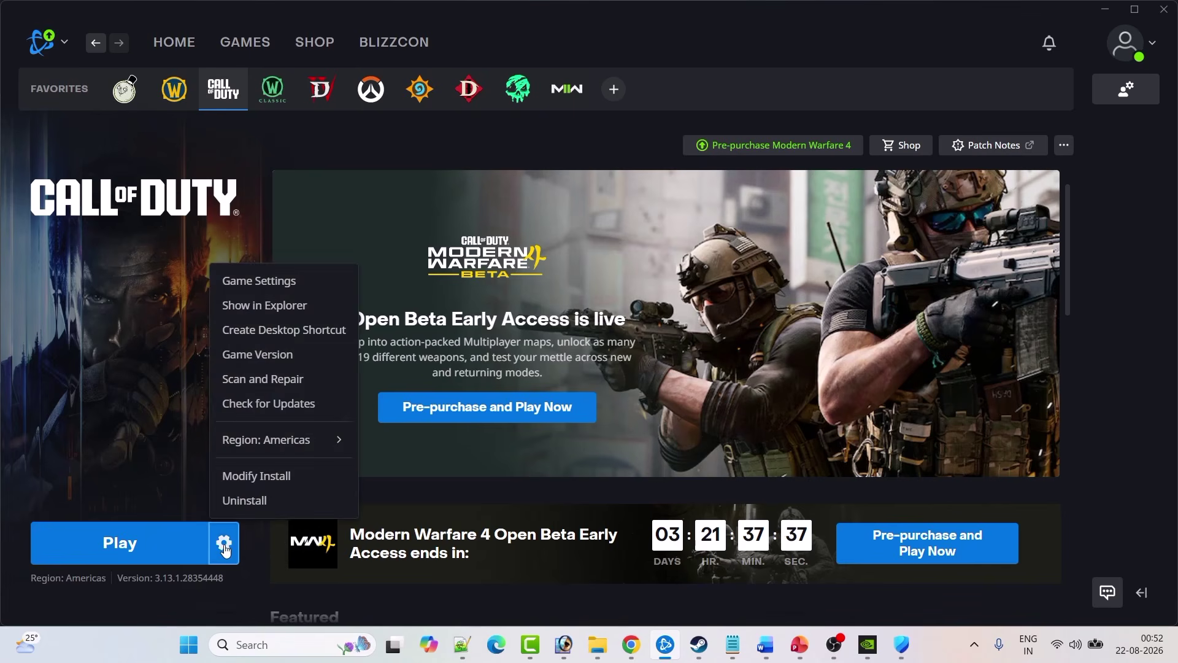
{"action": "left_click", "coordinate": [256, 283]}
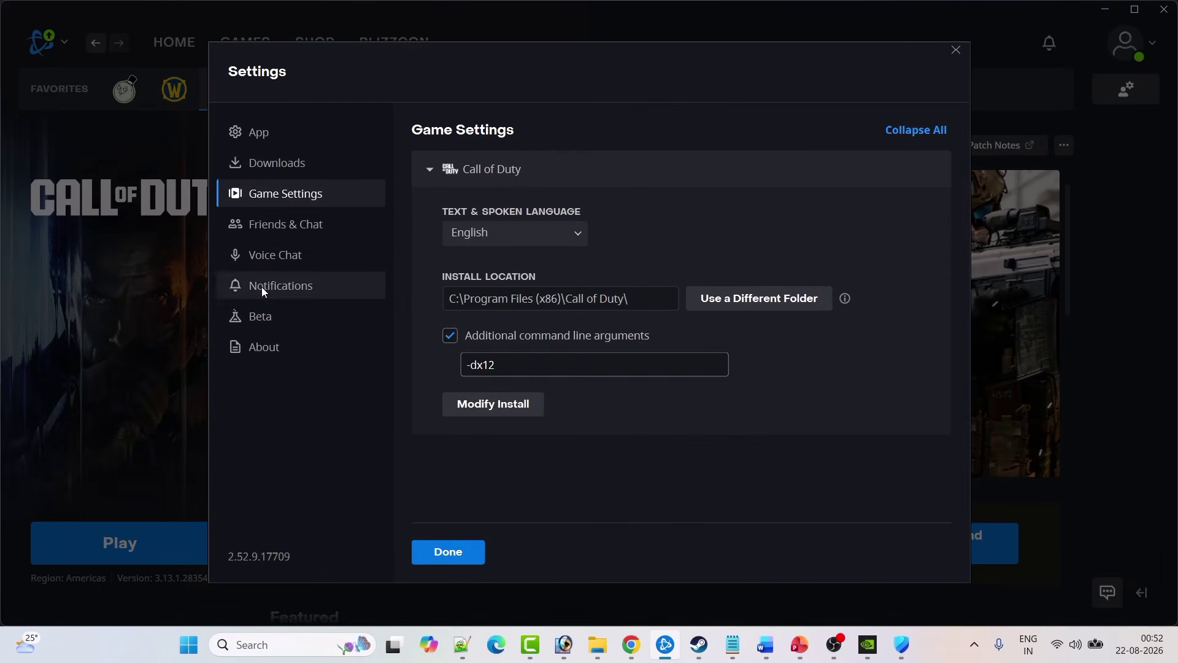
{"action": "triple_click", "coordinate": [497, 367]}
{"action": "key", "text": "BackSpace"}
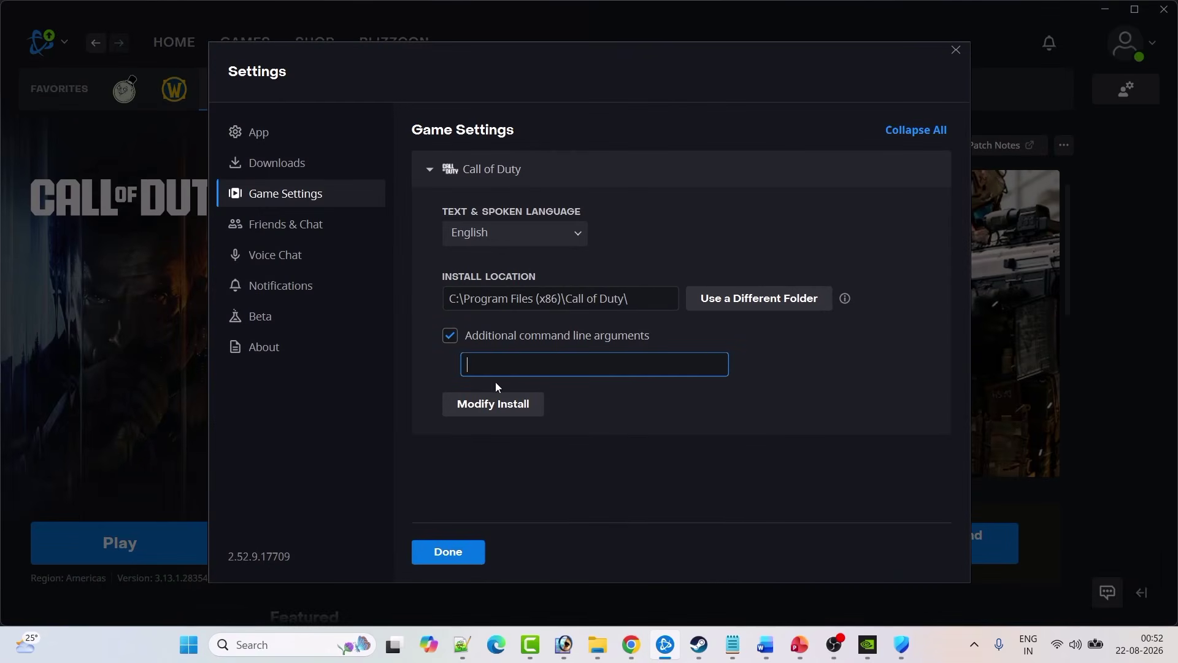
{"action": "left_click", "coordinate": [450, 339]}
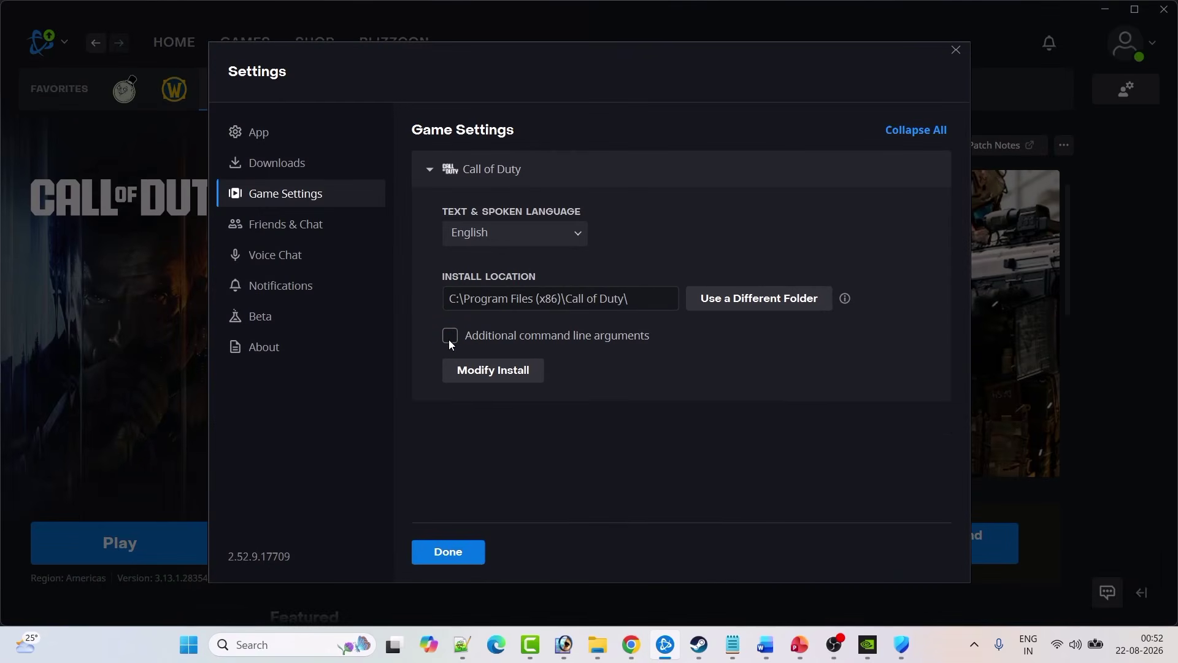
{"action": "left_click", "coordinate": [435, 552]}
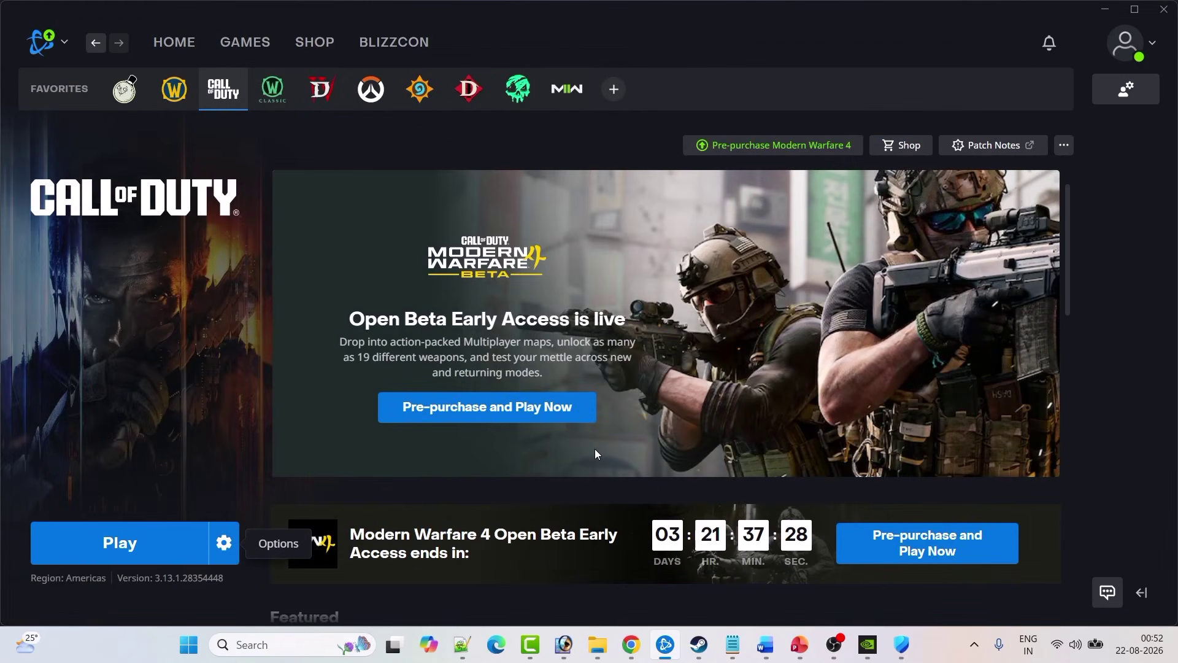
Step: Go to the Documents folder in File Explorer, copy the Call of Duty saved game folder, and delete it from Documents
{"action": "left_click", "coordinate": [766, 645]}
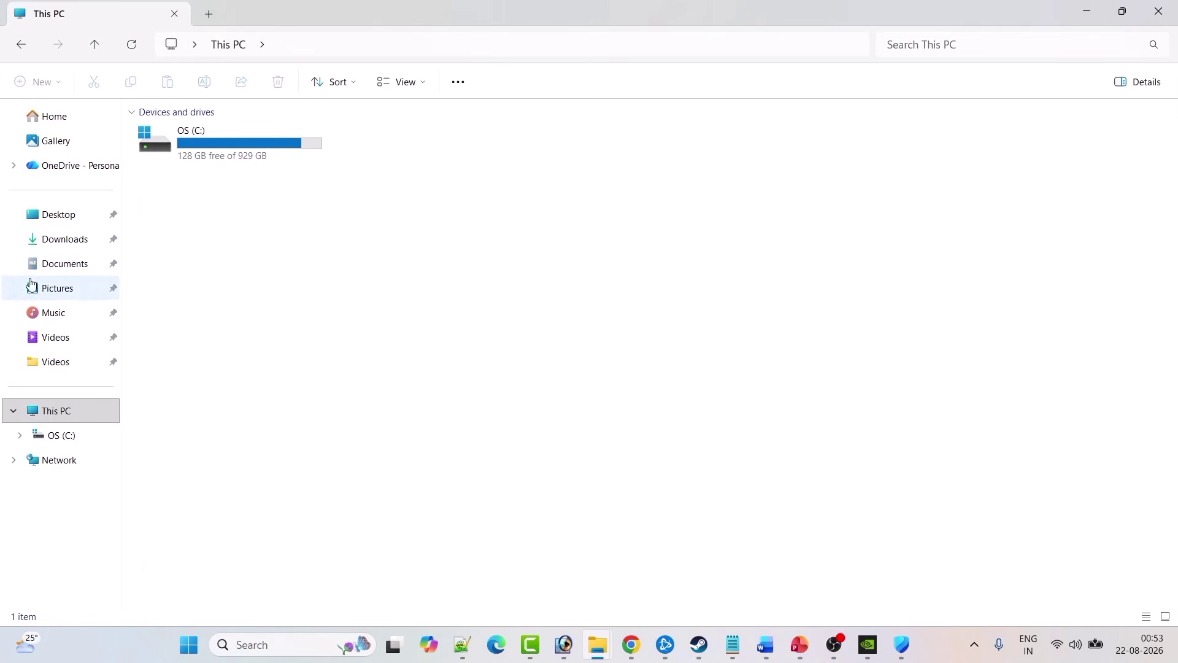
{"action": "left_click", "coordinate": [64, 268]}
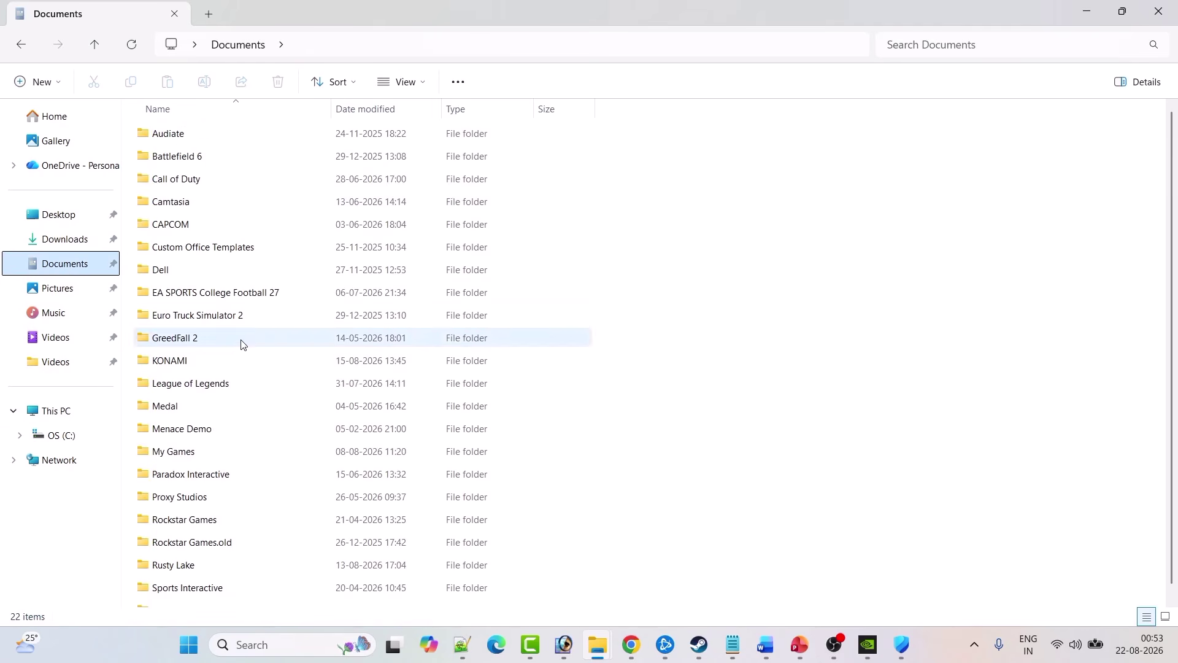
{"action": "left_click", "coordinate": [193, 185]}
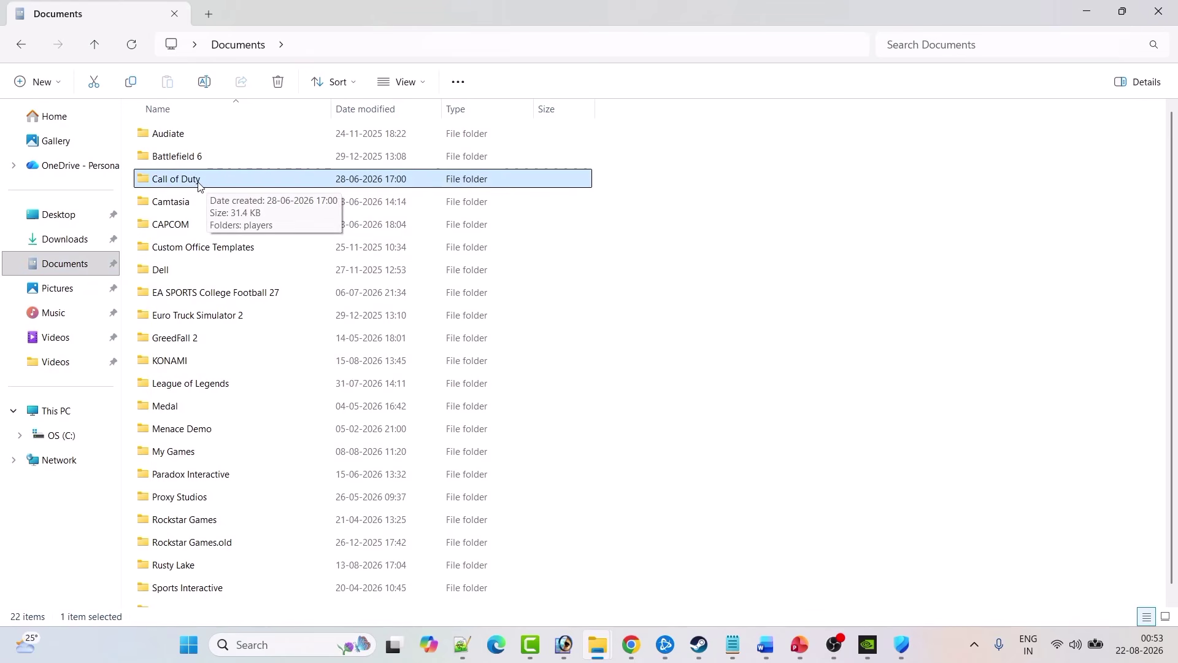
{"action": "right_click", "coordinate": [194, 179]}
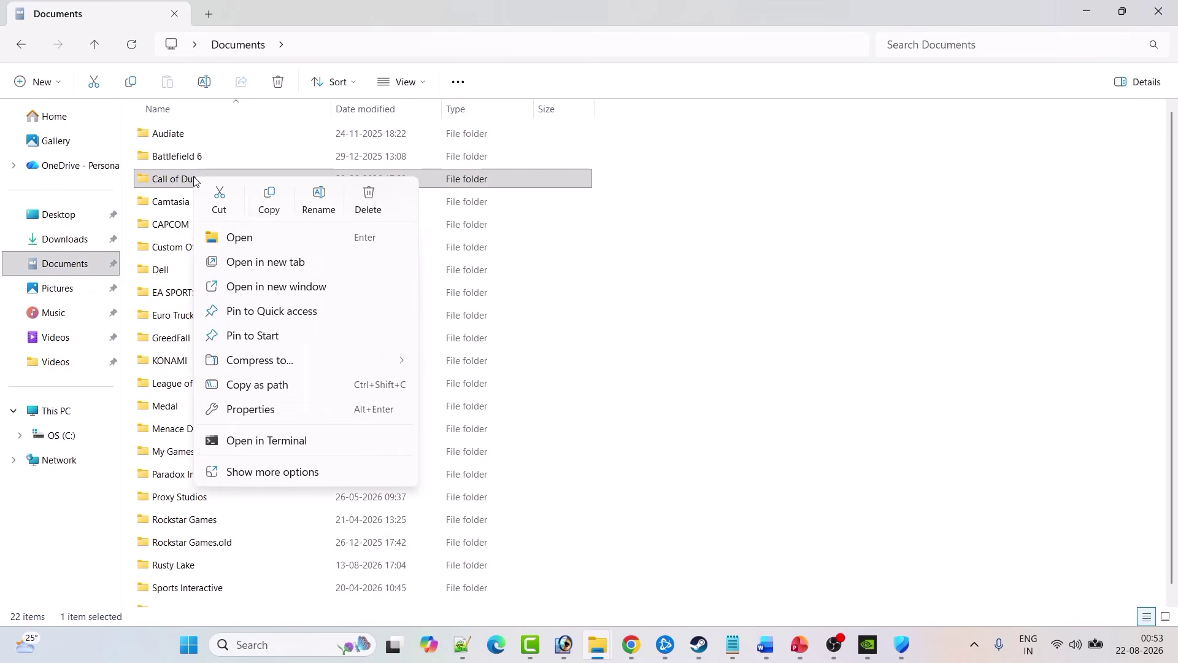
{"action": "left_click", "coordinate": [274, 205]}
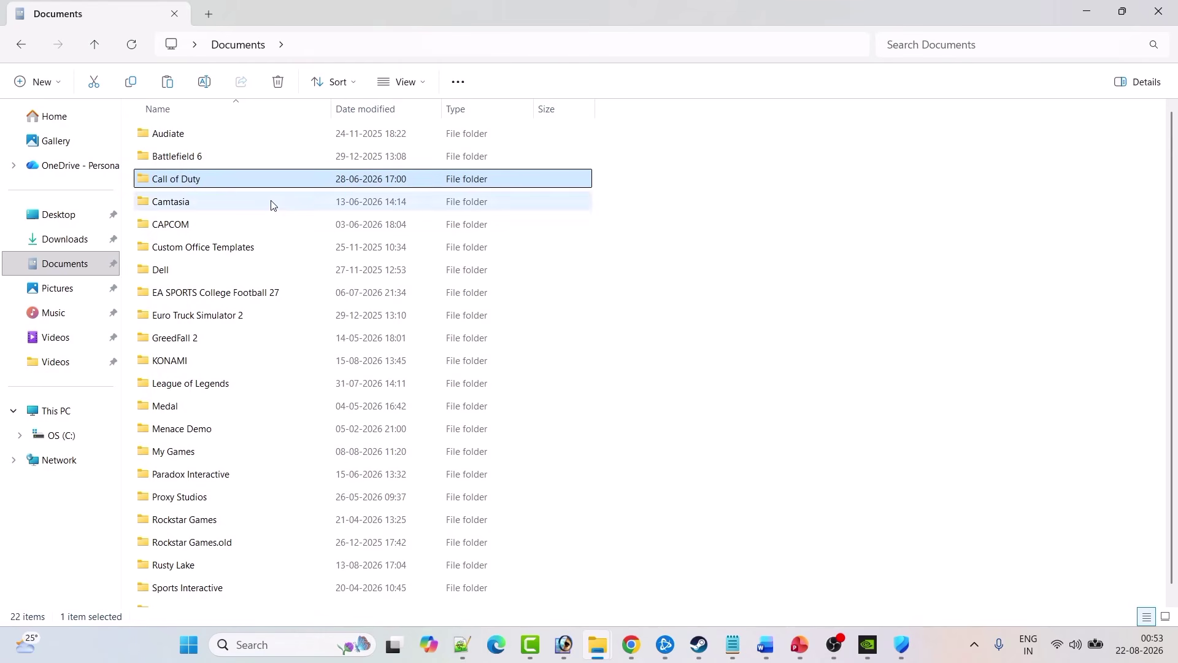
{"action": "right_click", "coordinate": [203, 182]}
{"action": "left_click", "coordinate": [426, 196]}
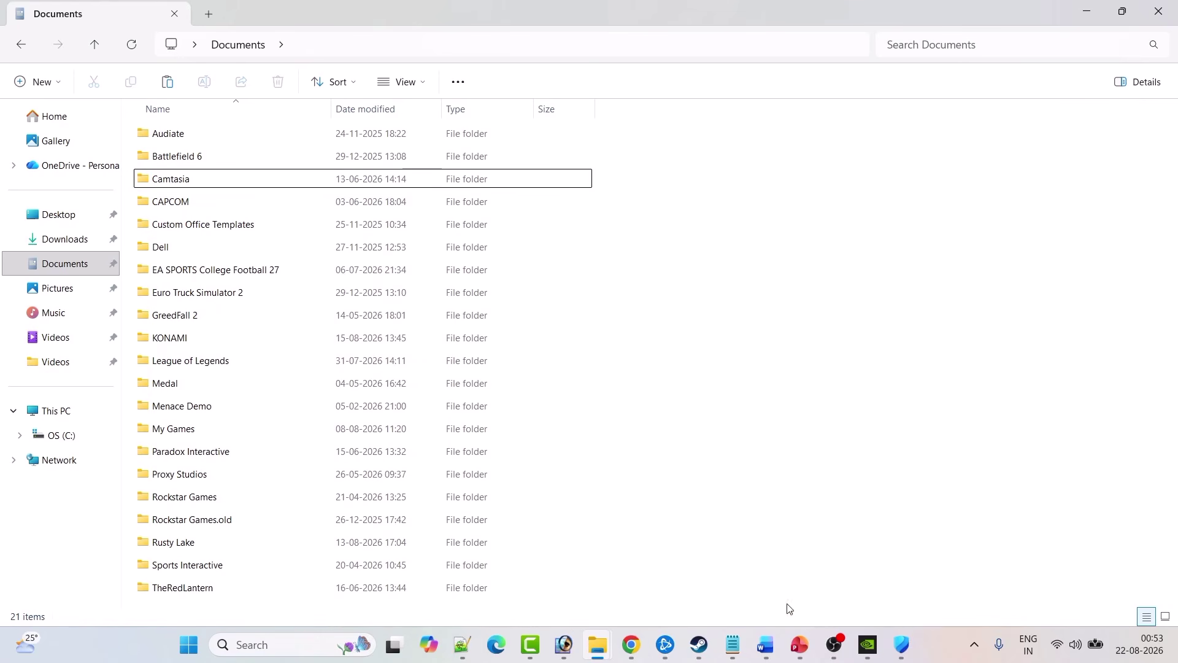
Step: Switch to the Word document and review Fix 11 on lowering graphics settings and Fix 12 on updating Windows, highlighting the Fix 12 heading
{"action": "left_click", "coordinate": [777, 649]}
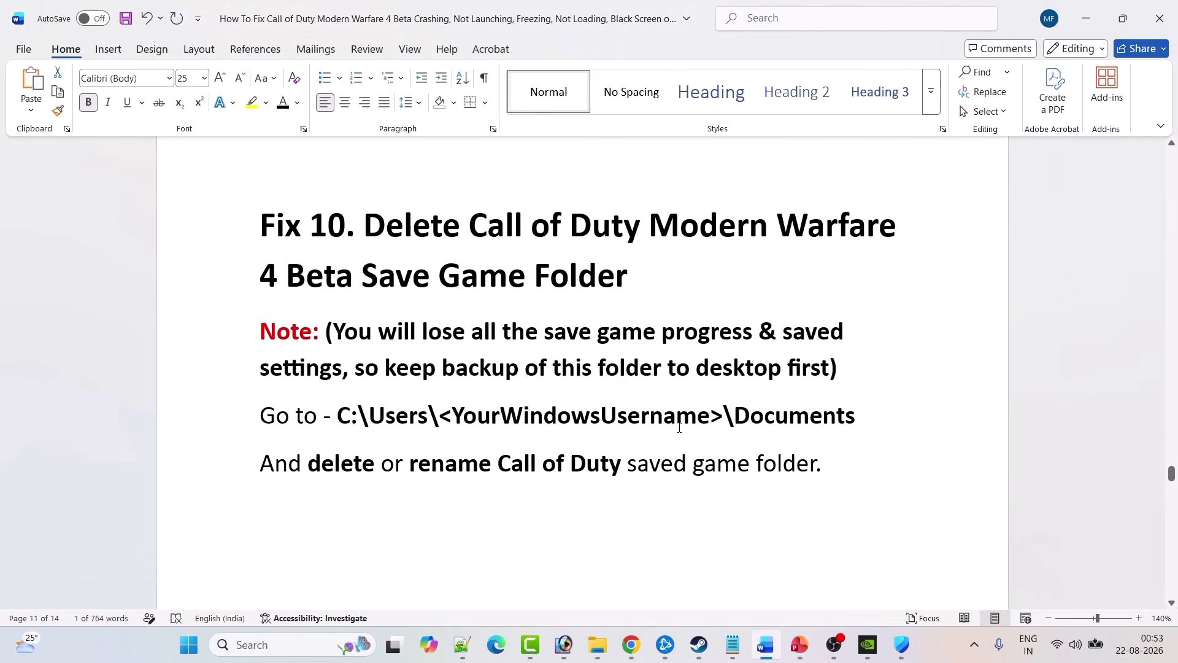
{"action": "scroll", "coordinate": [267, 339], "scroll_direction": "down", "scroll_amount": 5}
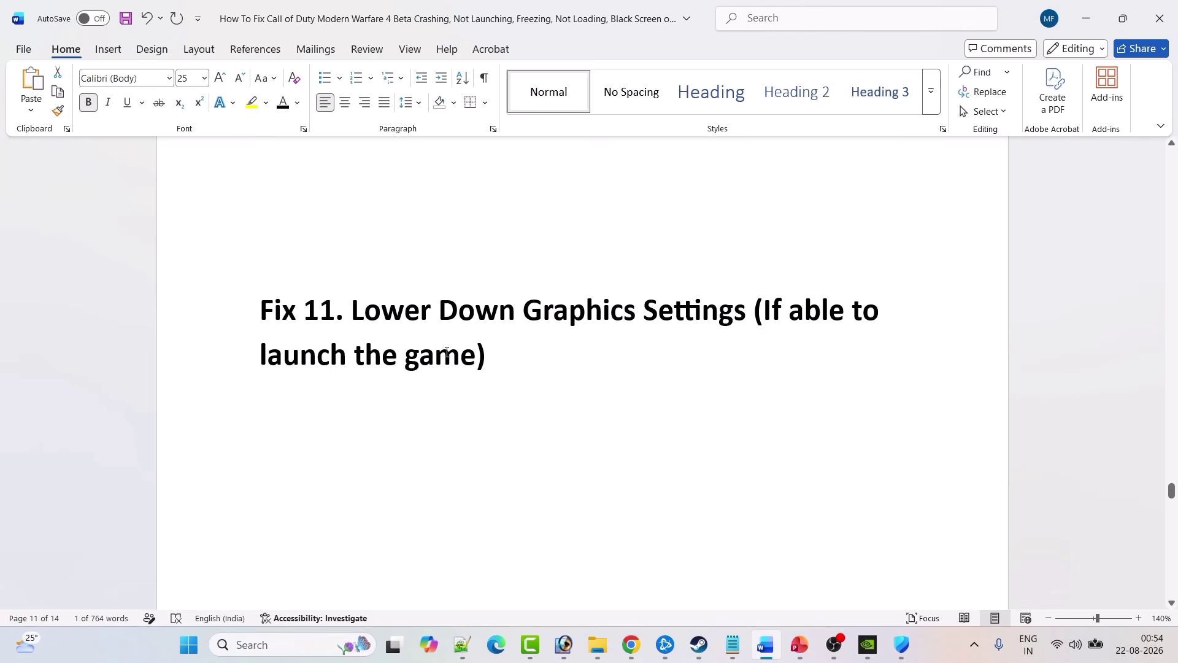
{"action": "scroll", "coordinate": [492, 358], "scroll_direction": "down", "scroll_amount": 5}
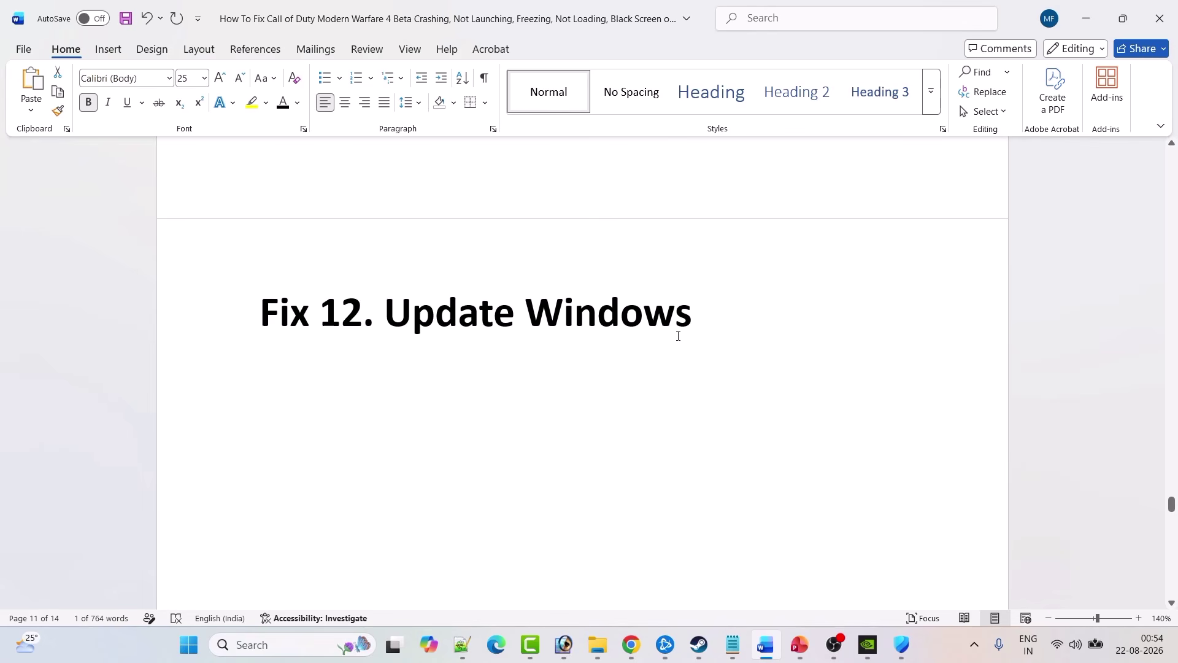
{"action": "left_click_drag", "start_coordinate": [723, 322], "coordinate": [260, 320]}
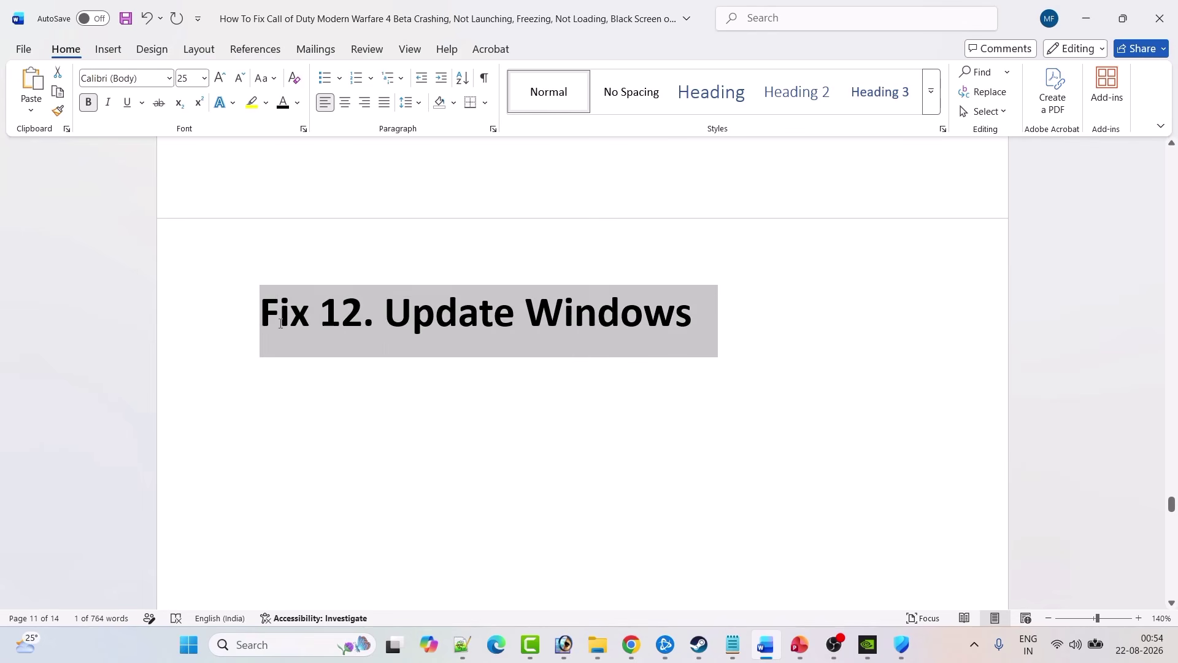
{"action": "left_click", "coordinate": [516, 422]}
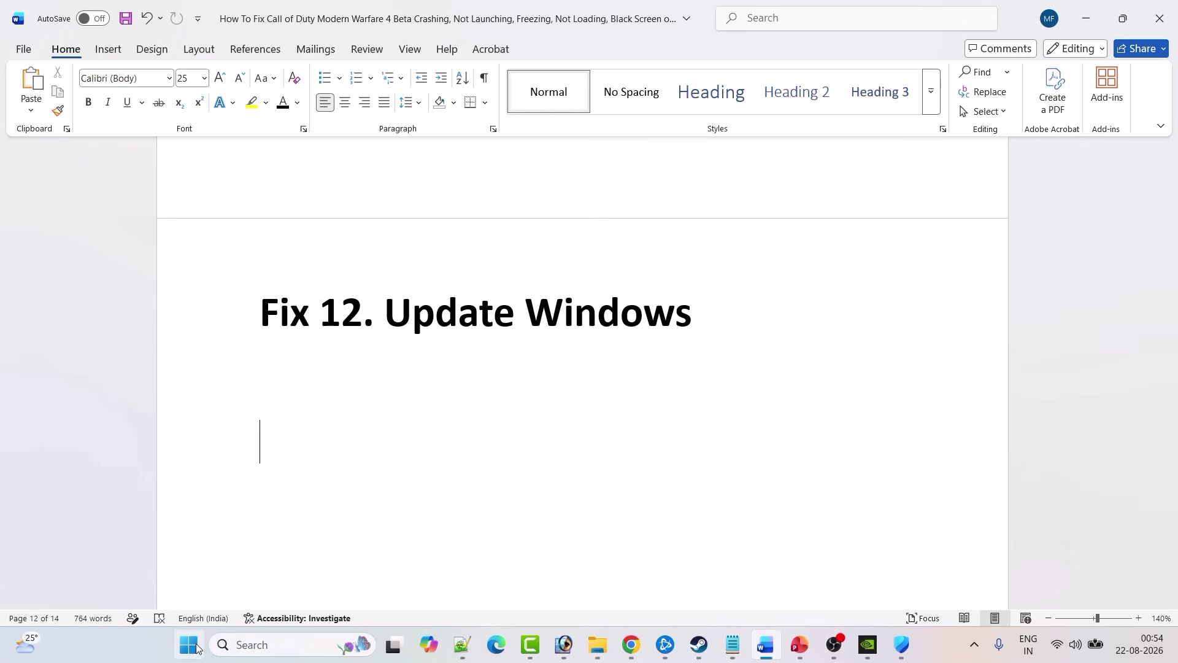
Step: Open the Windows Settings app, go to Windows Update, and check for updates
{"action": "left_click", "coordinate": [188, 644]}
{"action": "left_click", "coordinate": [404, 251]}
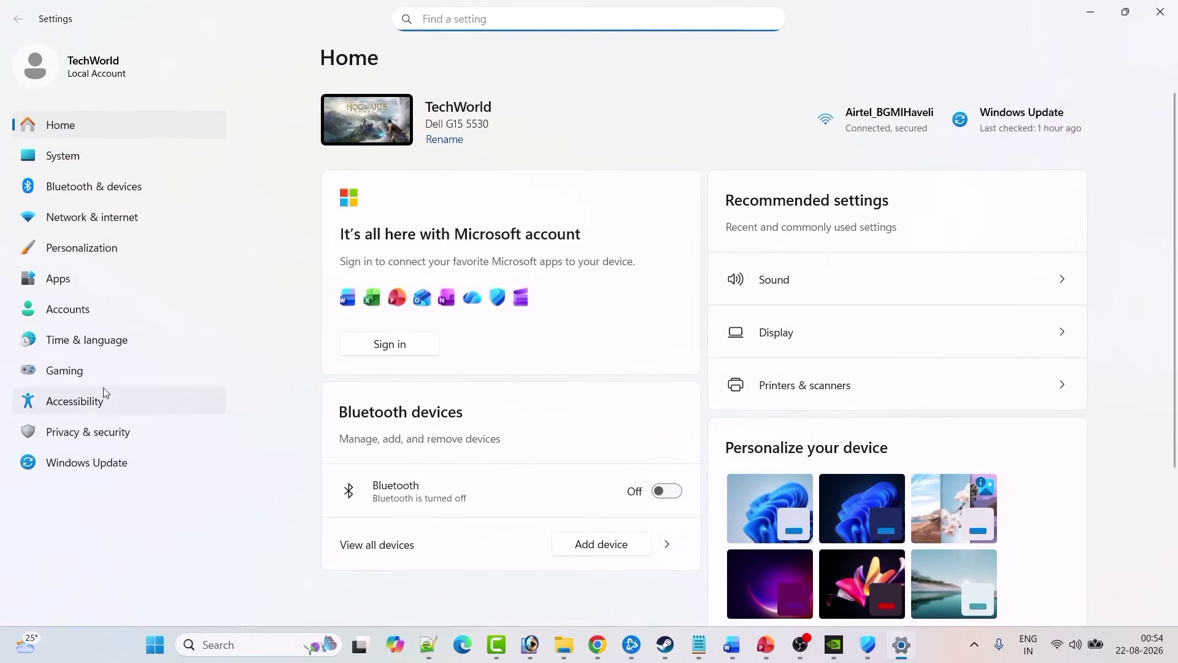
{"action": "left_click", "coordinate": [89, 463]}
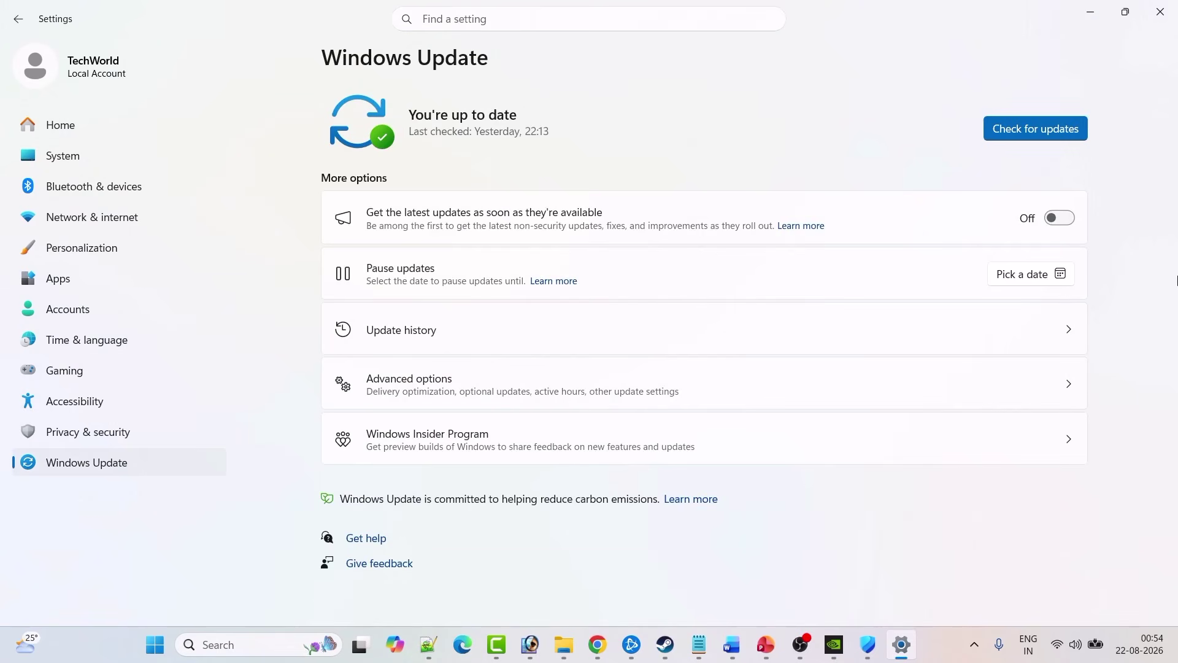
{"action": "left_click", "coordinate": [1037, 135]}
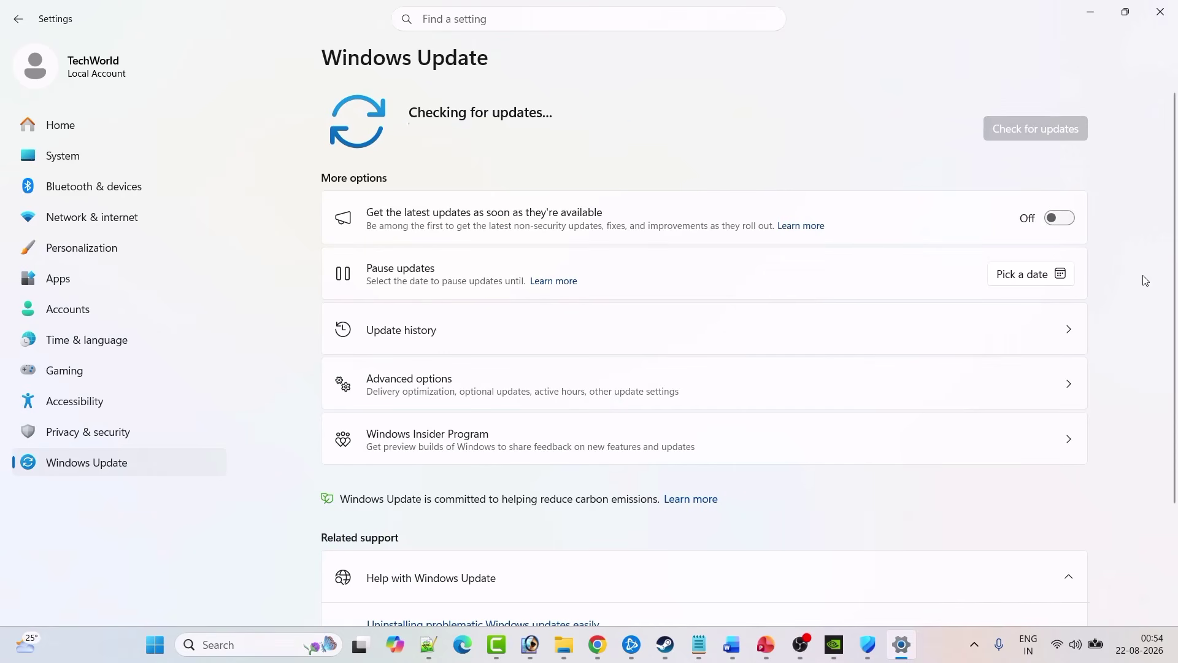
Step: View the power options in the Start menu and dismiss the menu without choosing one
{"action": "left_click", "coordinate": [153, 645]}
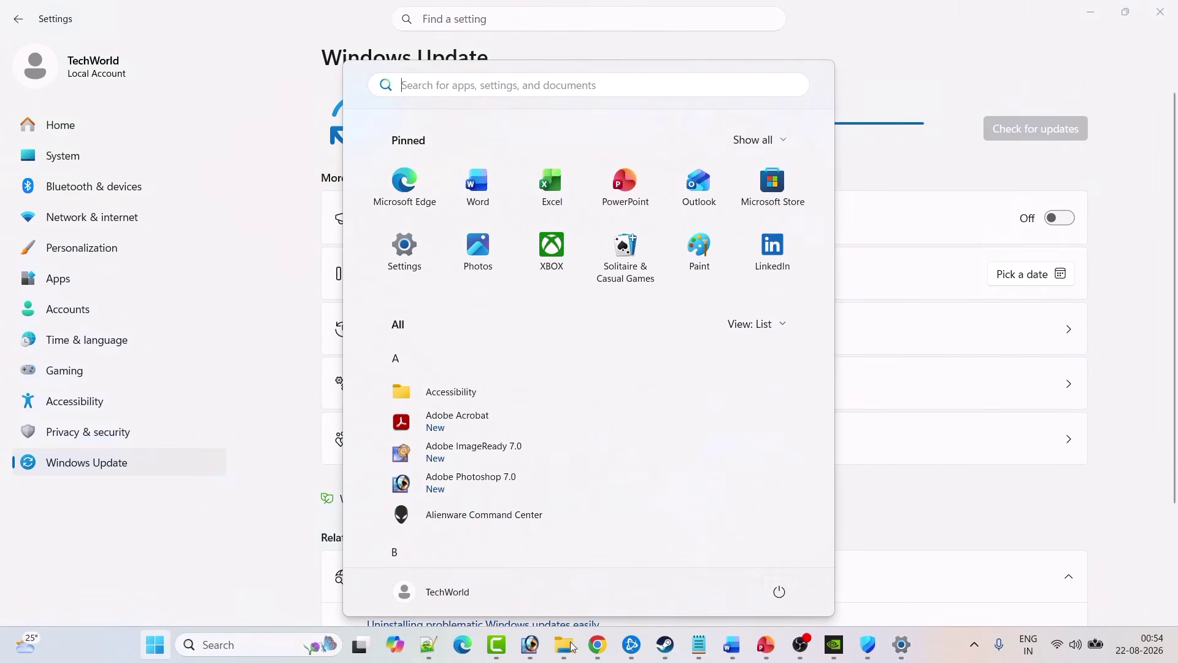
{"action": "left_click", "coordinate": [779, 592]}
{"action": "left_click", "coordinate": [929, 518]}
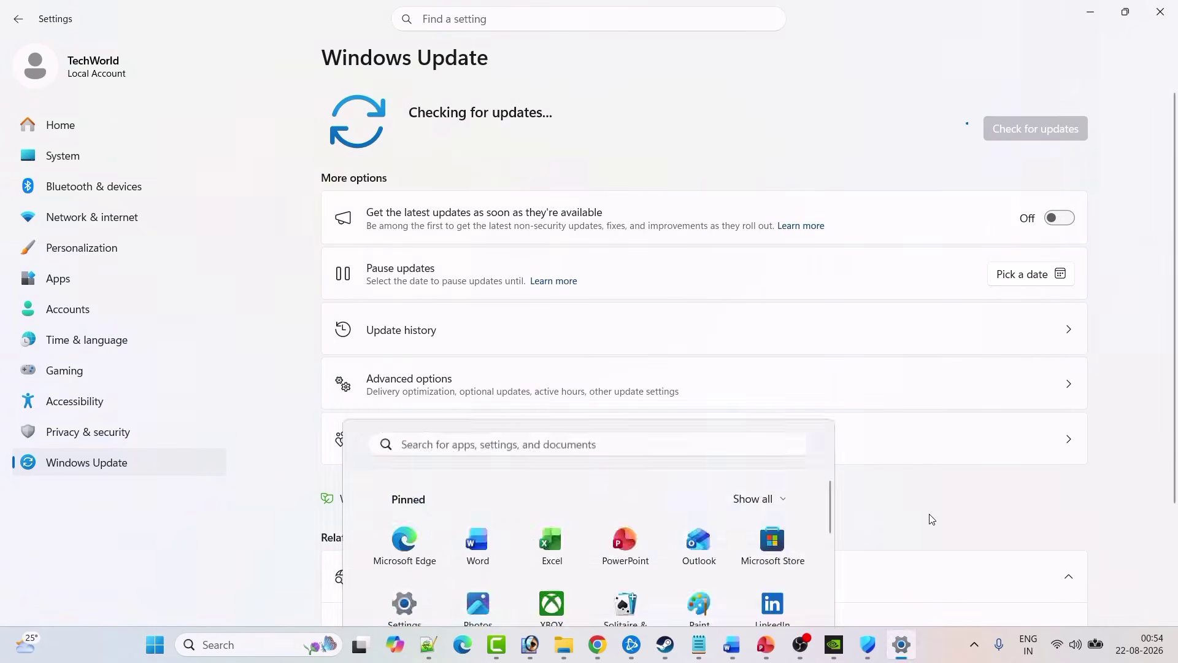
Step: Switch to the Word document and review the Fix 13 section on disabling overlays
{"action": "left_click", "coordinate": [740, 650]}
{"action": "scroll", "coordinate": [577, 394], "scroll_direction": "down", "scroll_amount": 7}
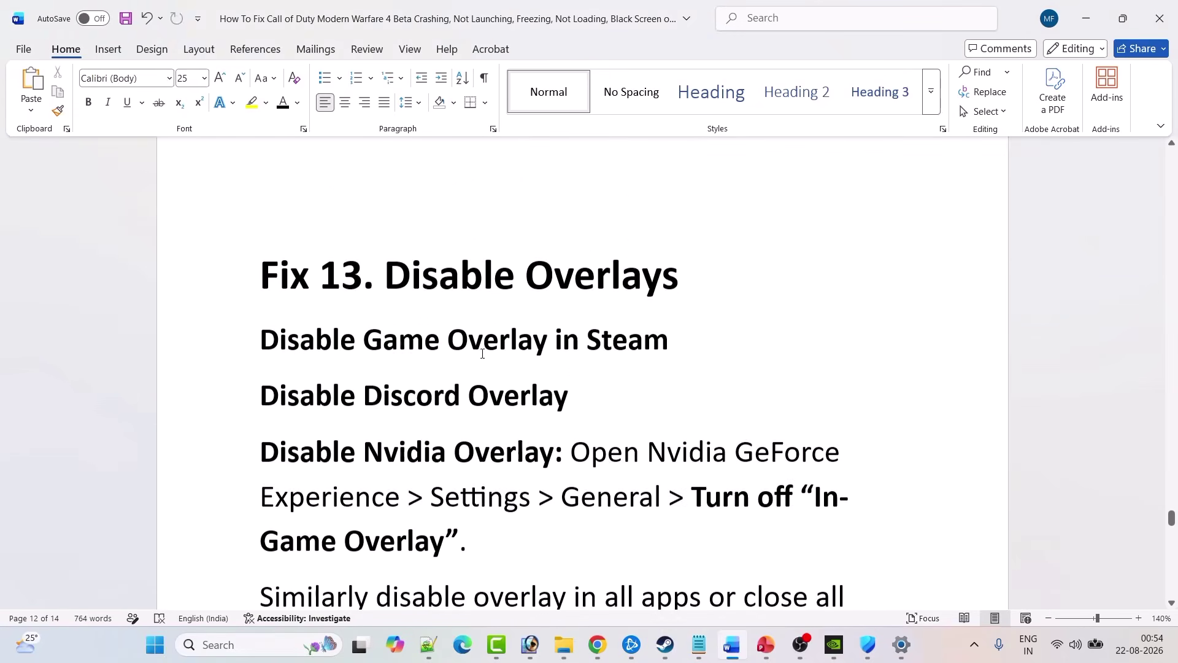
{"action": "scroll", "coordinate": [667, 247], "scroll_direction": "down", "scroll_amount": 1}
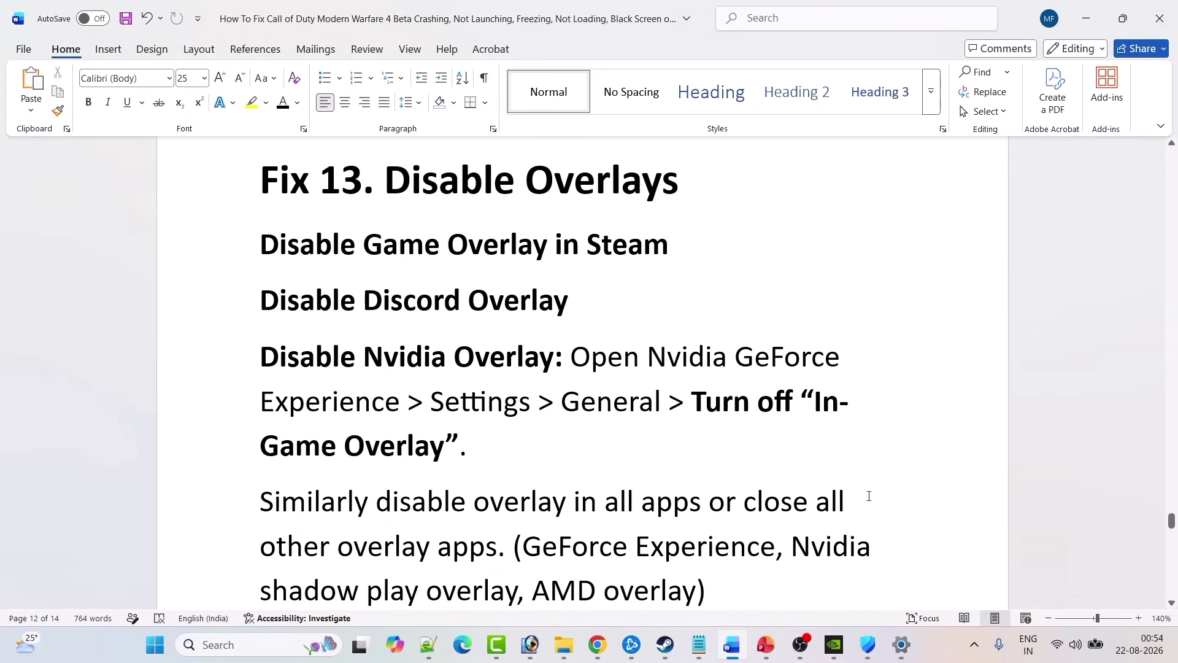
Step: Switch to Steam, open the properties of Call of Duty, and turn off the Steam Overlay while in-game
{"action": "left_click", "coordinate": [666, 645]}
{"action": "mouse_move", "coordinate": [157, 42]}
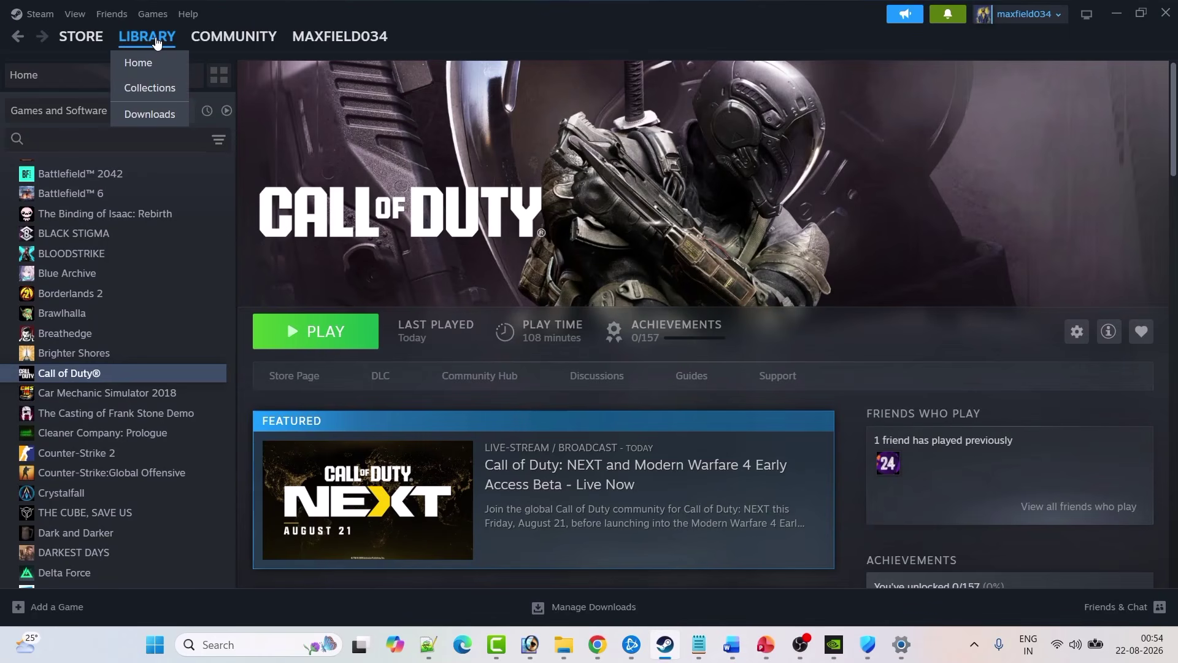
{"action": "right_click", "coordinate": [120, 376]}
{"action": "left_click", "coordinate": [178, 492]}
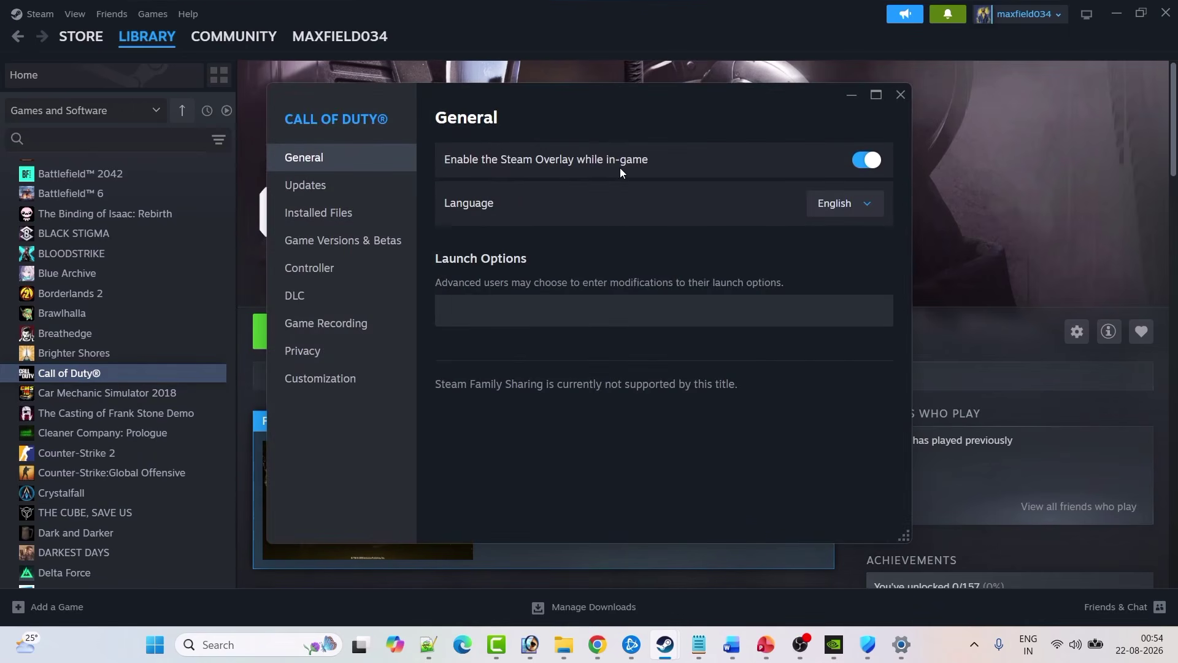
{"action": "left_click", "coordinate": [861, 163]}
Step: Return to the Word document and review the rest of Fix 13 and the Fix 14 tips on closing conflicting or unnecessary programs
{"action": "key", "text": "alt+Tab"}
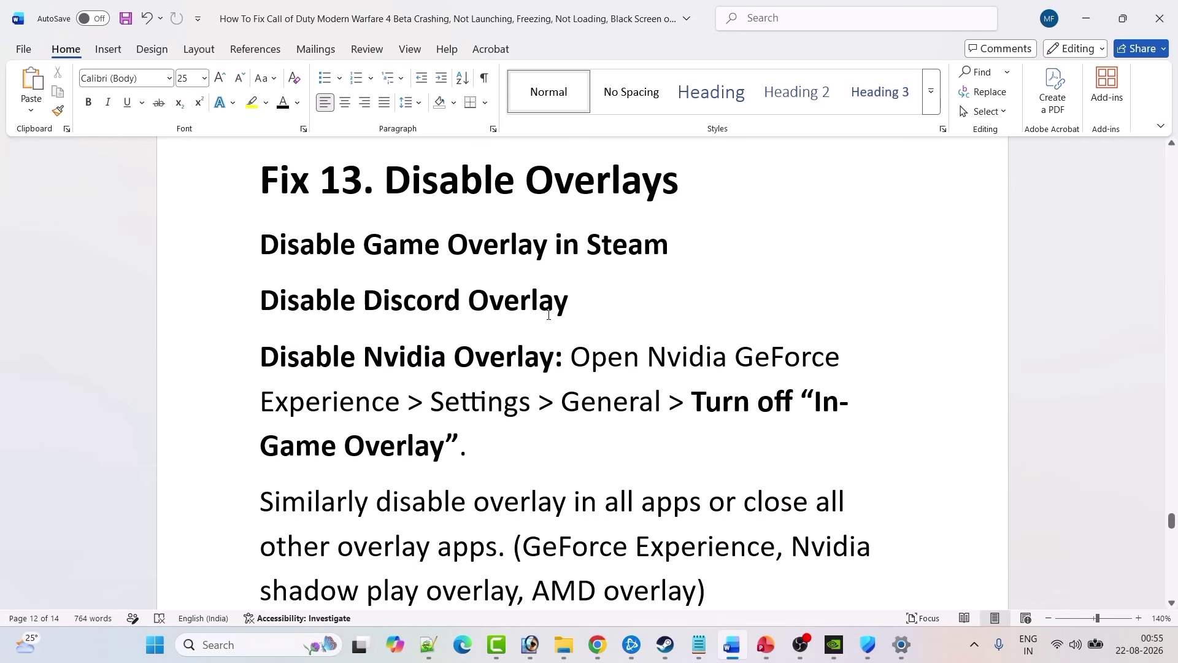
{"action": "scroll", "coordinate": [488, 309], "scroll_direction": "down", "scroll_amount": 1}
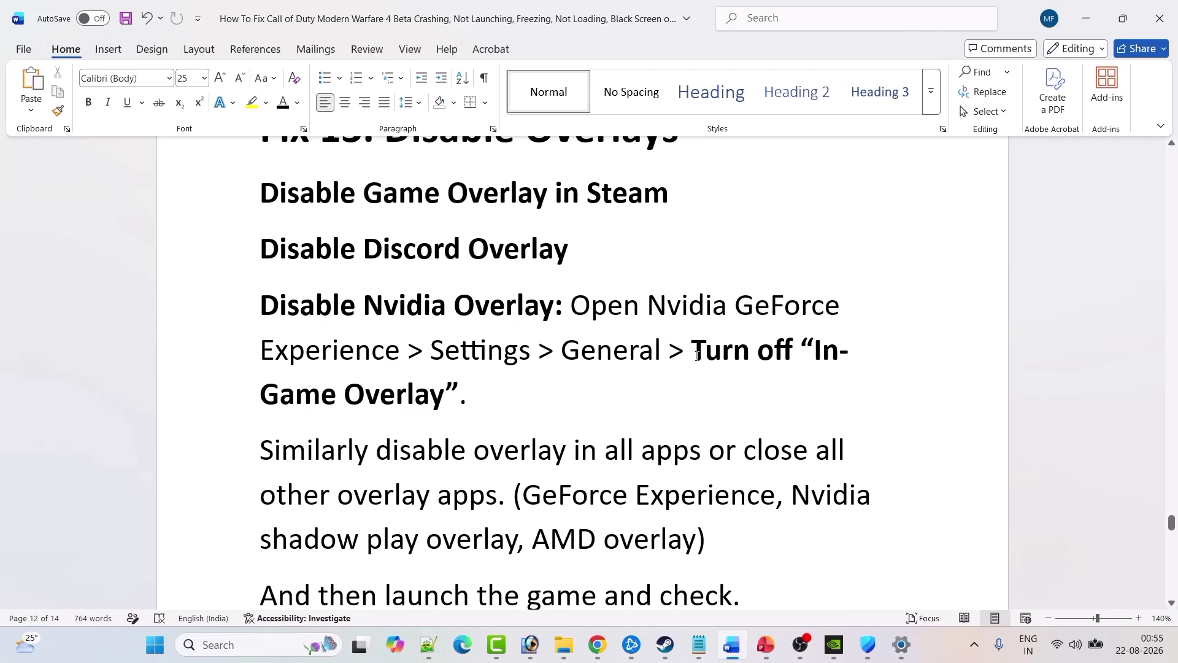
{"action": "scroll", "coordinate": [400, 413], "scroll_direction": "down", "scroll_amount": 2}
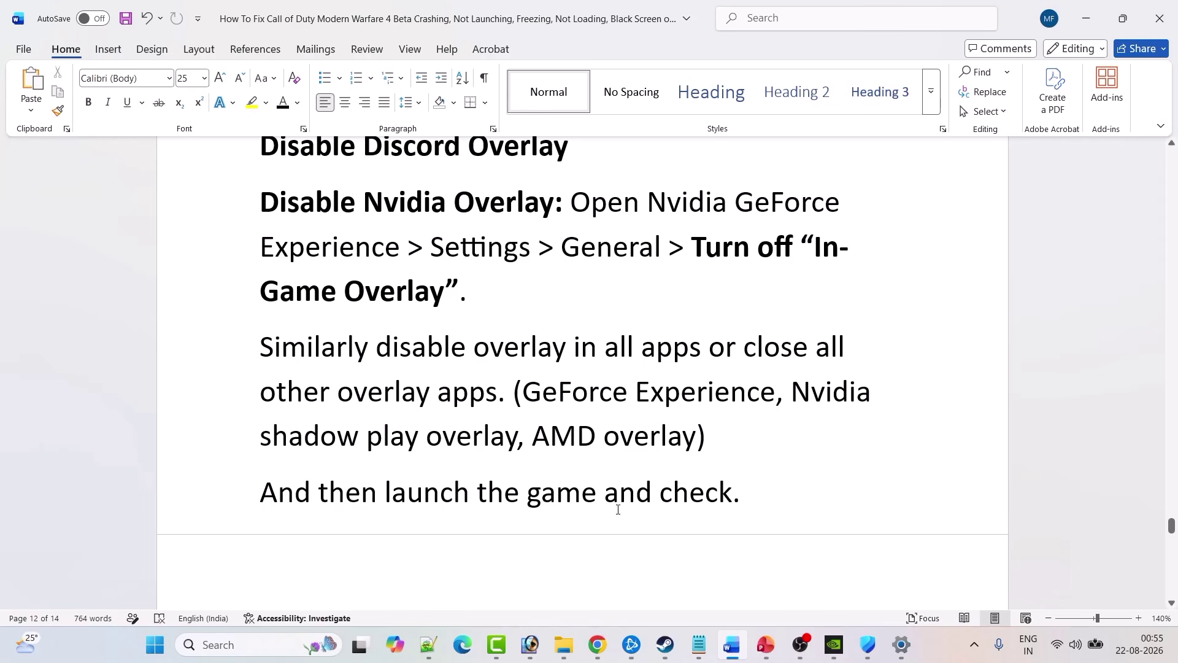
{"action": "scroll", "coordinate": [760, 494], "scroll_direction": "down", "scroll_amount": 6}
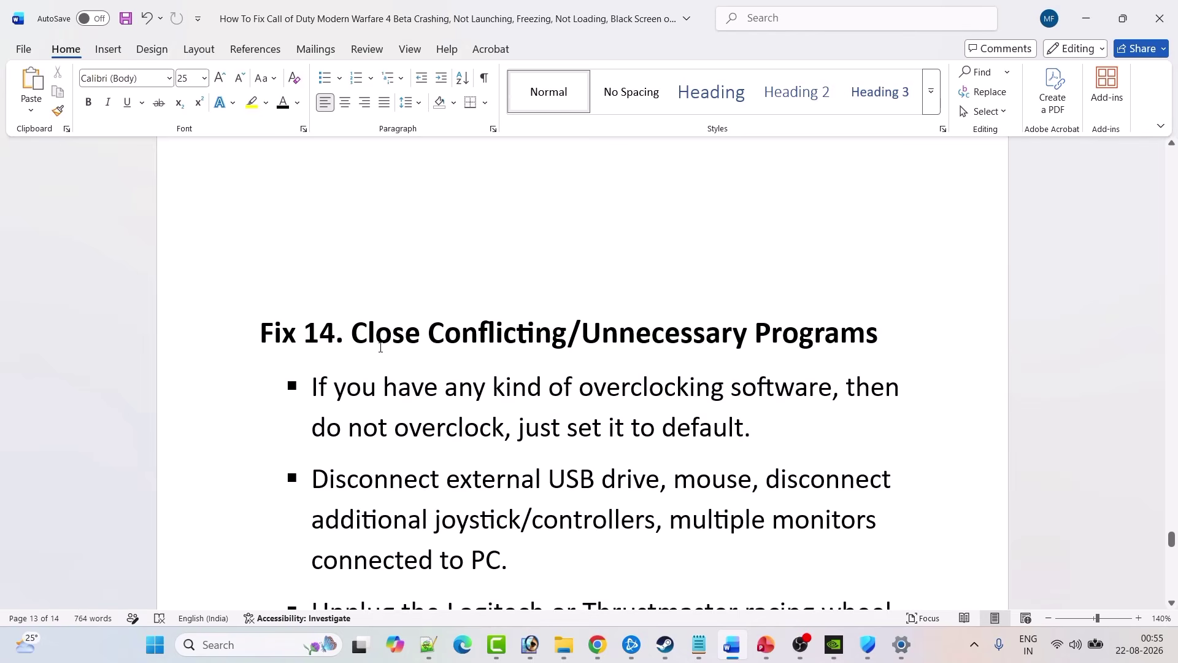
{"action": "scroll", "coordinate": [381, 348], "scroll_direction": "down", "scroll_amount": 3}
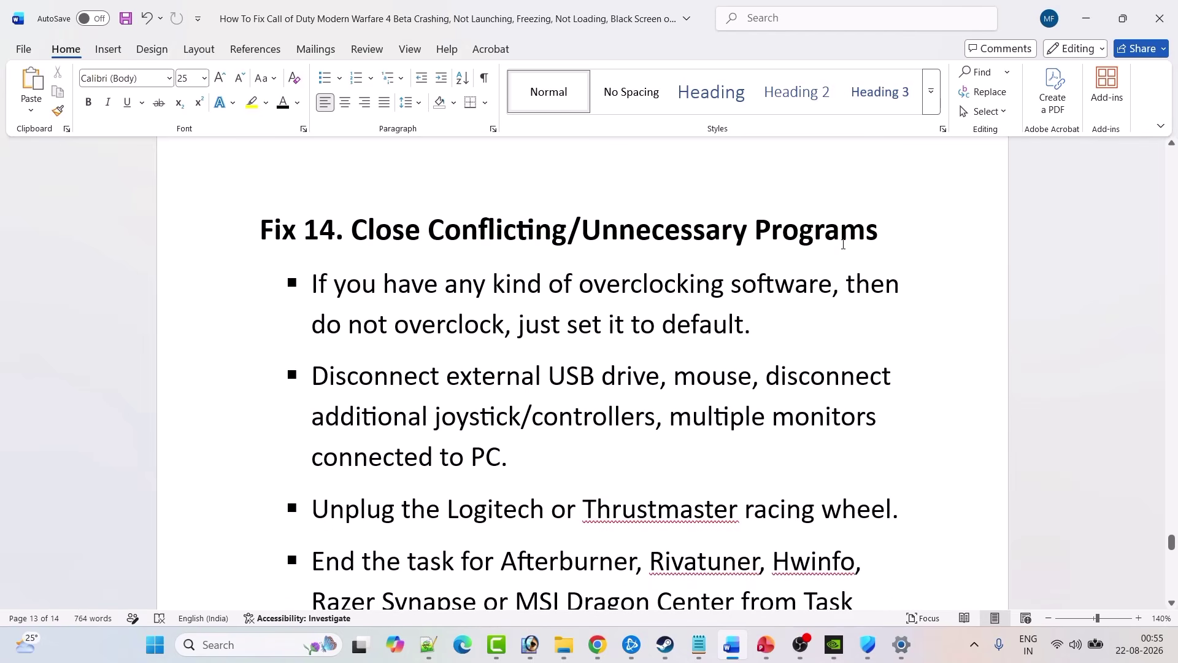
{"action": "scroll", "coordinate": [844, 245], "scroll_direction": "down", "scroll_amount": 1}
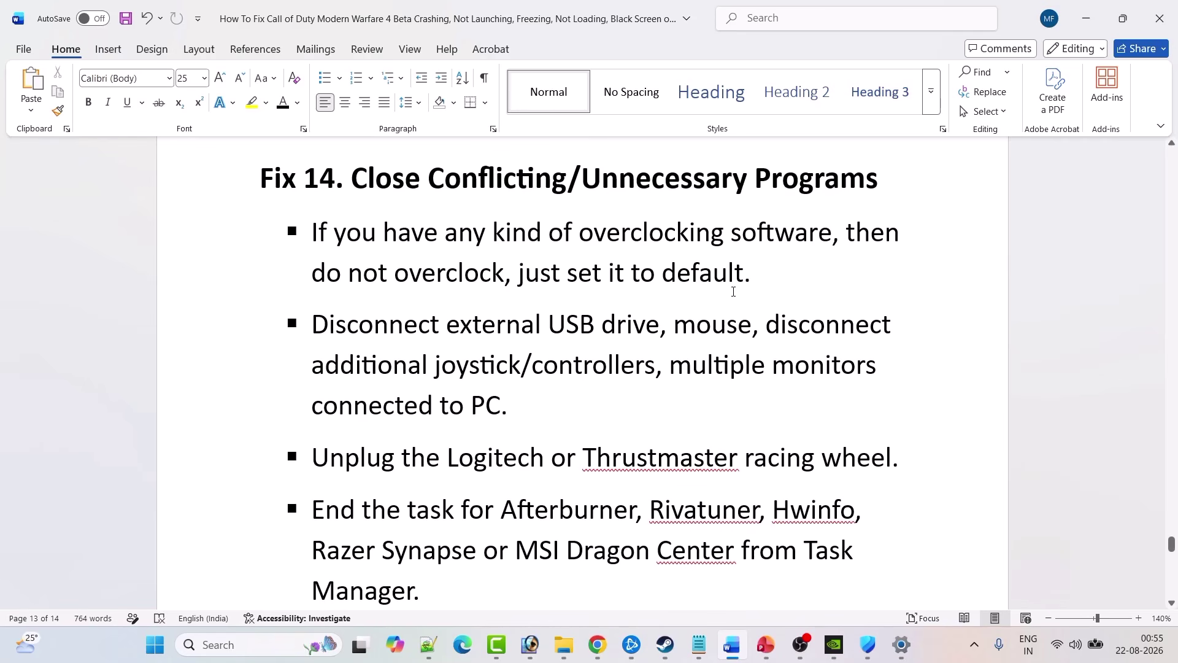
{"action": "scroll", "coordinate": [737, 293], "scroll_direction": "down", "scroll_amount": 1}
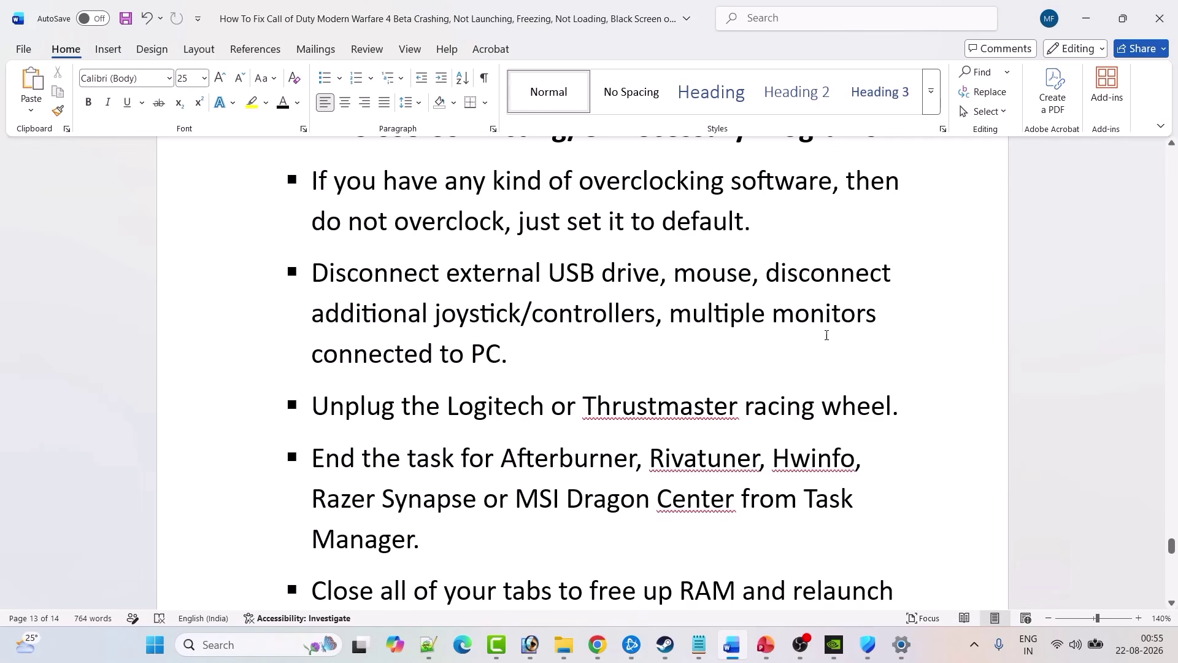
{"action": "scroll", "coordinate": [521, 361], "scroll_direction": "down", "scroll_amount": 3}
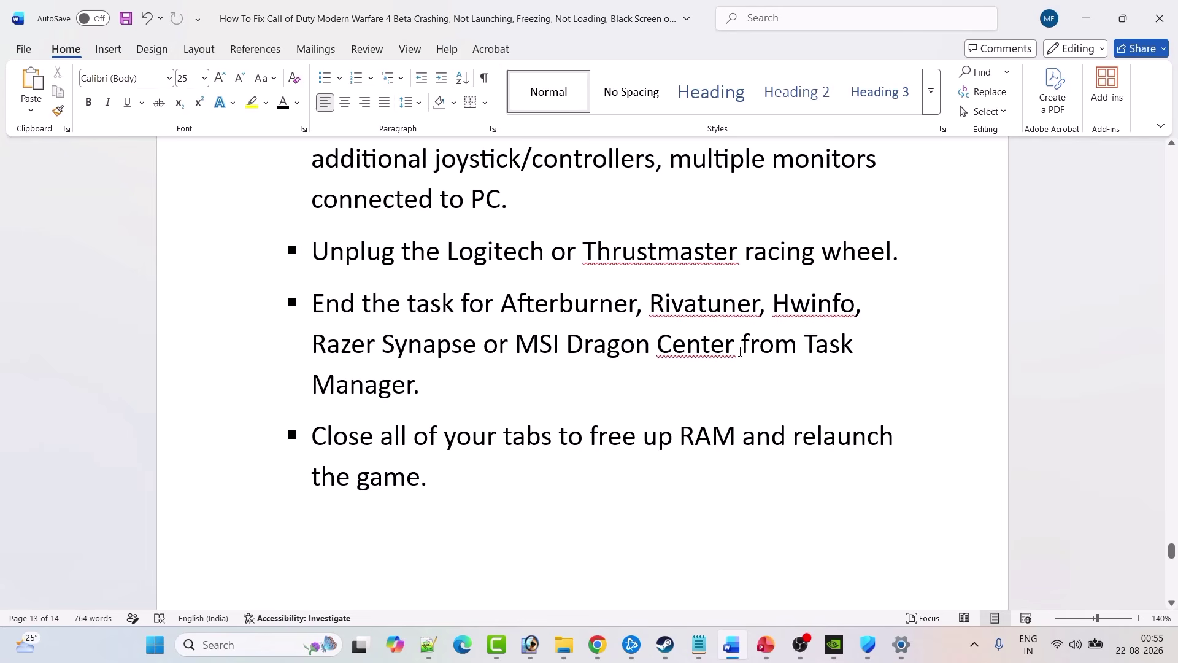
{"action": "scroll", "coordinate": [489, 400], "scroll_direction": "down", "scroll_amount": 1}
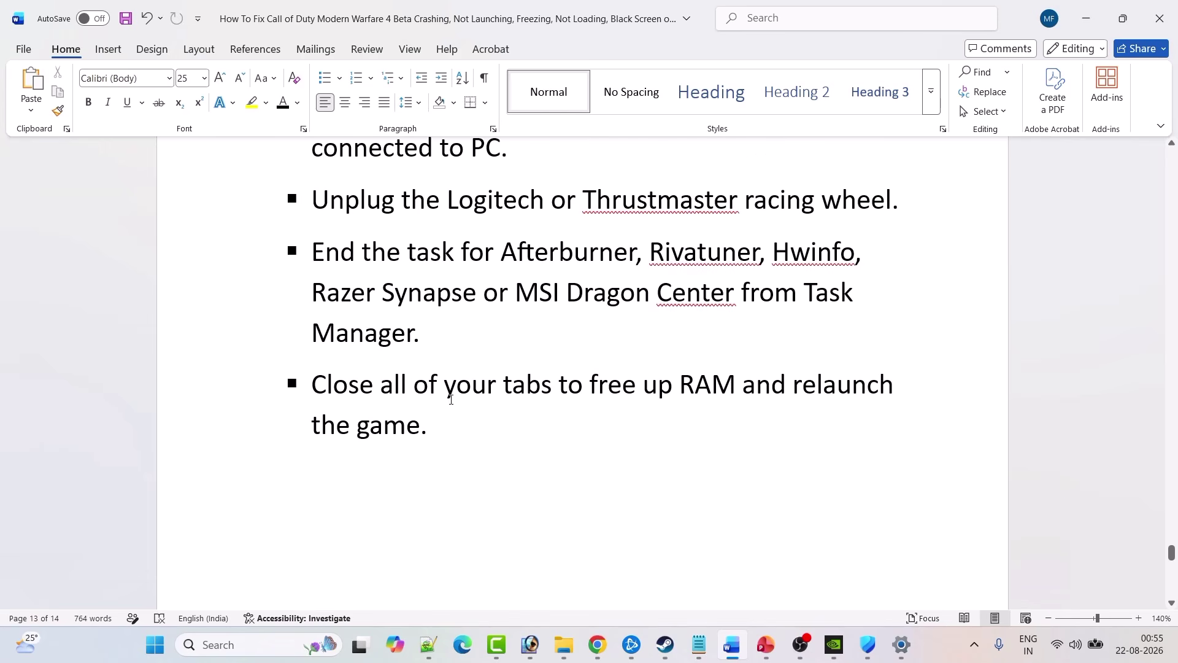